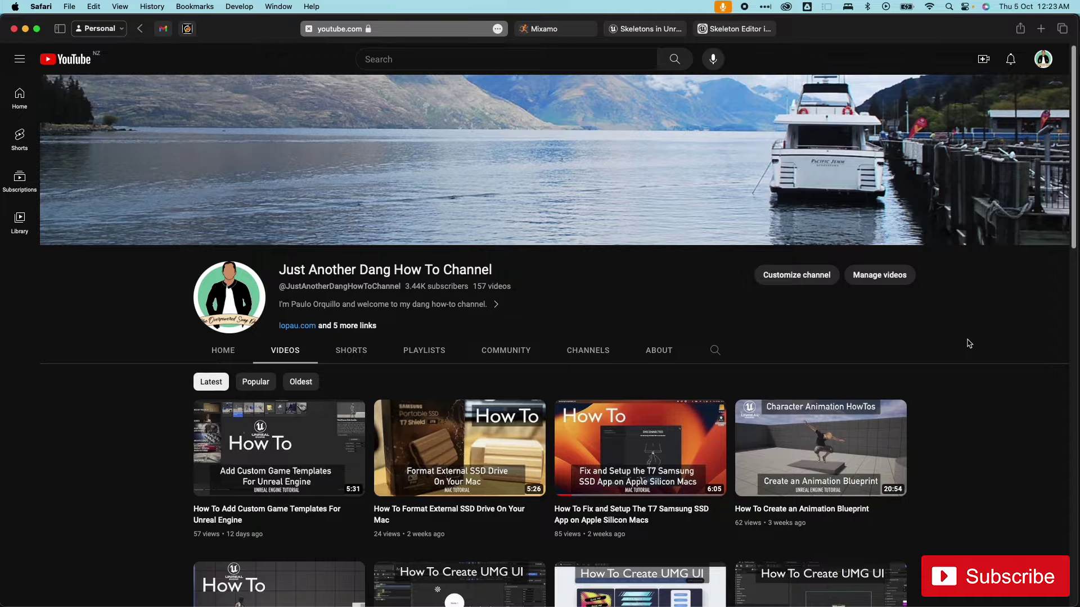
Scroll down the channel's Videos tab to reveal more rows of Unreal Engine tutorial thumbnails.
{"action": "scroll", "coordinate": [969, 344], "scroll_direction": "down", "scroll_amount": 2}
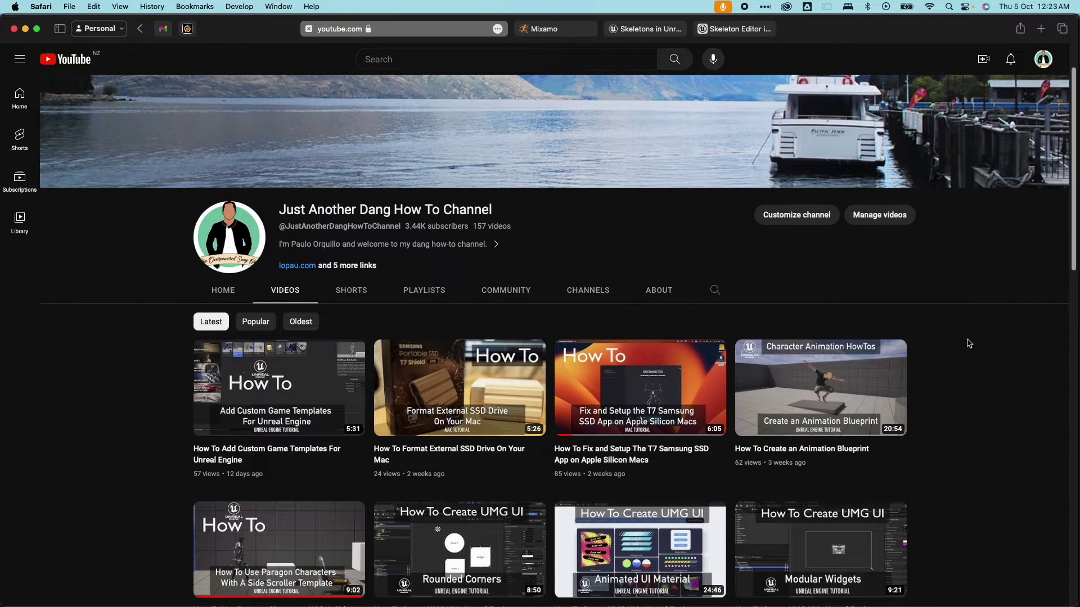
{"action": "scroll", "coordinate": [969, 343], "scroll_direction": "down", "scroll_amount": 2}
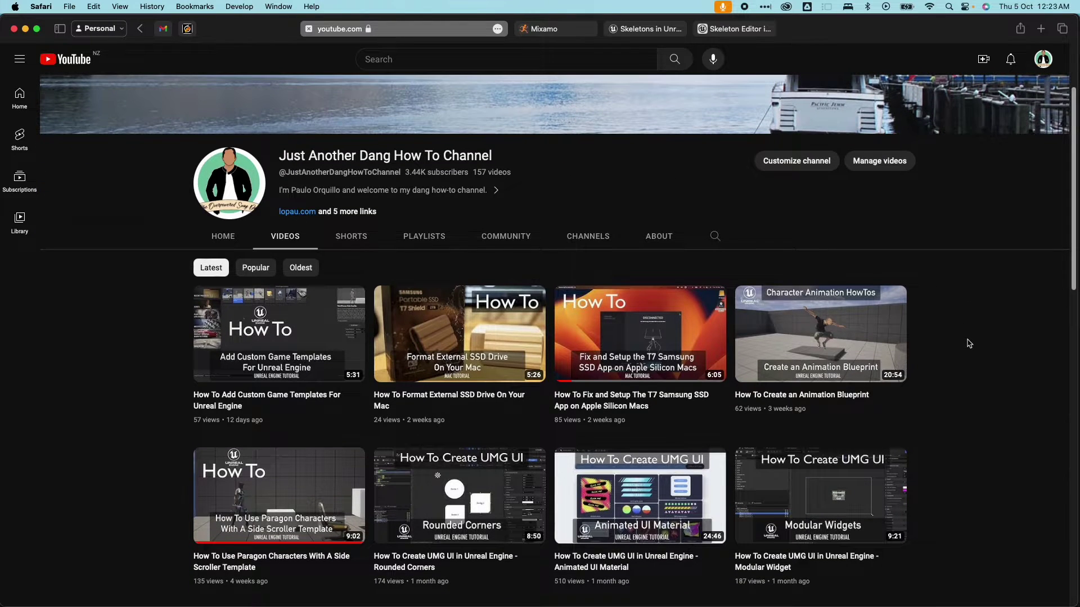
{"action": "scroll", "coordinate": [969, 344], "scroll_direction": "down", "scroll_amount": 2}
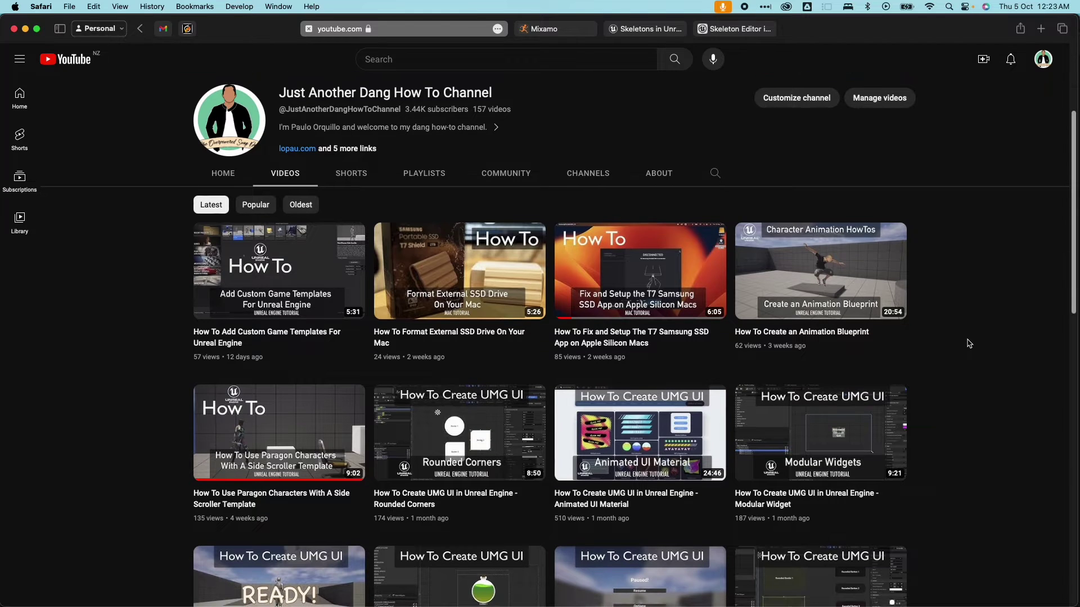
{"action": "scroll", "coordinate": [969, 344], "scroll_direction": "down", "scroll_amount": 2}
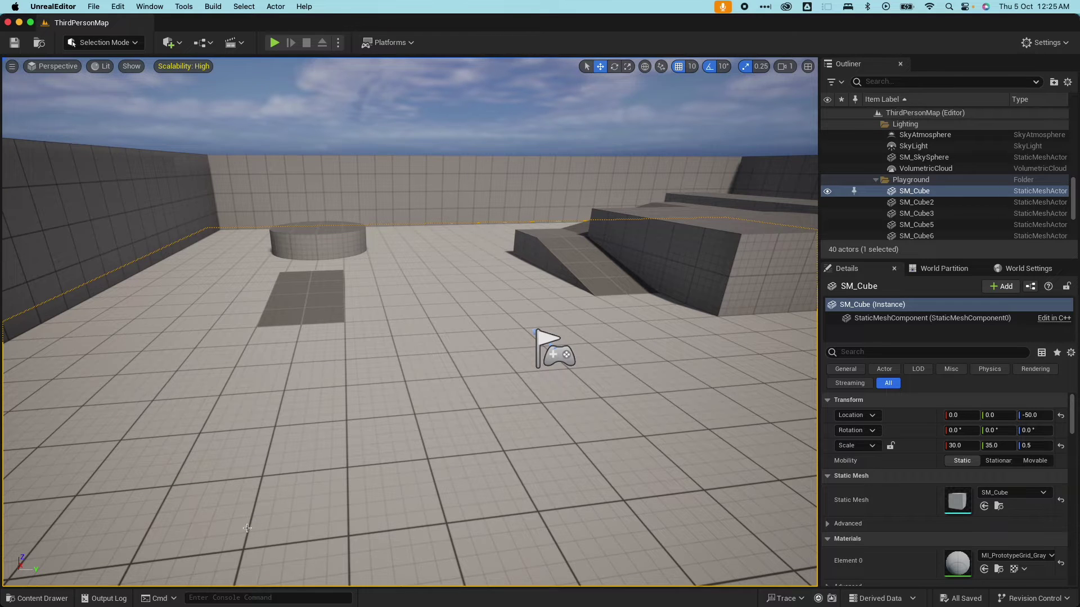
In the Content Drawer, browse to Characters > Mannequins > Meshes and open SK_Mannequin.
{"action": "left_click", "coordinate": [56, 597]}
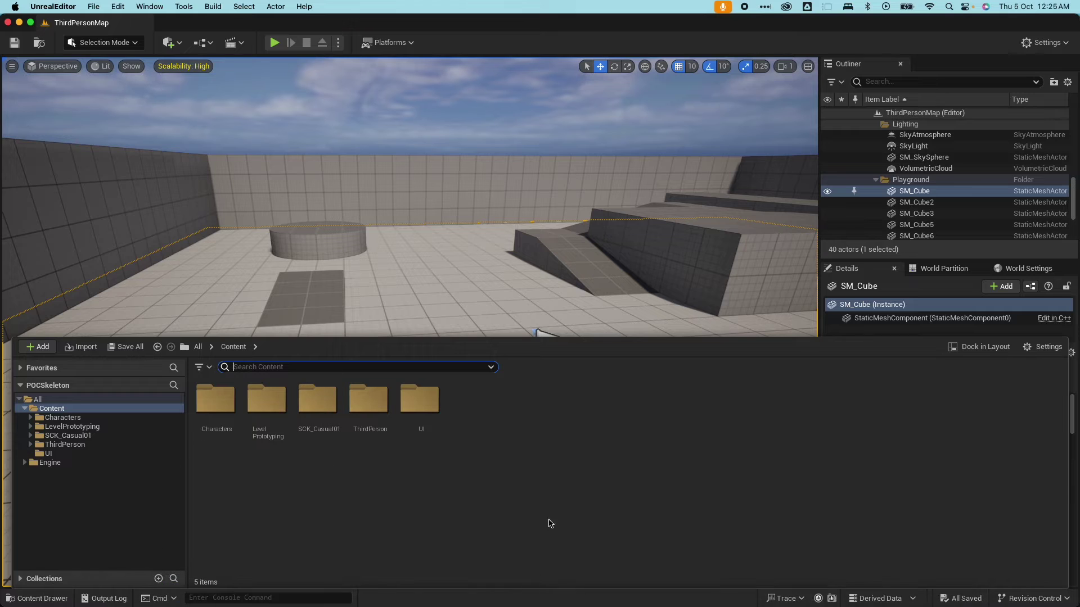
{"action": "left_click", "coordinate": [573, 525]}
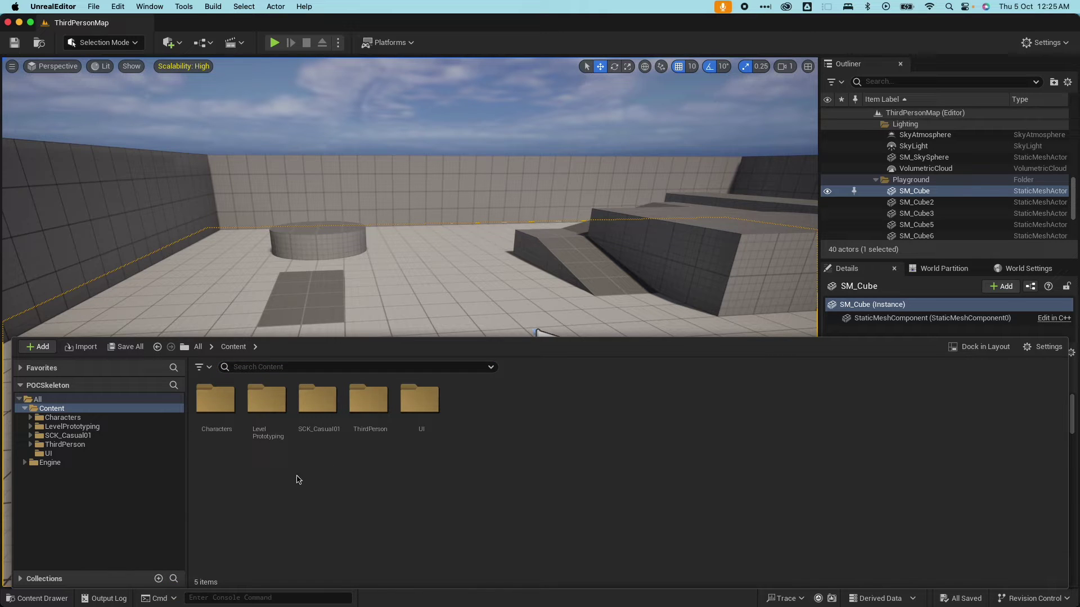
{"action": "left_click", "coordinate": [60, 417]}
{"action": "left_click", "coordinate": [31, 418]}
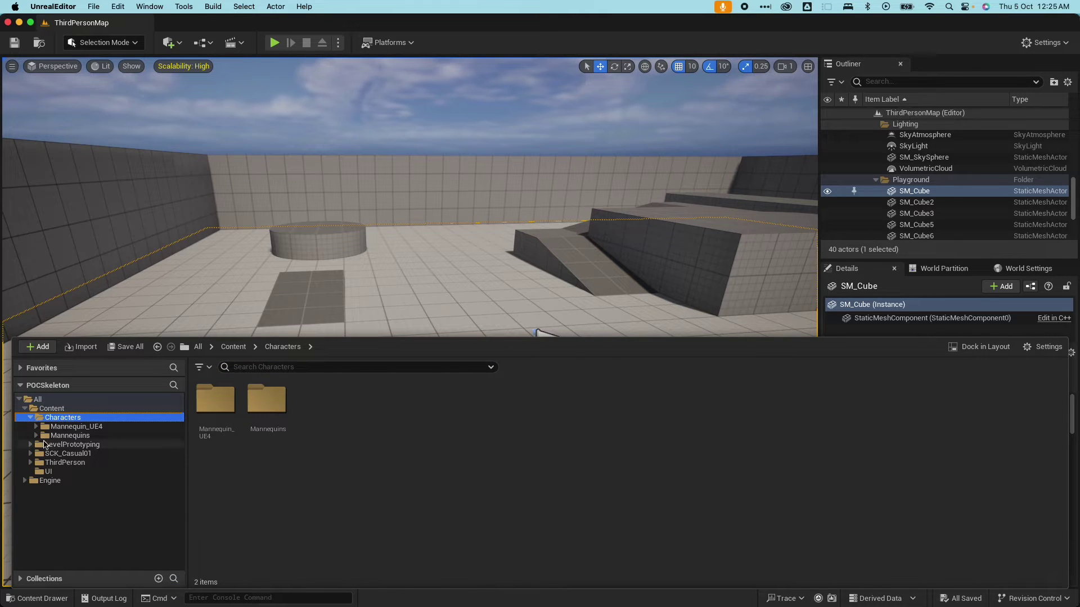
{"action": "left_click", "coordinate": [80, 430]}
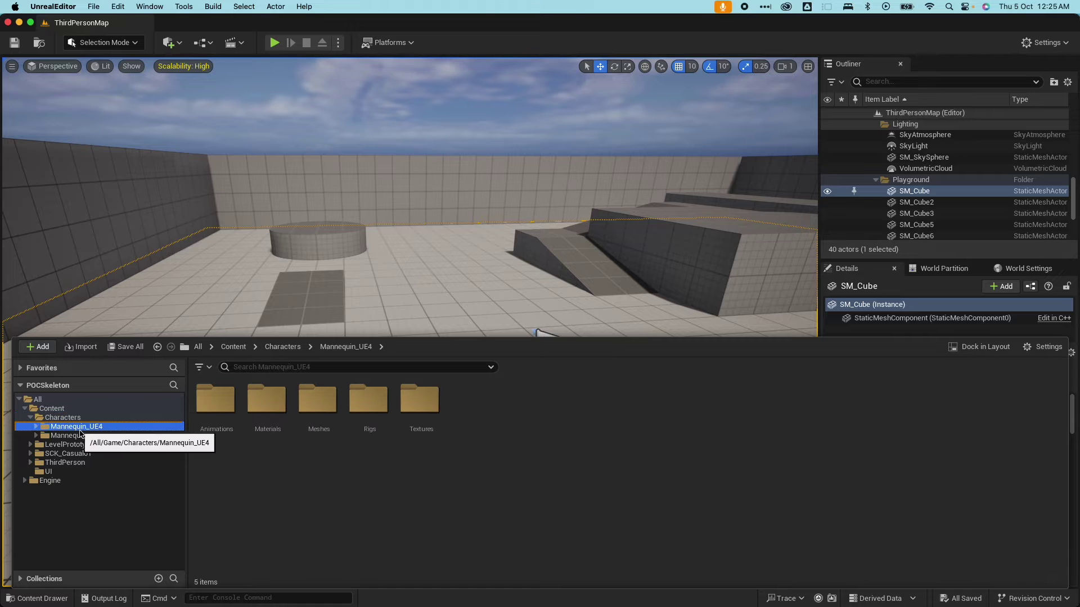
{"action": "left_click", "coordinate": [36, 437]}
{"action": "left_click", "coordinate": [35, 437]}
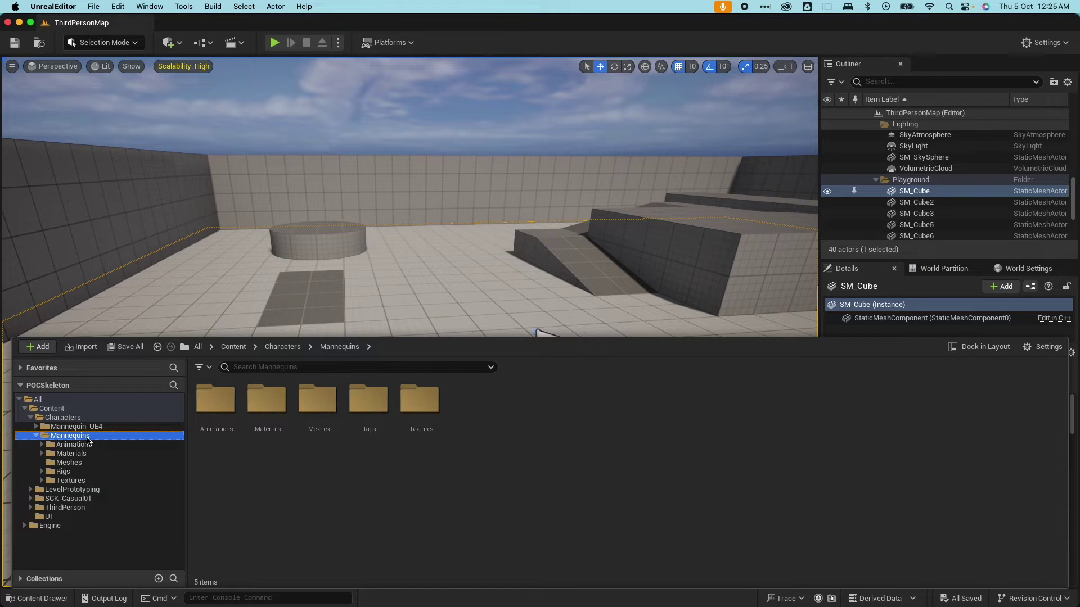
{"action": "left_click", "coordinate": [70, 463]}
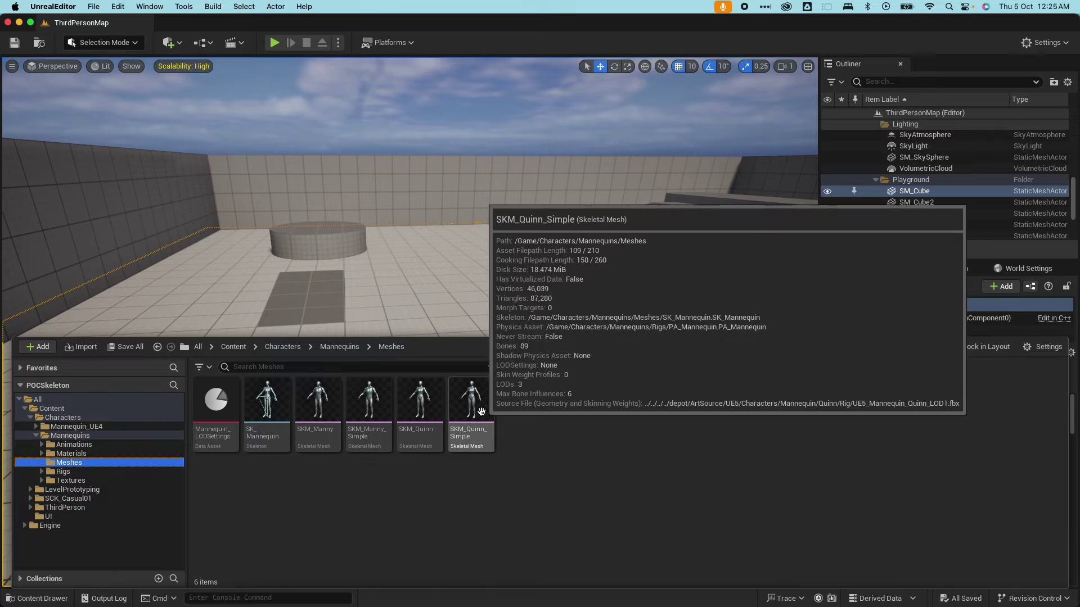
{"action": "double_click", "coordinate": [269, 404]}
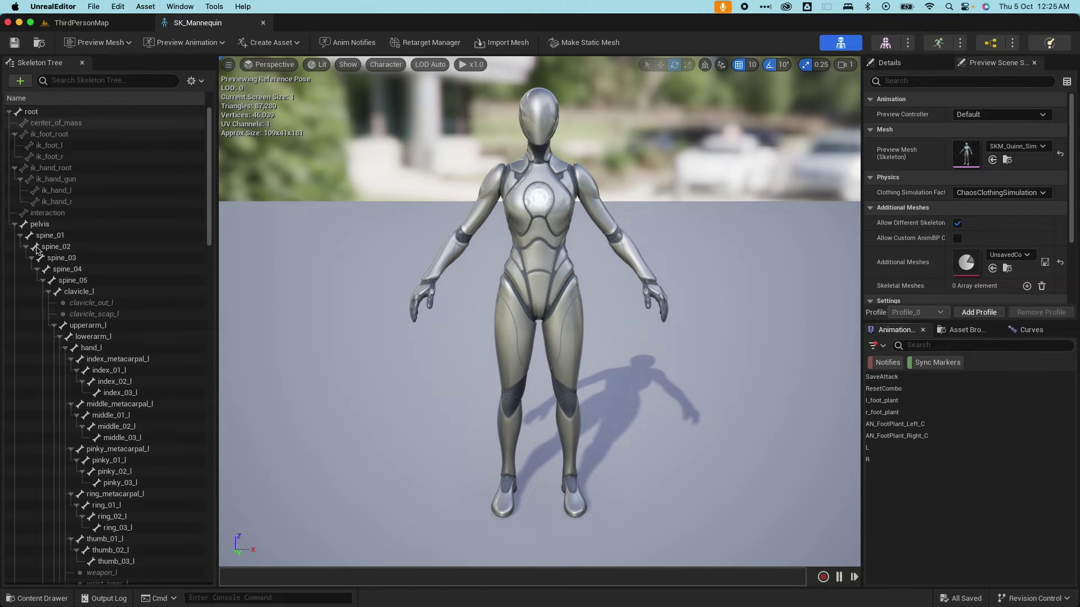
Select the root bone and set the viewport's bone drawing to All Hierarchy.
{"action": "left_click", "coordinate": [31, 112]}
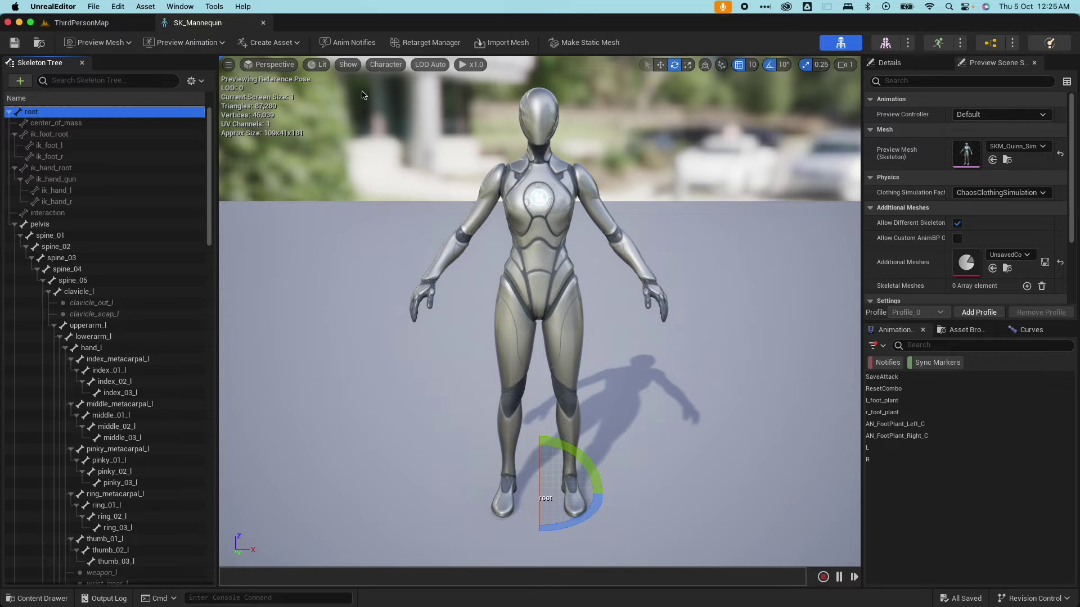
{"action": "left_click", "coordinate": [385, 65]}
{"action": "mouse_move", "coordinate": [409, 118]}
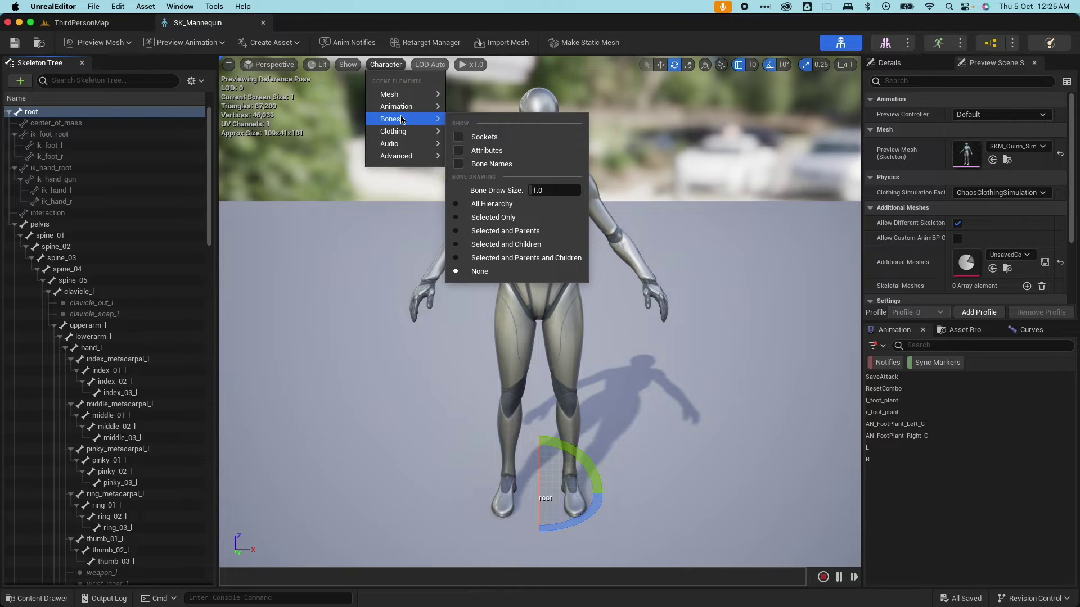
{"action": "left_click", "coordinate": [502, 208]}
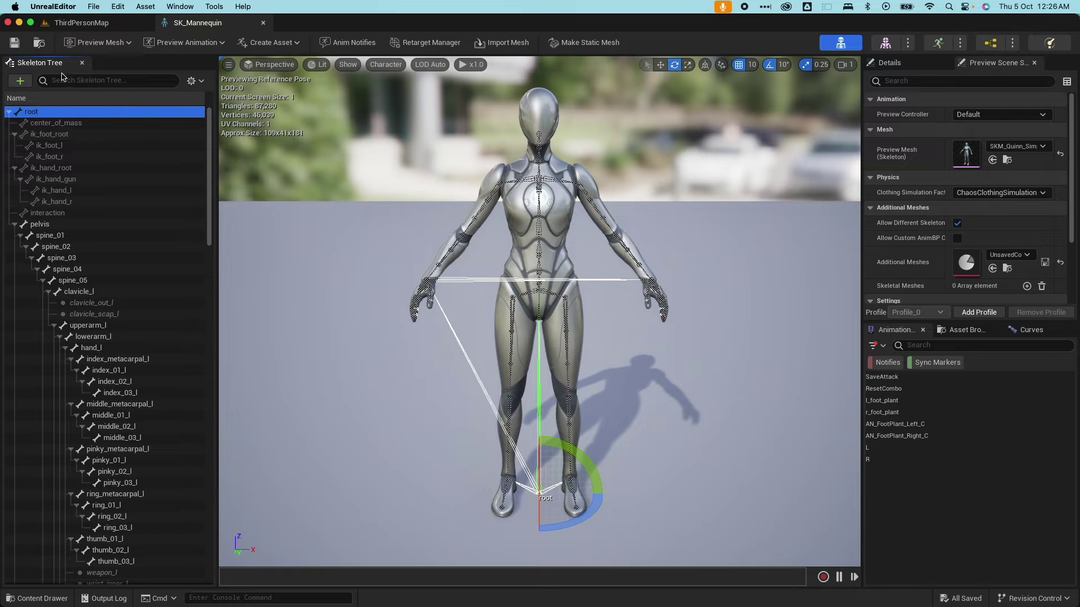
{"action": "left_click", "coordinate": [48, 125]}
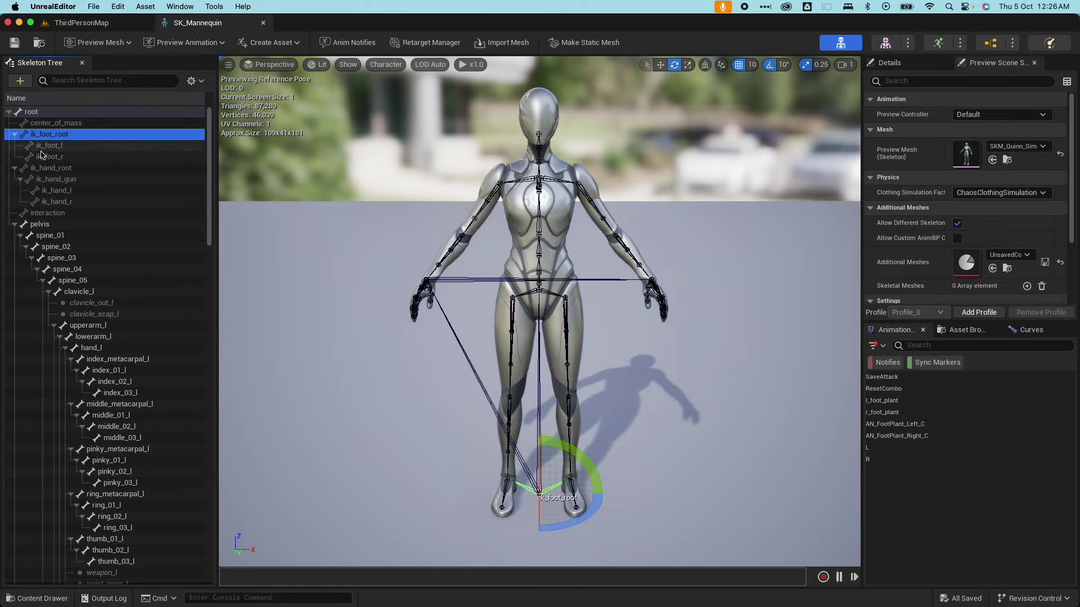
{"action": "left_click", "coordinate": [50, 145]}
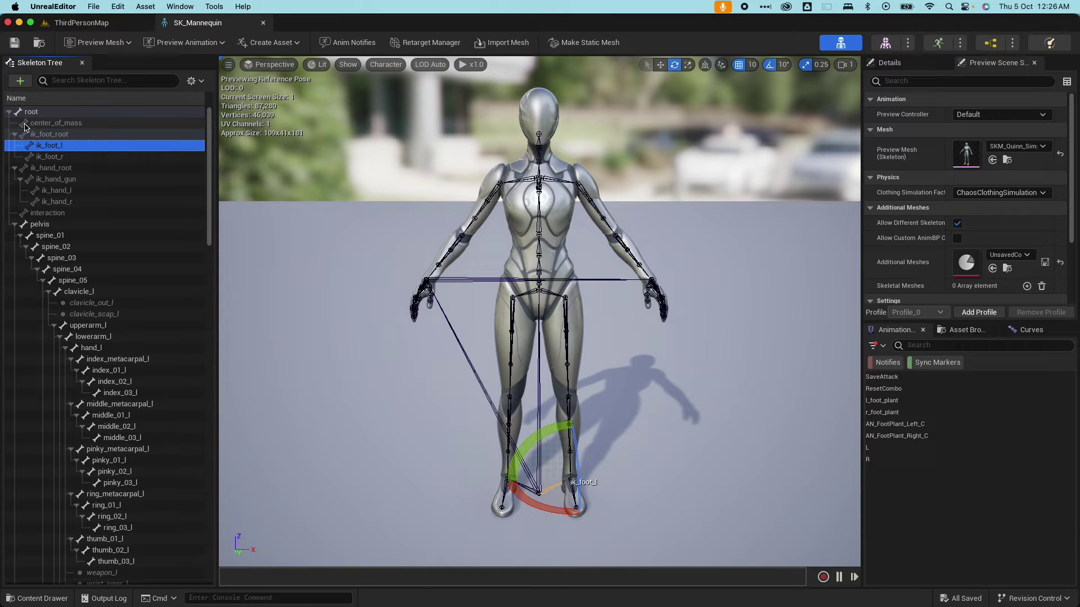
{"action": "left_click", "coordinate": [41, 158]}
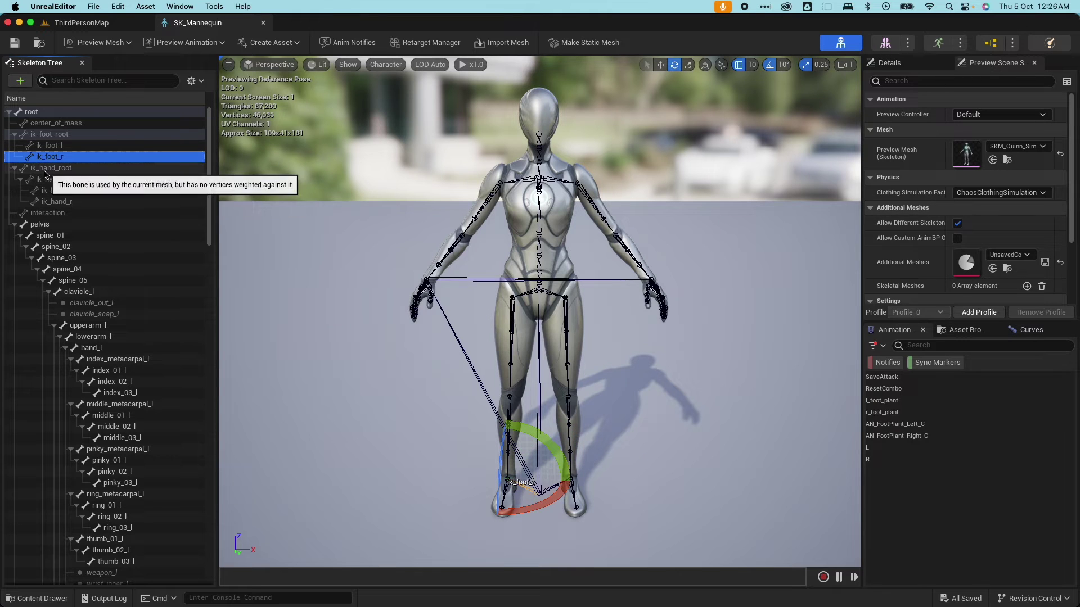
{"action": "left_click", "coordinate": [45, 169]}
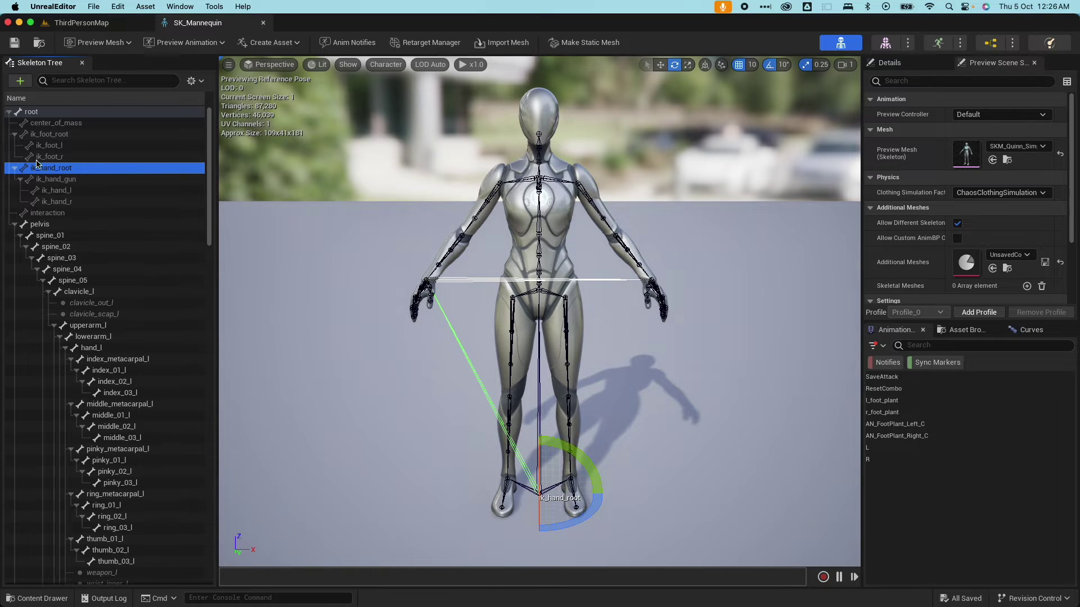
{"action": "left_click", "coordinate": [39, 225]}
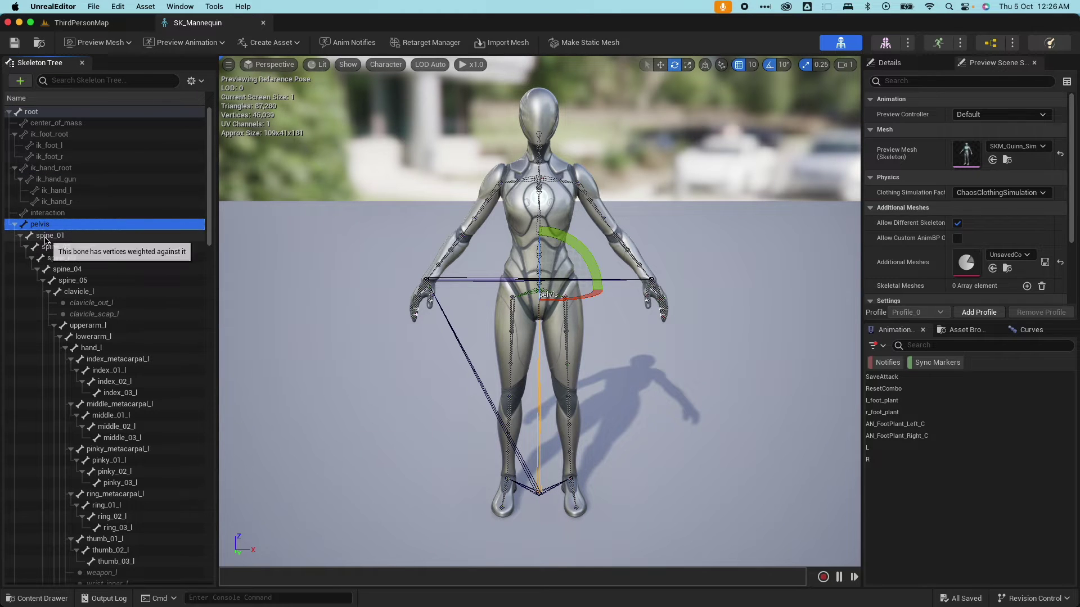
{"action": "left_click", "coordinate": [45, 235]}
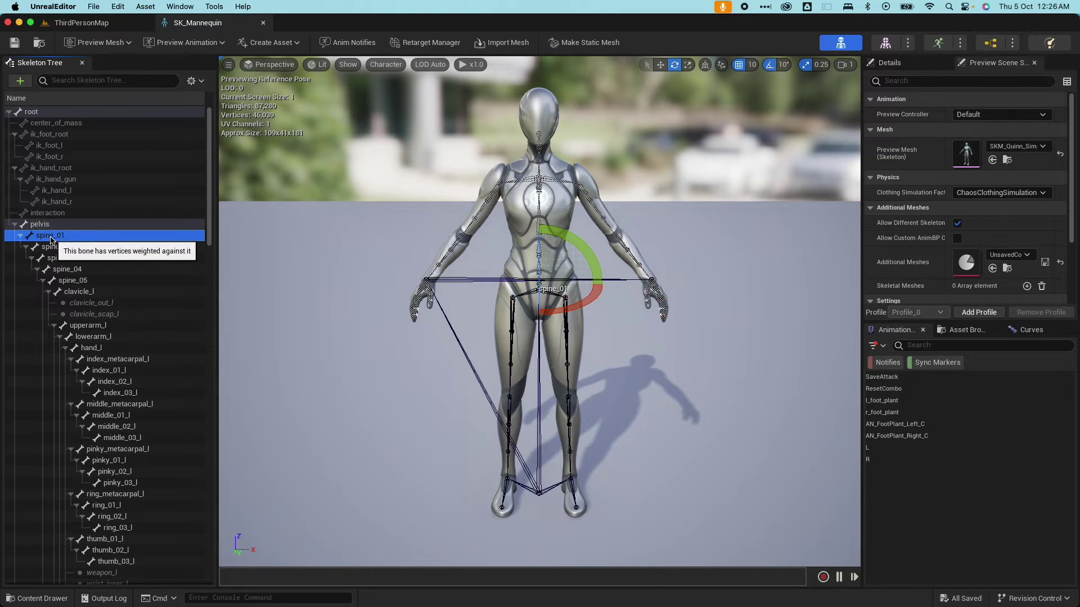
{"action": "left_click", "coordinate": [76, 282]}
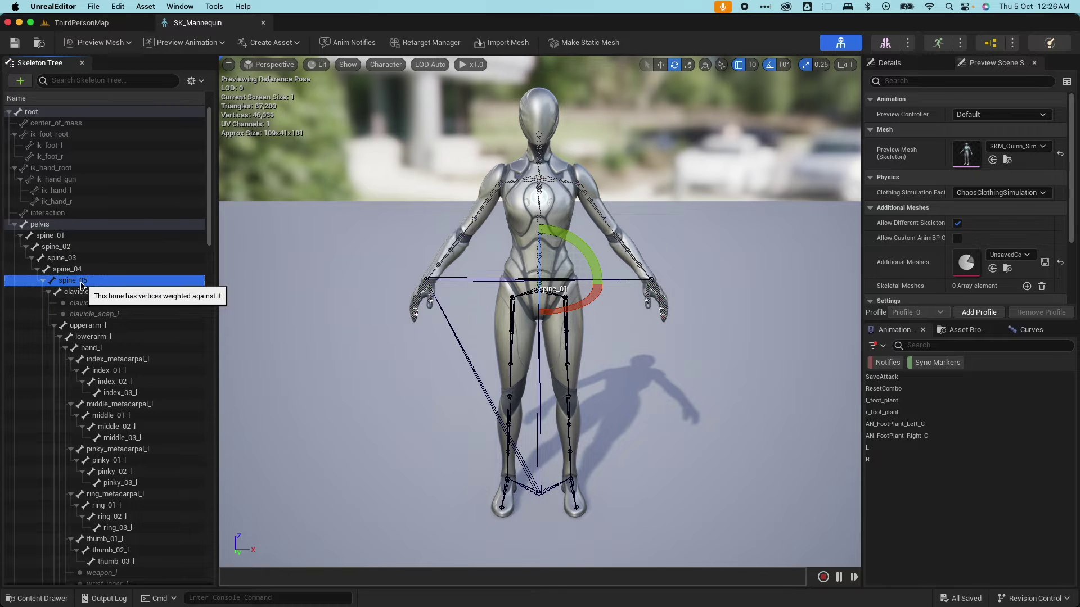
{"action": "left_click", "coordinate": [76, 293]}
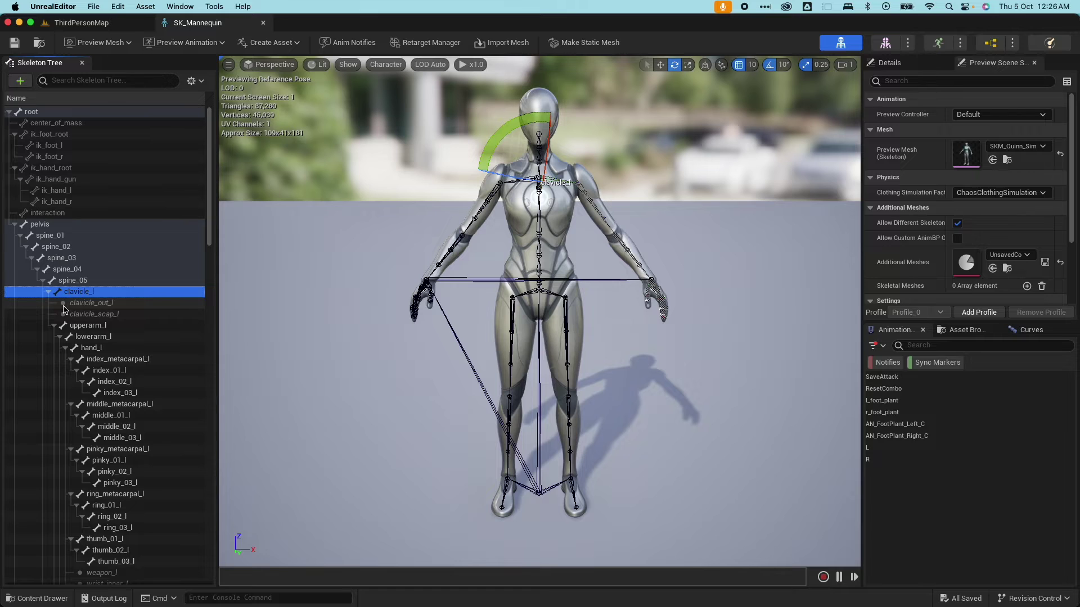
{"action": "left_click", "coordinate": [84, 306]}
{"action": "left_click", "coordinate": [86, 313]}
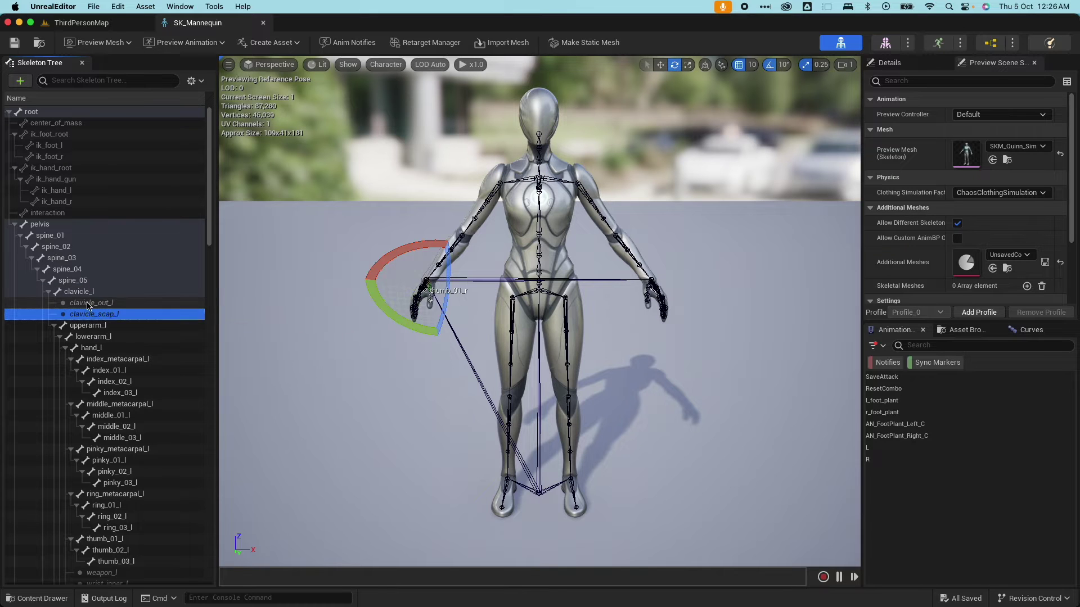
{"action": "left_click", "coordinate": [68, 304]}
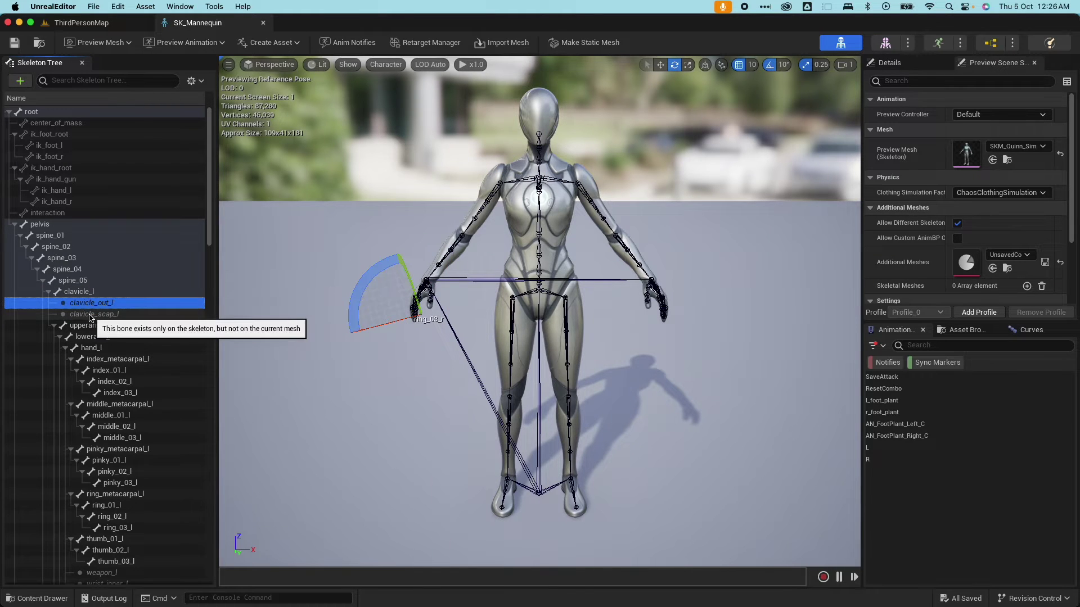
{"action": "left_click", "coordinate": [84, 313]}
{"action": "left_click", "coordinate": [91, 306]}
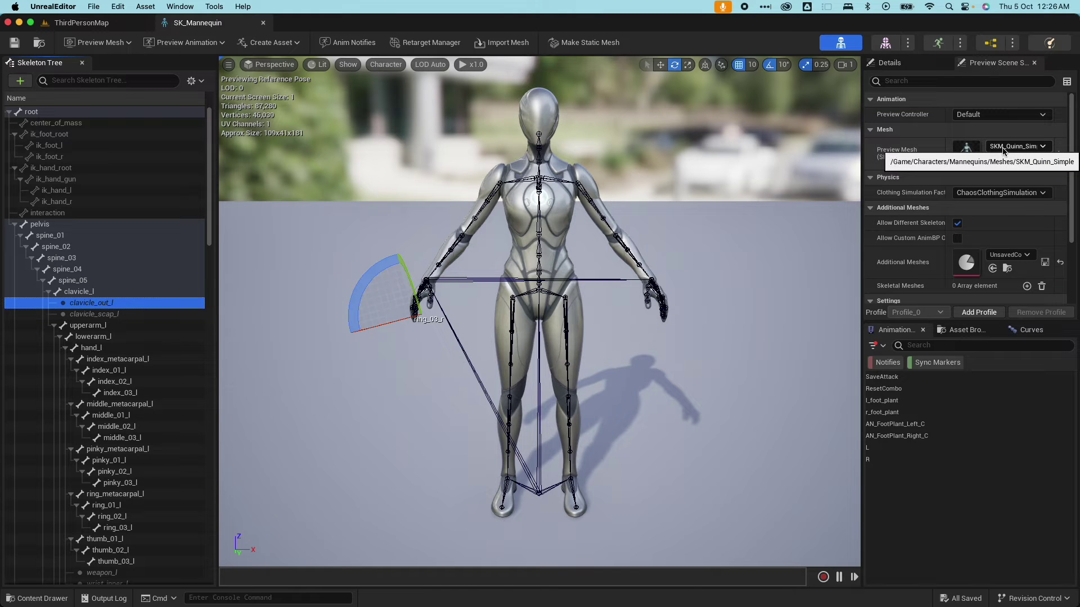
{"action": "left_click", "coordinate": [1037, 146]}
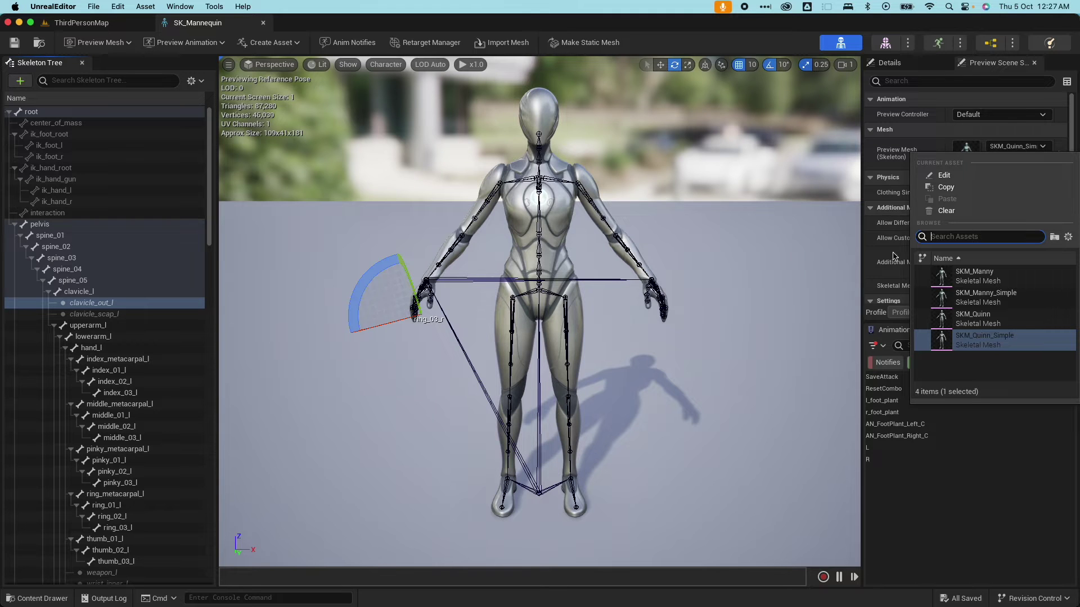
Make SKM_Quinn the saved preview mesh, then inspect clavicle_pec_r, clavicle_r and clavicle_scap_l.
{"action": "left_click", "coordinate": [1009, 324]}
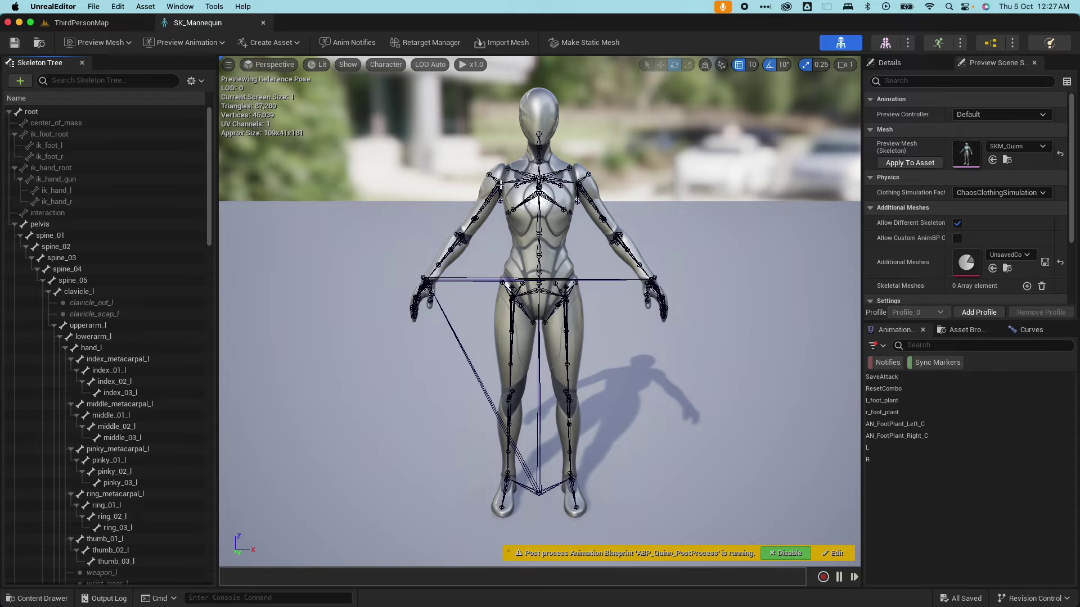
{"action": "left_click", "coordinate": [911, 163]}
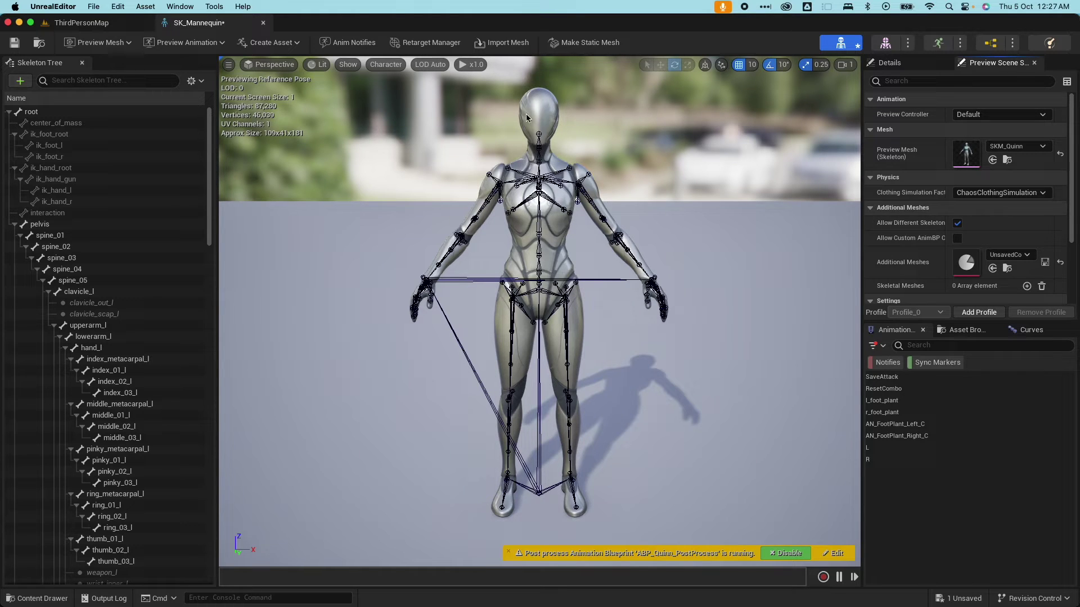
{"action": "left_click", "coordinate": [513, 208]}
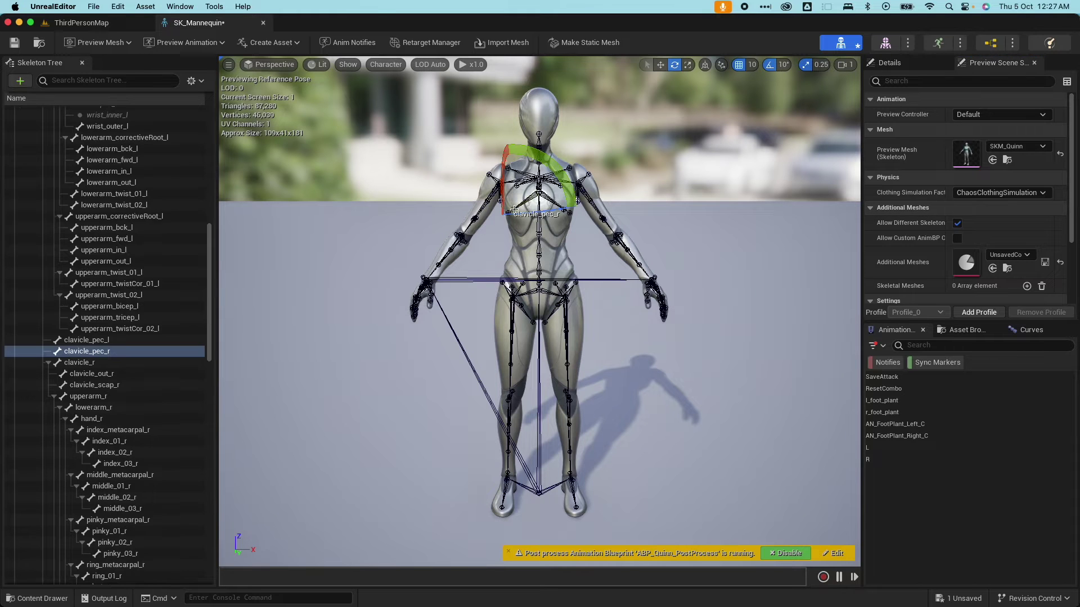
{"action": "left_click", "coordinate": [519, 174]}
{"action": "scroll", "coordinate": [105, 312], "scroll_direction": "up", "scroll_amount": 10}
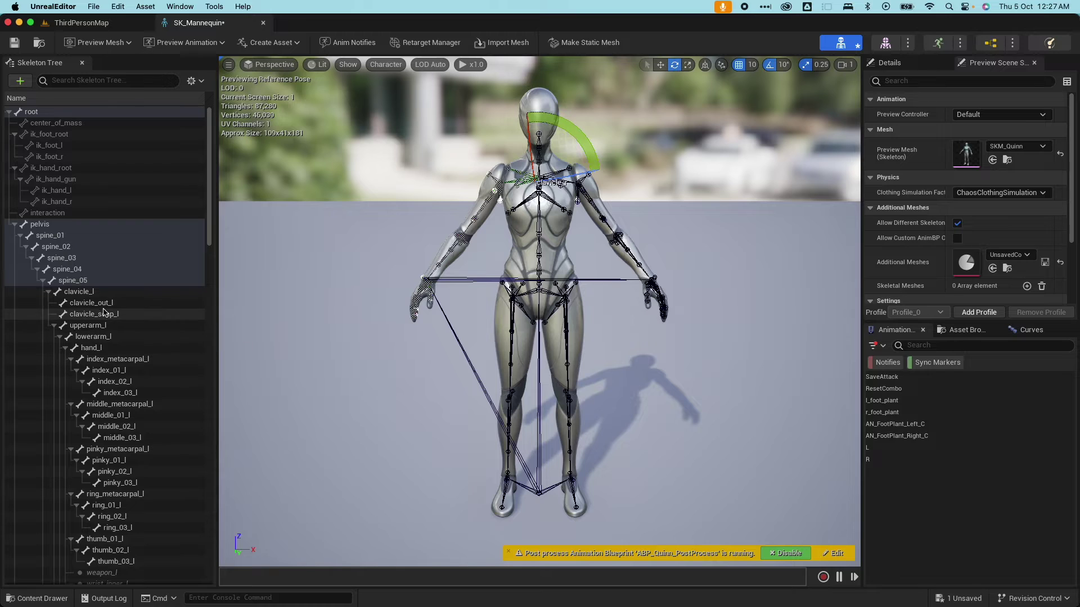
{"action": "left_click", "coordinate": [104, 312]}
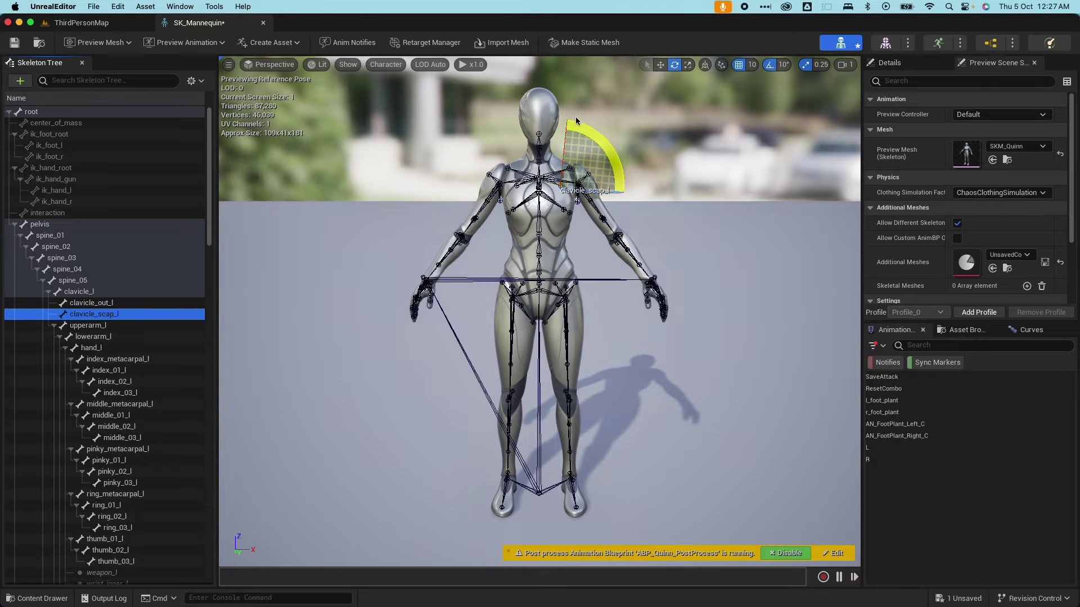
Switch the preview mesh to SKM_Manny, after briefly trying SKM_Manny_Simple.
{"action": "left_click", "coordinate": [1017, 146]}
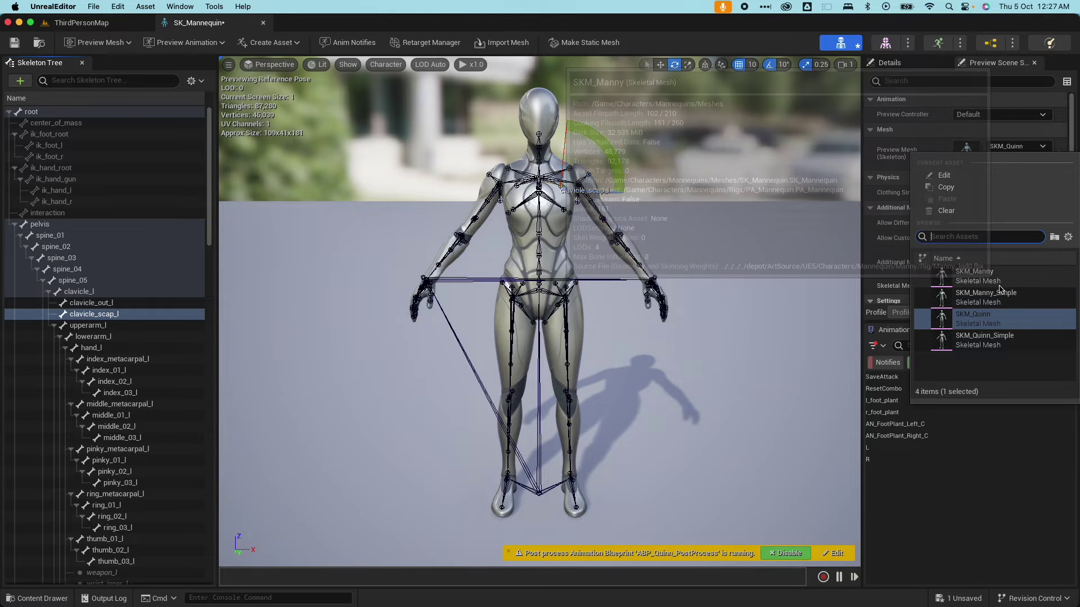
{"action": "left_click", "coordinate": [1017, 302]}
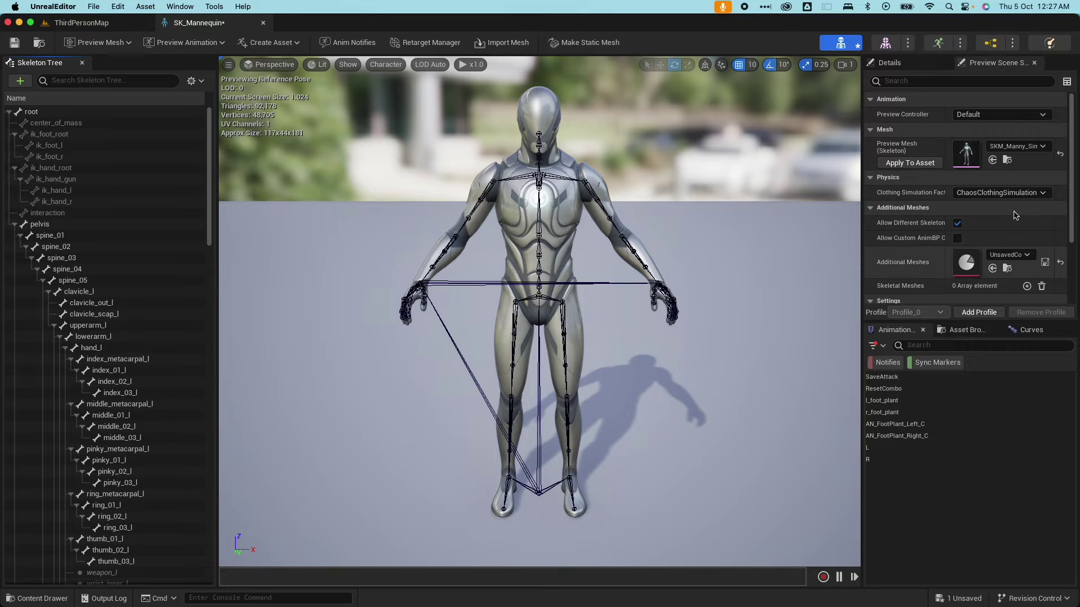
{"action": "left_click", "coordinate": [1017, 146]}
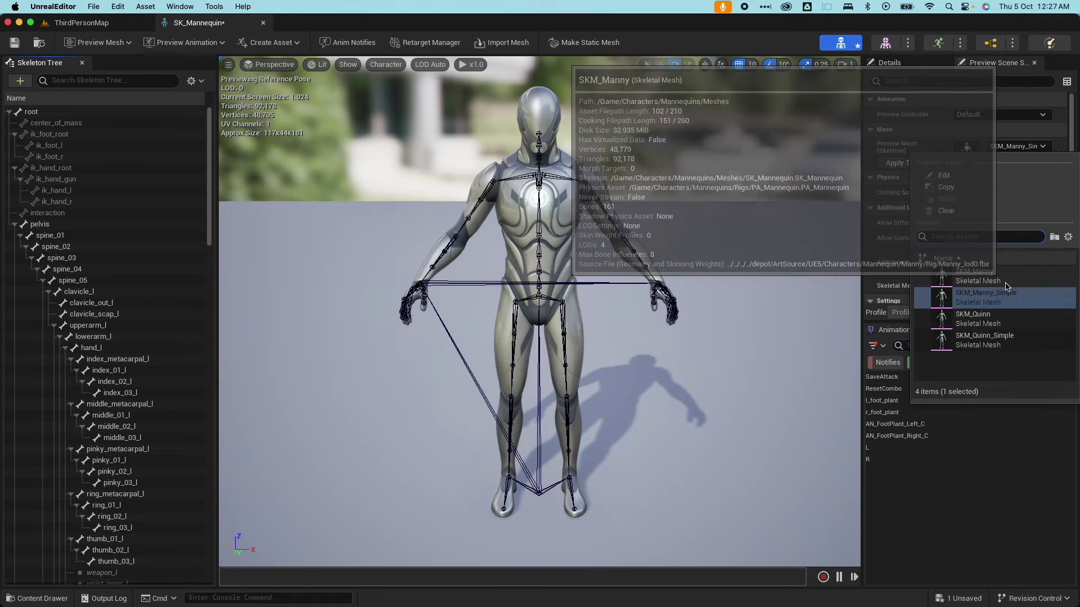
{"action": "left_click", "coordinate": [1000, 282]}
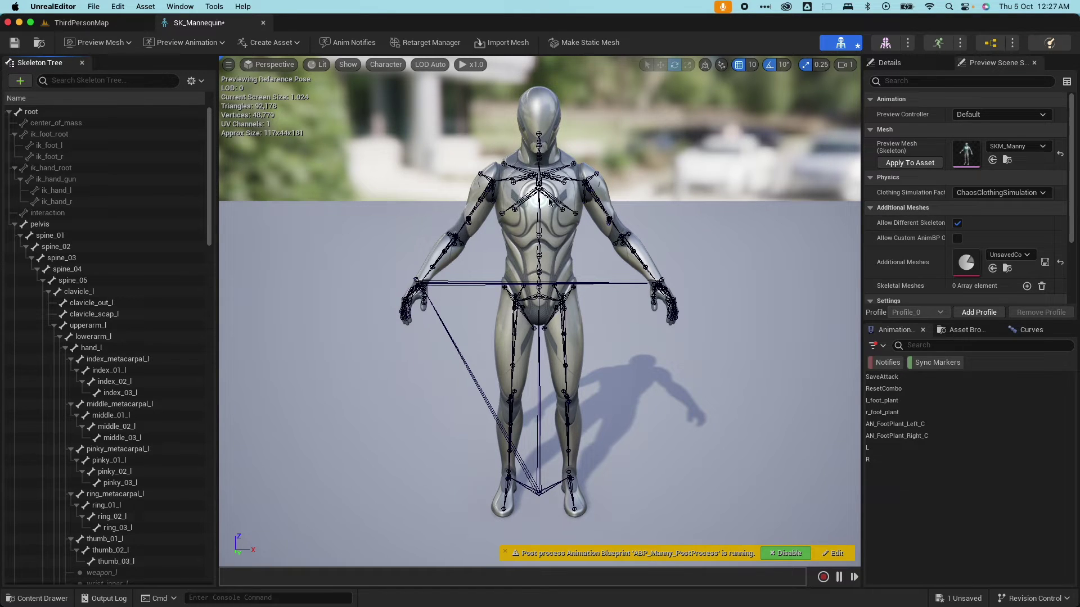
Inspect the spine_05 and clavicle_out_l bones, then clear the bone selection.
{"action": "left_click", "coordinate": [536, 183]}
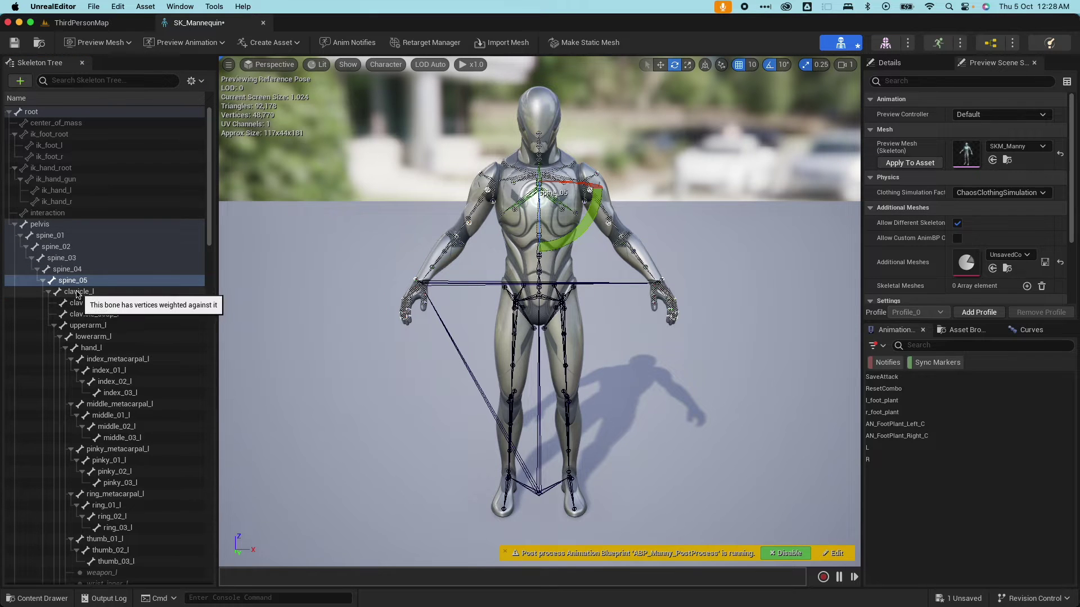
{"action": "left_click", "coordinate": [69, 302]}
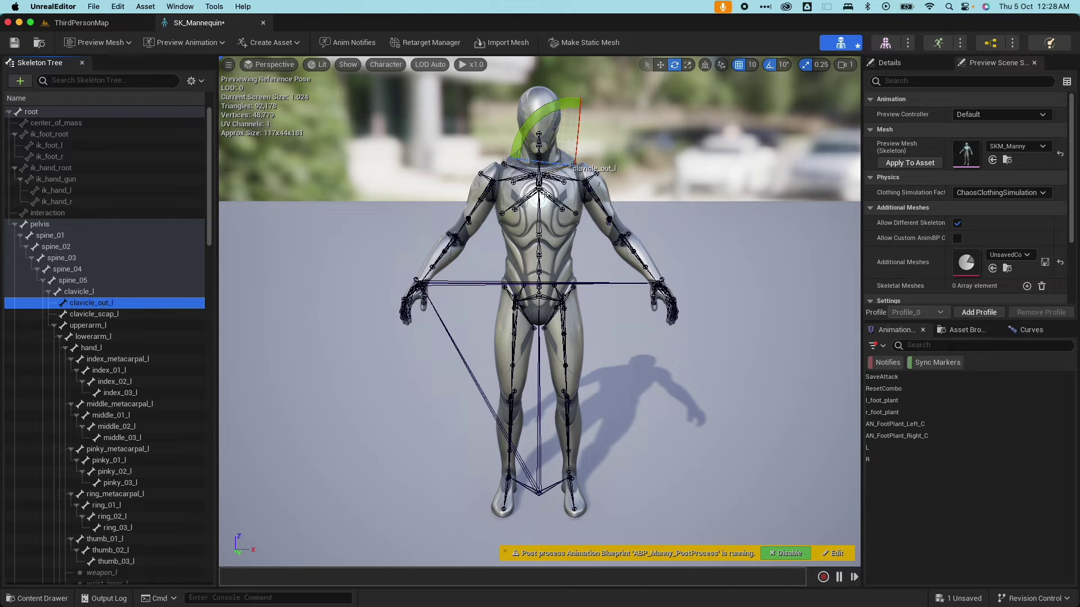
{"action": "left_click", "coordinate": [127, 305], "text": "ctrl"}
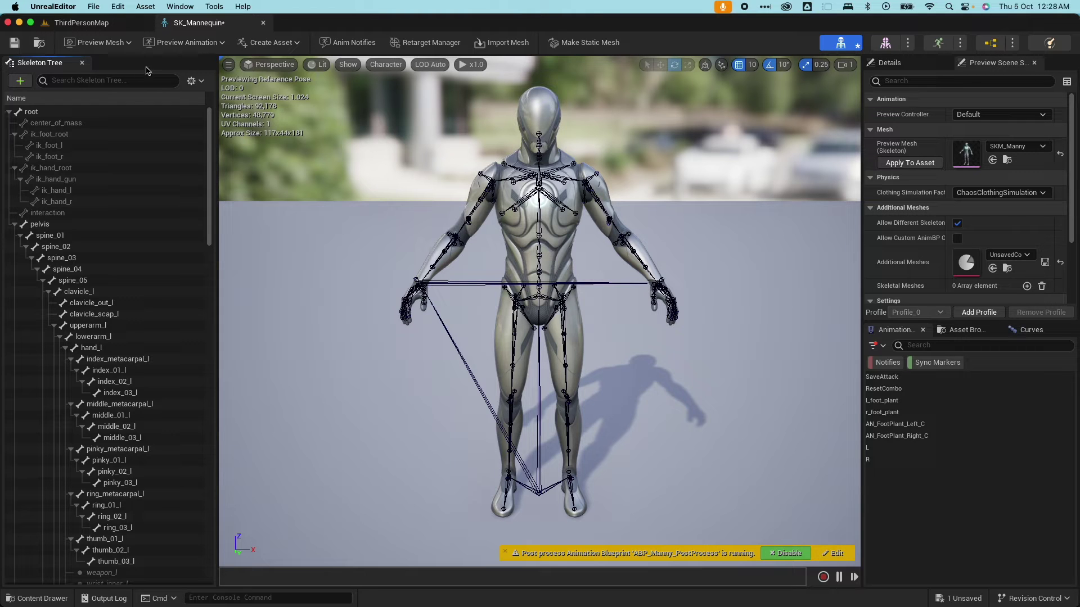
{"action": "left_click", "coordinate": [192, 81]}
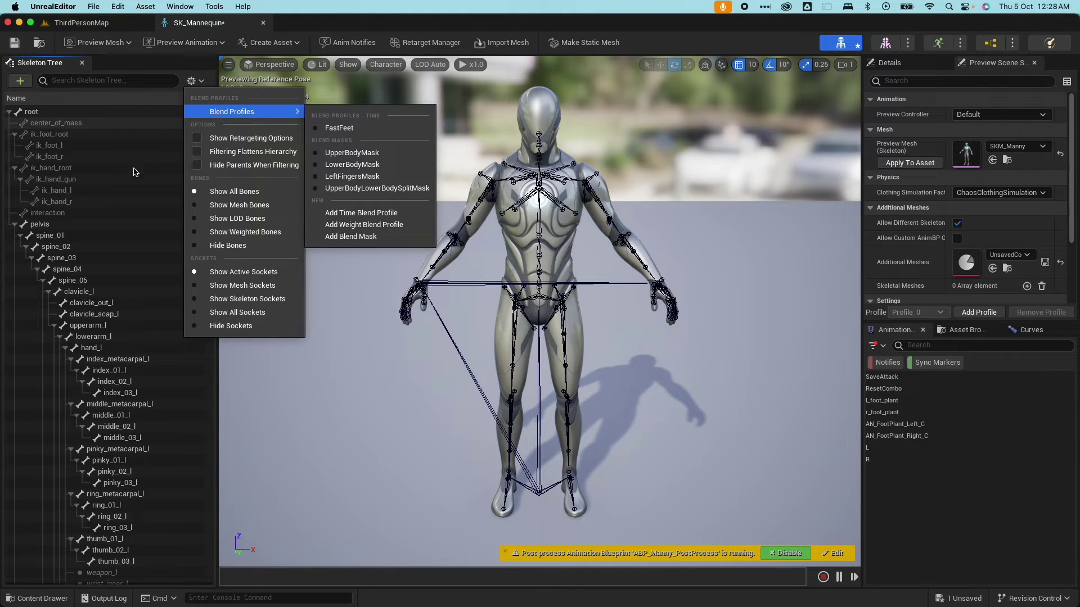
{"action": "left_click", "coordinate": [700, 262]}
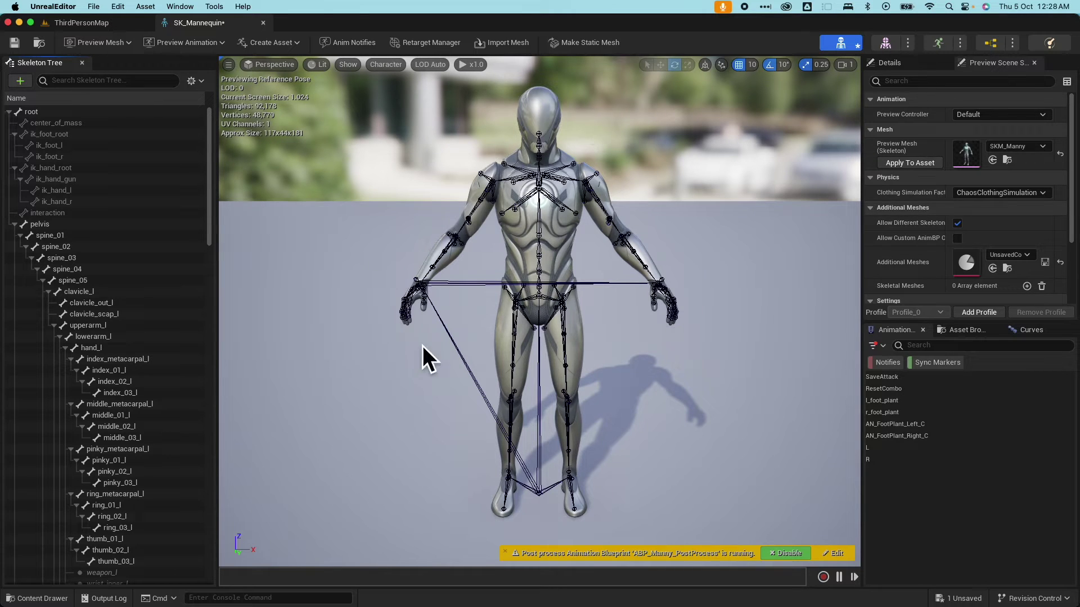
Open SK_Mannequin_Skeleton from Characters > Mannequin_UE4 > Meshes in its own editor.
{"action": "left_click", "coordinate": [37, 598]}
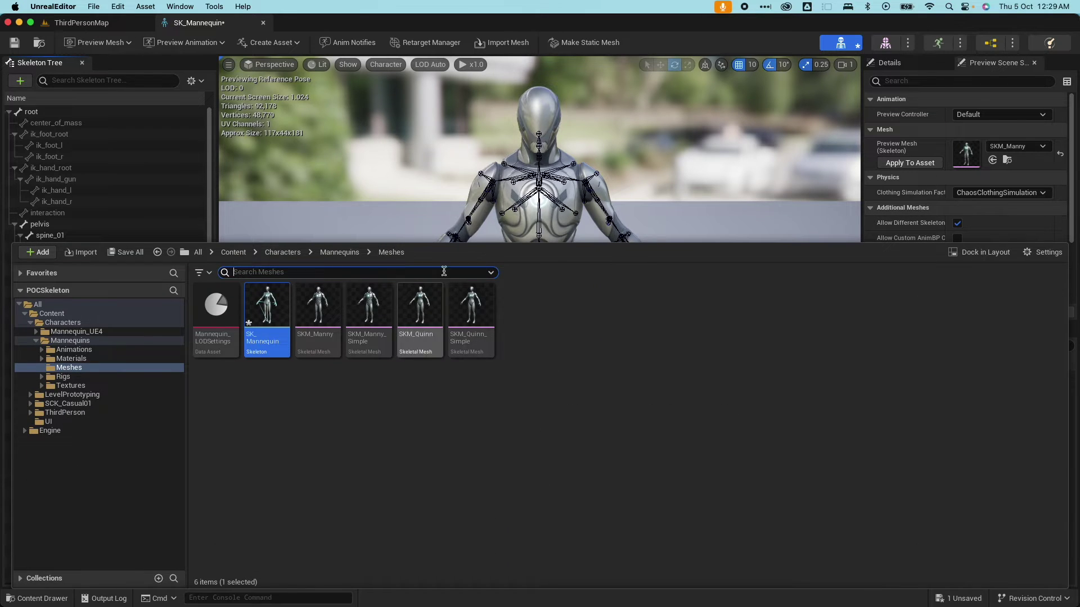
{"action": "left_click", "coordinate": [74, 333]}
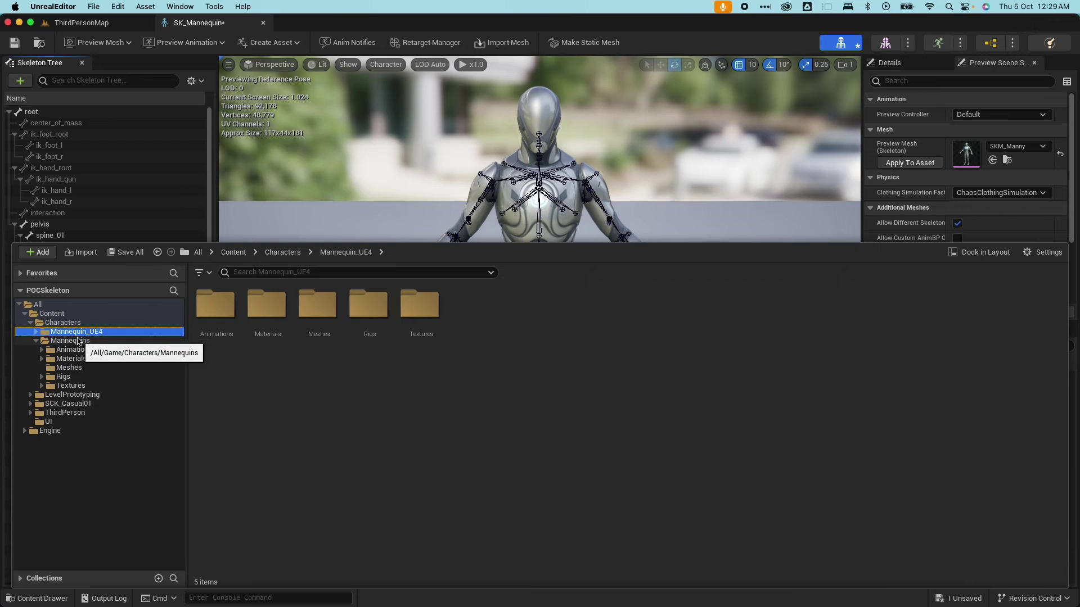
{"action": "left_click", "coordinate": [38, 332]}
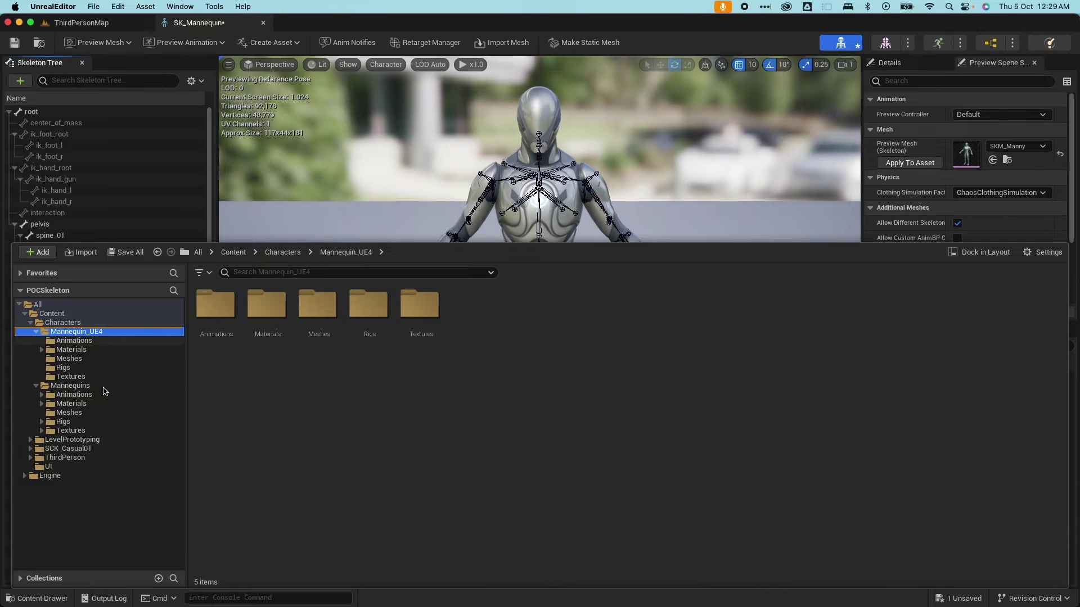
{"action": "left_click", "coordinate": [69, 358]}
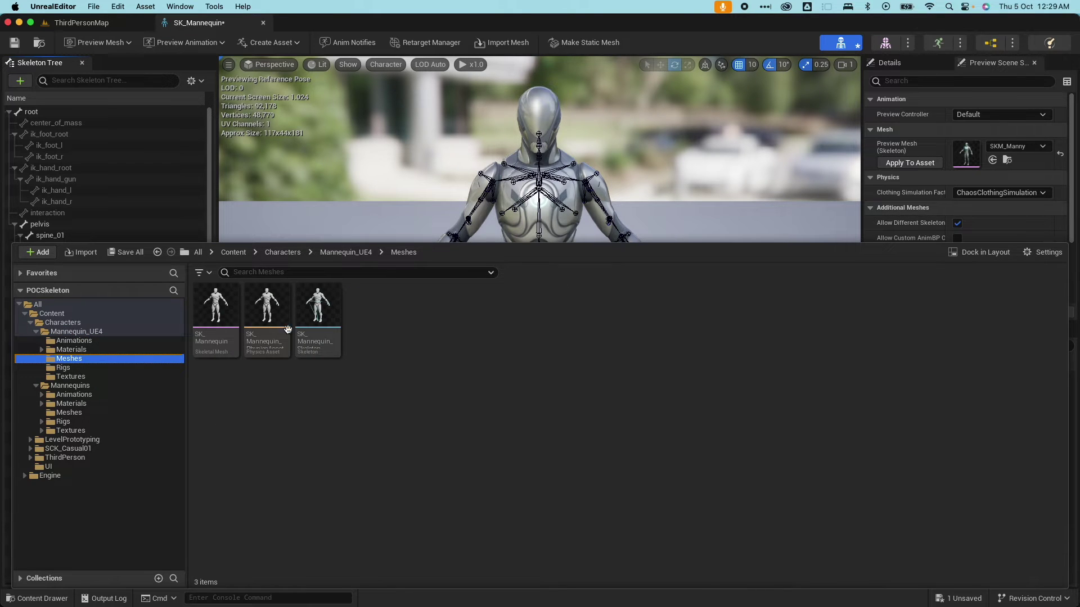
{"action": "left_click", "coordinate": [308, 305]}
{"action": "double_click", "coordinate": [308, 305]}
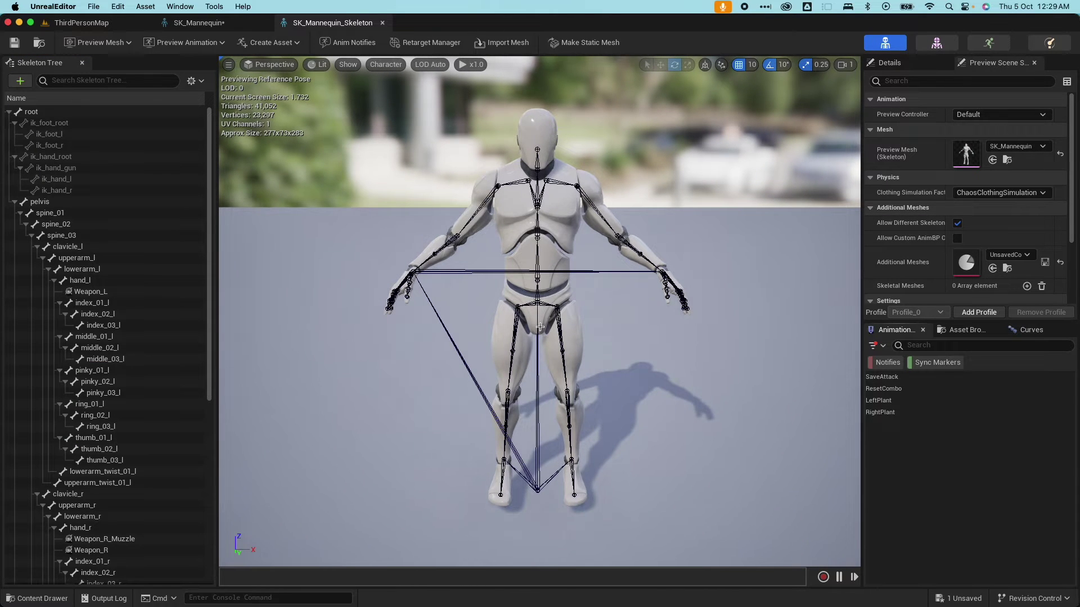
Apply SKM_Manny_Simple as SK_Mannequin's preview mesh, then inspect spine_03 in the UE4 skeleton.
{"action": "left_click", "coordinate": [209, 25]}
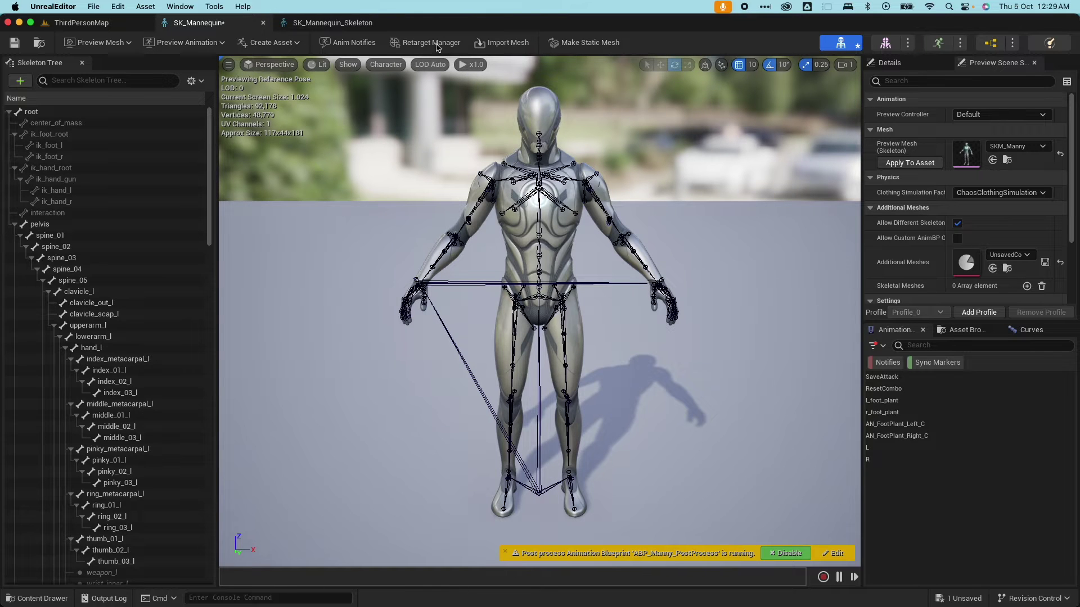
{"action": "left_click", "coordinate": [332, 23]}
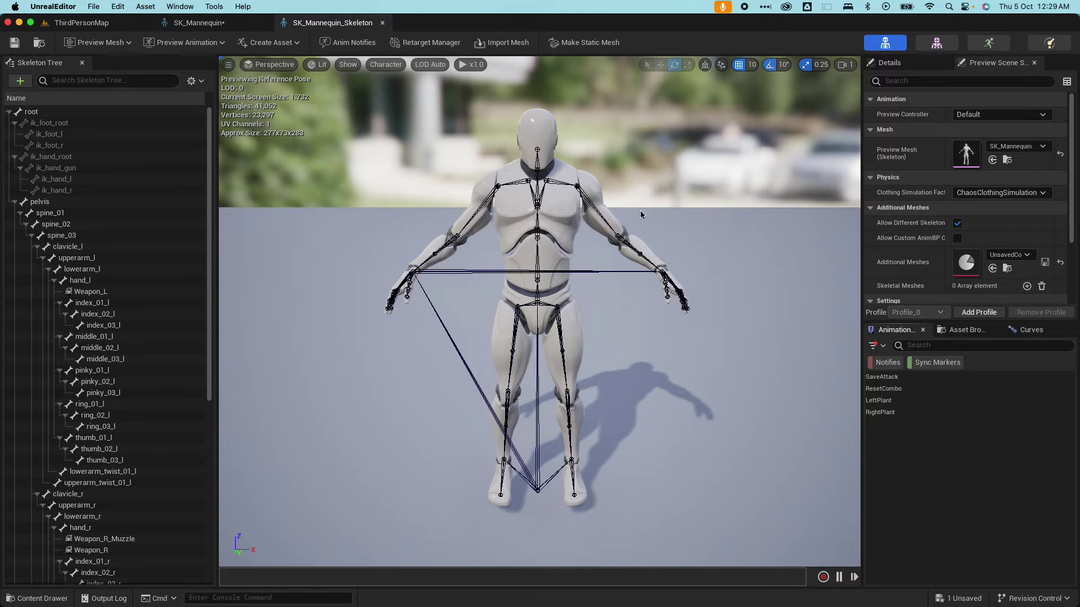
{"action": "left_click", "coordinate": [204, 22]}
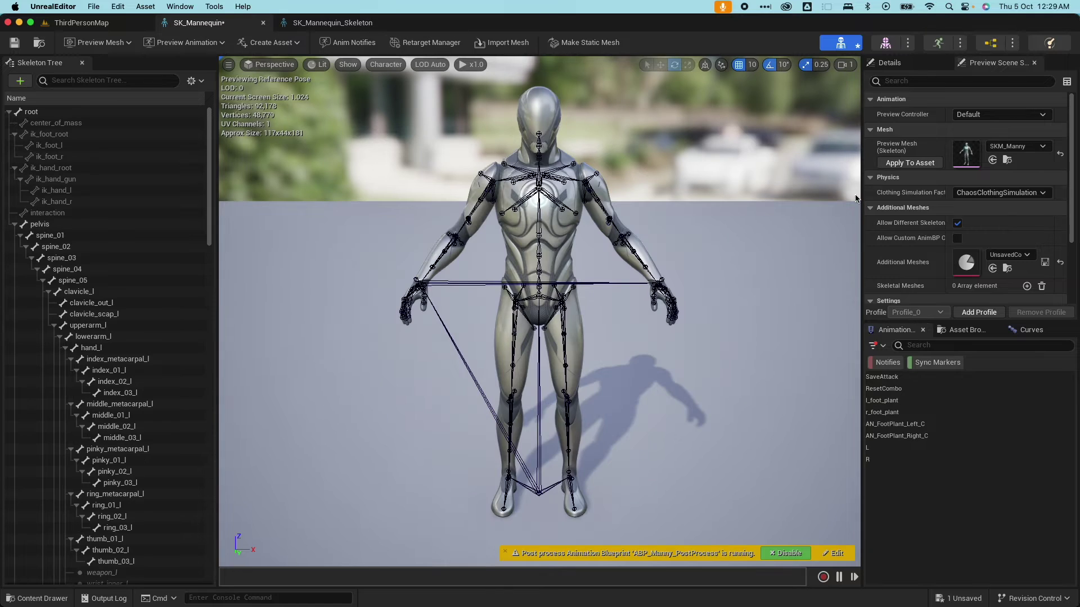
{"action": "left_click", "coordinate": [1015, 147]}
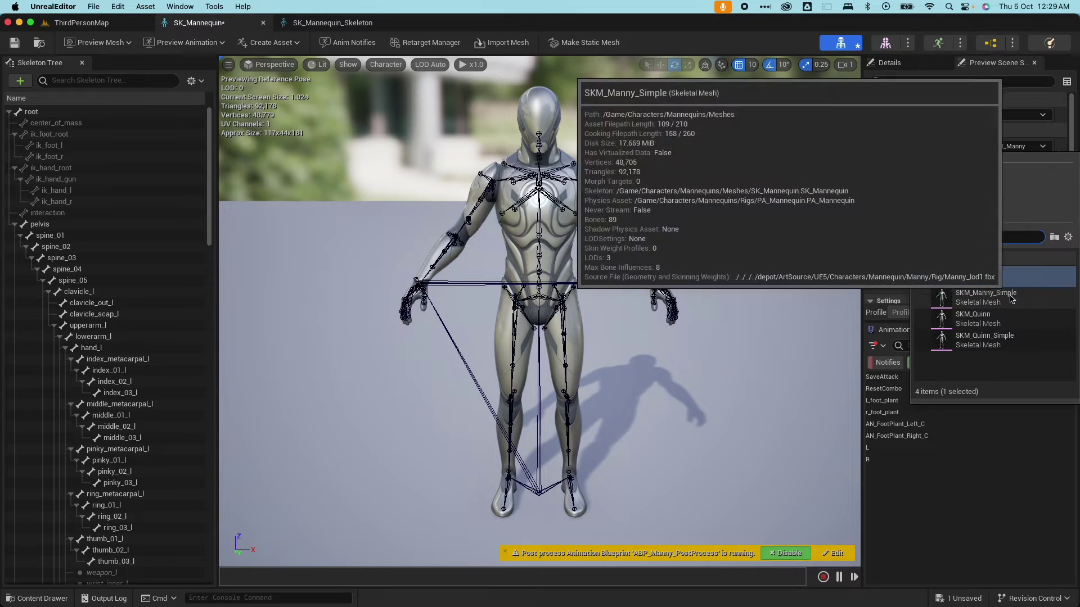
{"action": "left_click", "coordinate": [975, 286]}
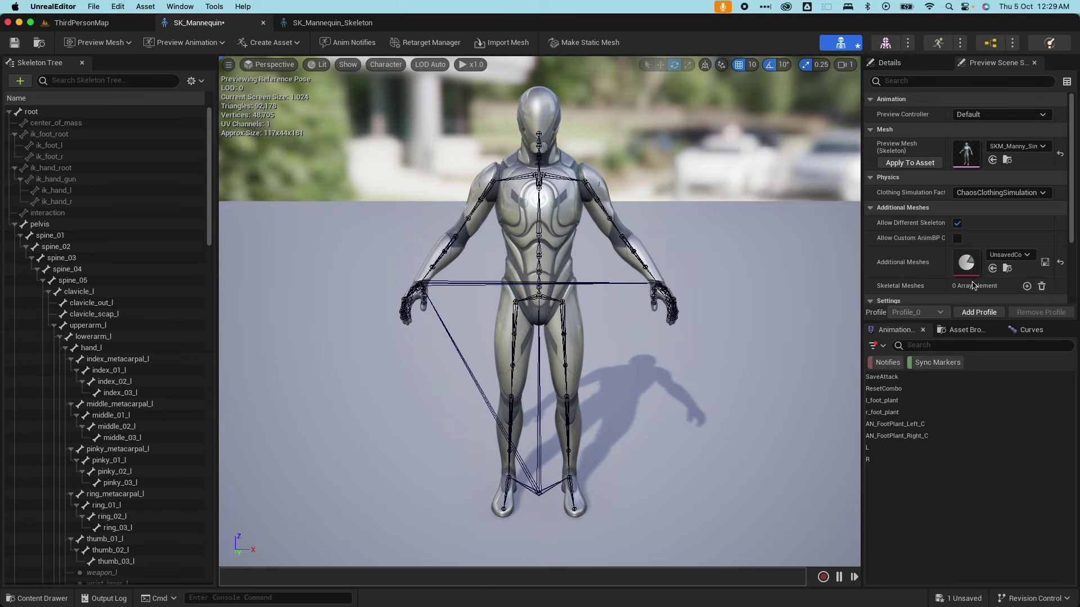
{"action": "left_click", "coordinate": [909, 162]}
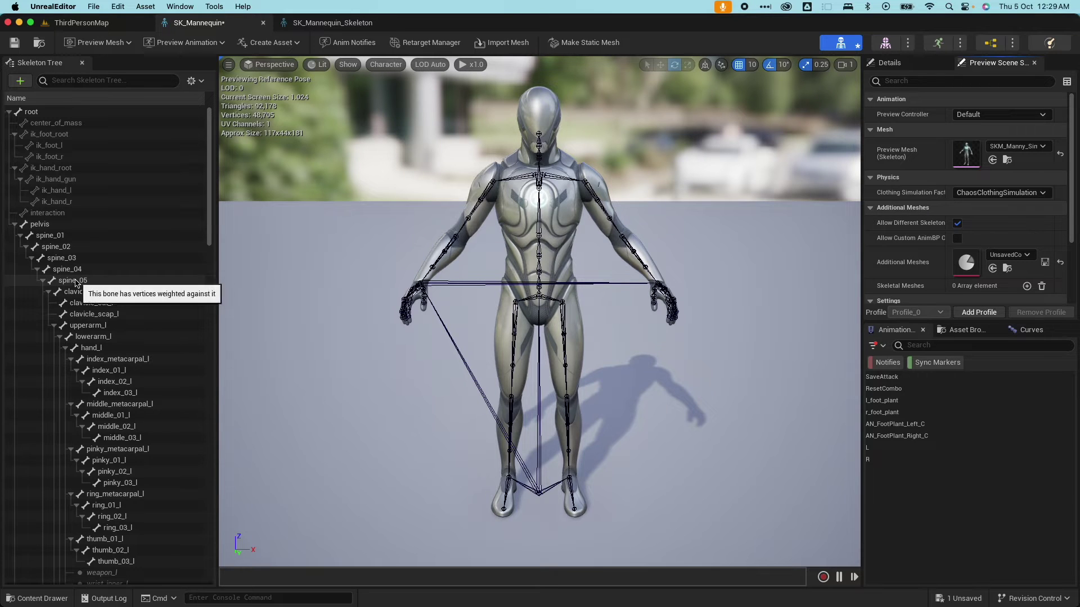
{"action": "left_click", "coordinate": [347, 28]}
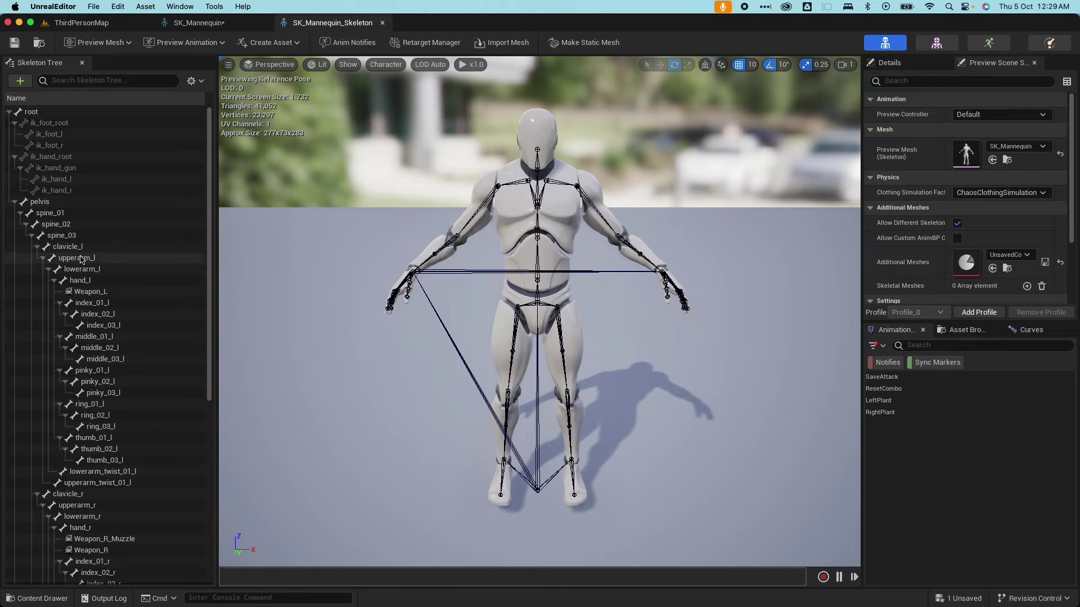
{"action": "left_click", "coordinate": [72, 238]}
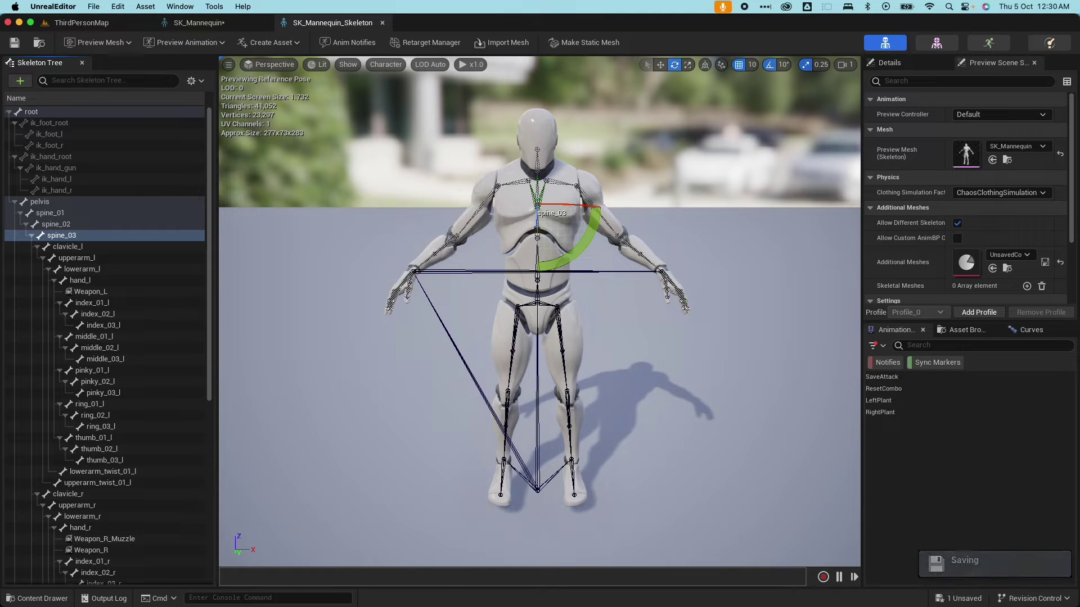
Switch from Unreal Engine to the Mixamo page in Safari.
{"action": "key", "text": "super+Tab"}
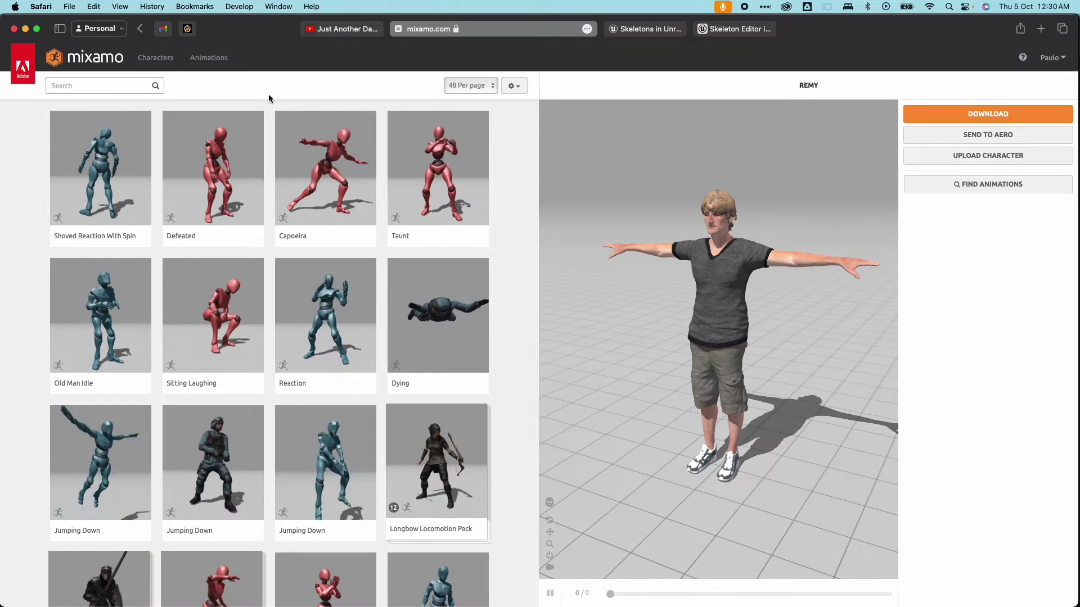
Review Remy's download settings, keeping FBX Binary format and T-pose, then cancel.
{"action": "left_click", "coordinate": [153, 61]}
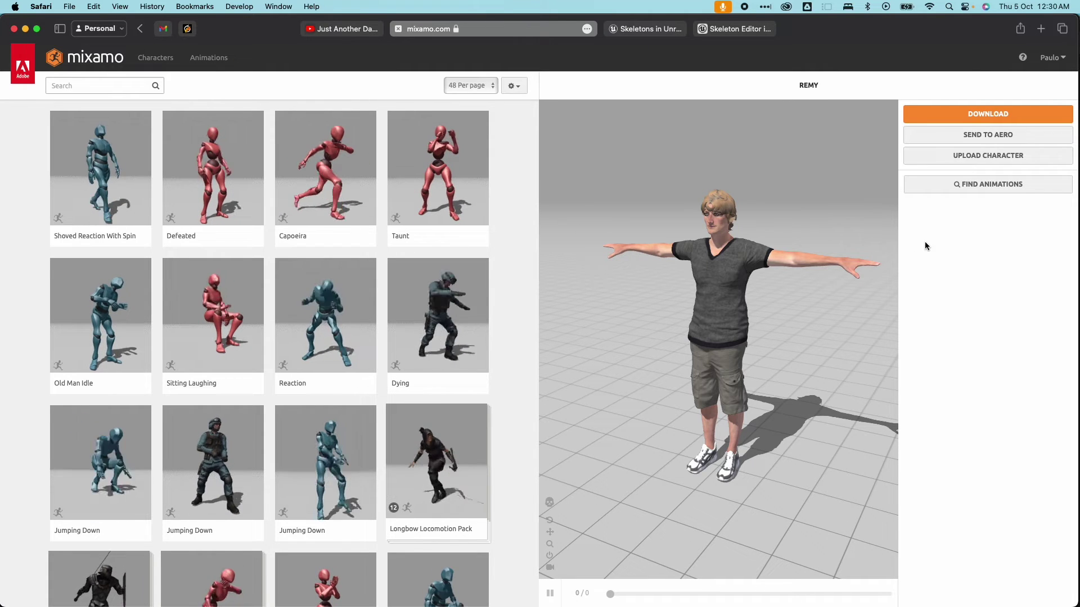
{"action": "left_click", "coordinate": [986, 116]}
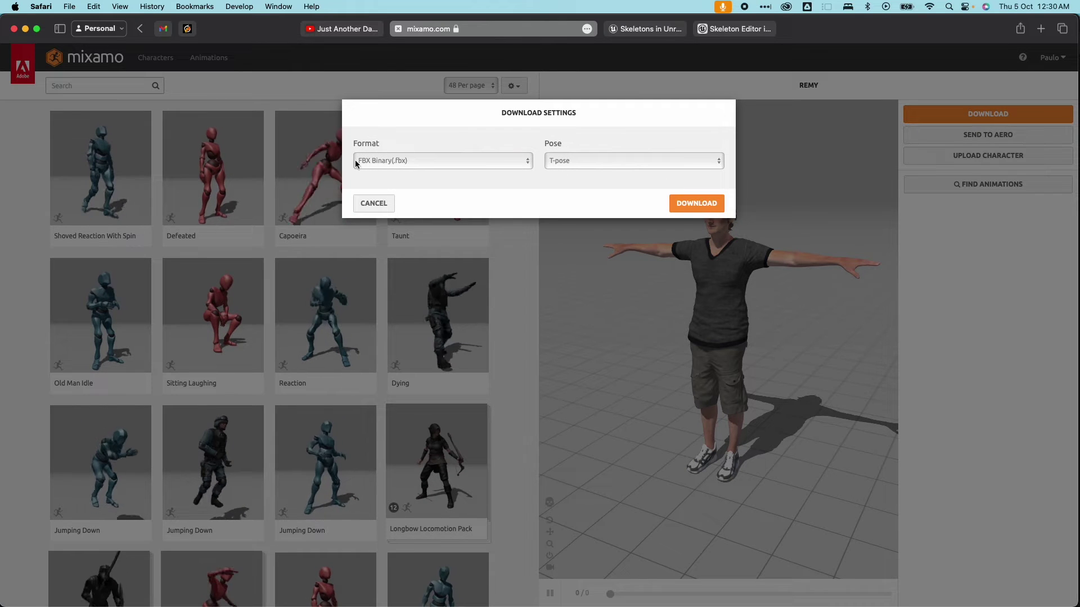
{"action": "left_click", "coordinate": [388, 163]}
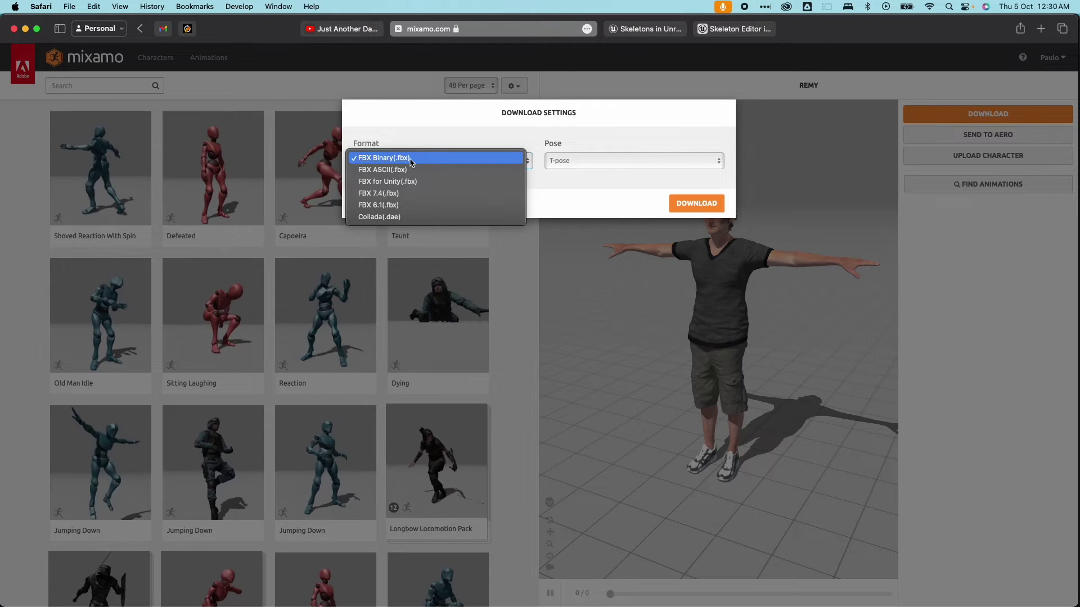
{"action": "left_click", "coordinate": [411, 163]}
{"action": "left_click", "coordinate": [624, 161]}
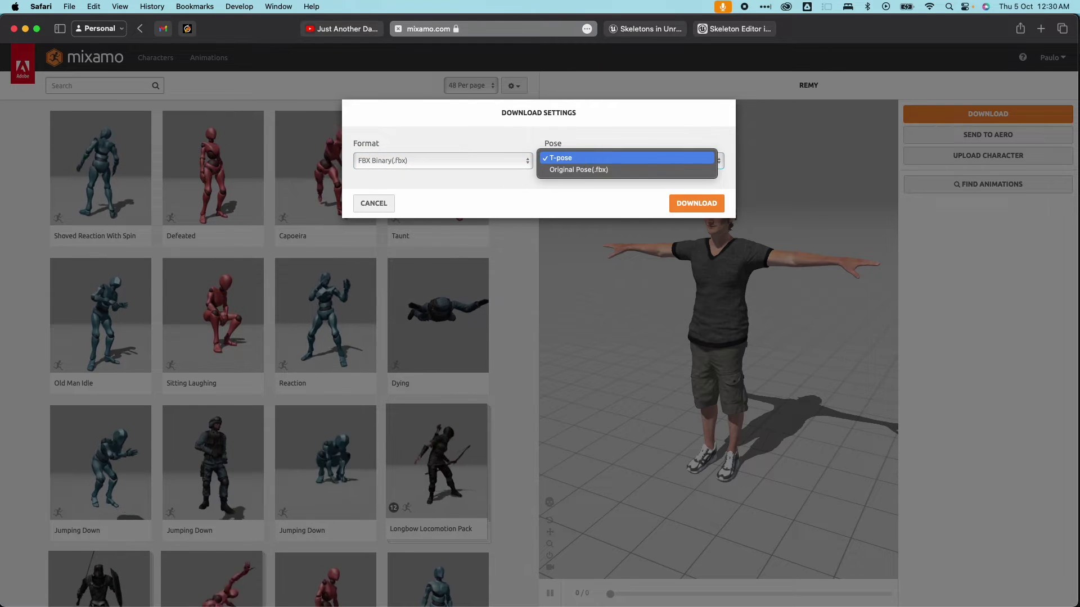
{"action": "left_click", "coordinate": [626, 151]}
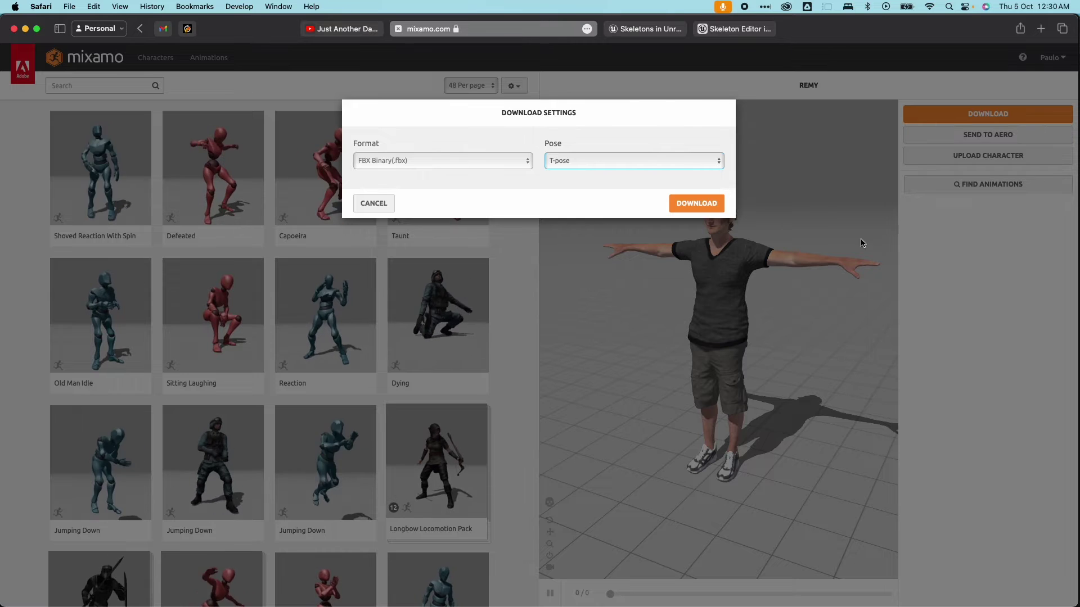
{"action": "left_click", "coordinate": [360, 203]}
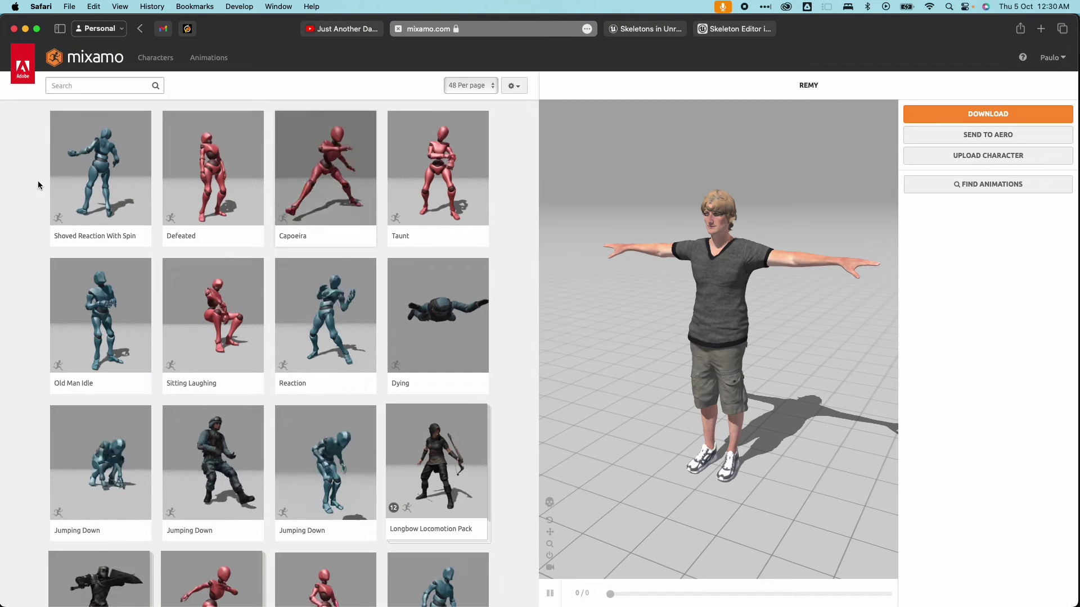
Preview Shoved Reaction With Spin on Remy, set Skin to Without Skin, cancel, and show all windows.
{"action": "left_click", "coordinate": [102, 174]}
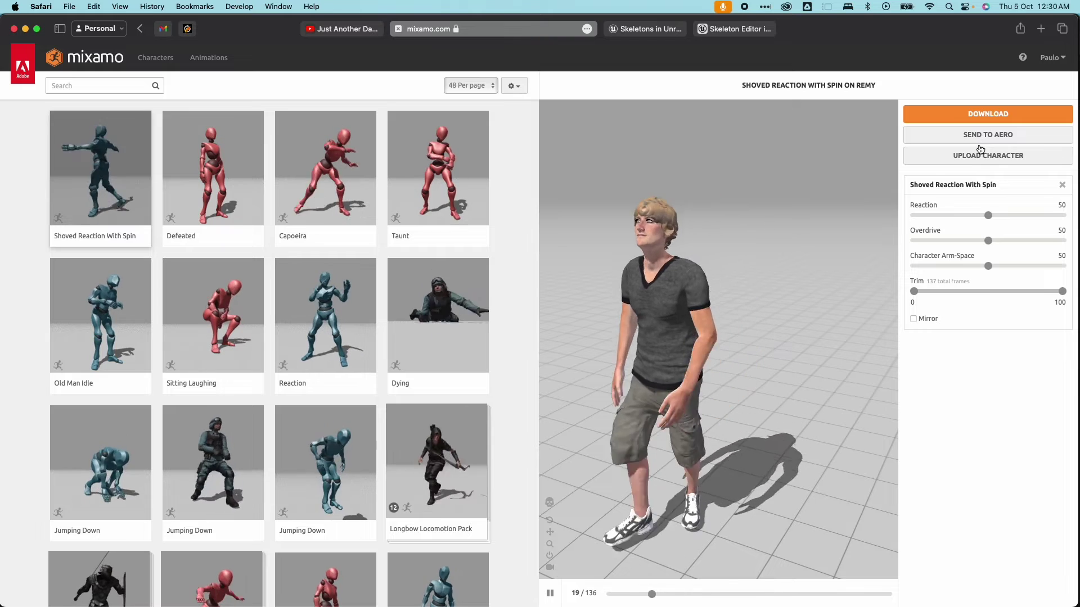
{"action": "left_click", "coordinate": [987, 115]}
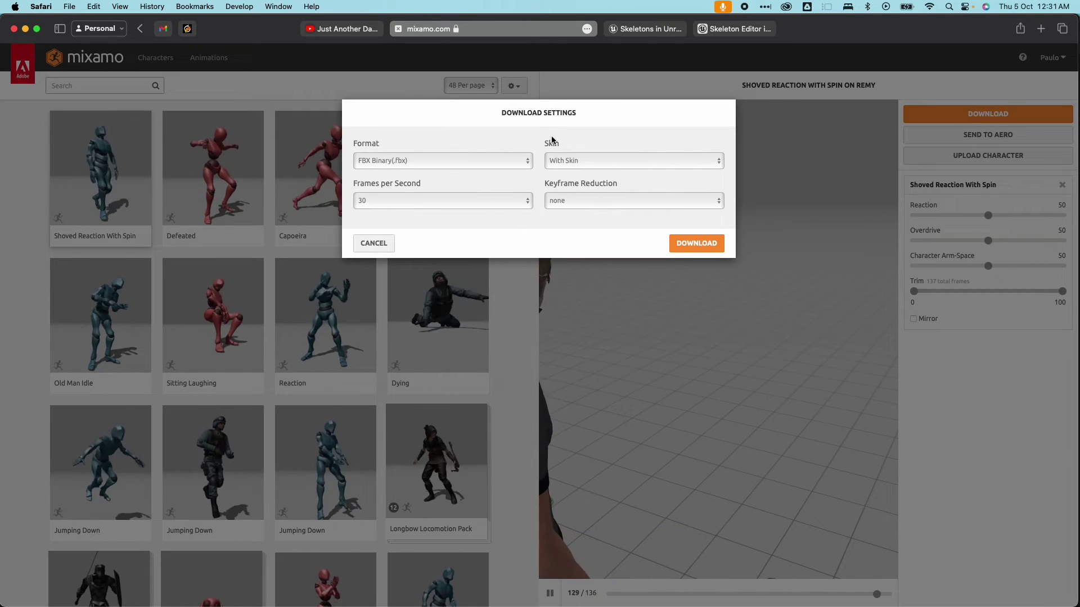
{"action": "left_click", "coordinate": [586, 160]}
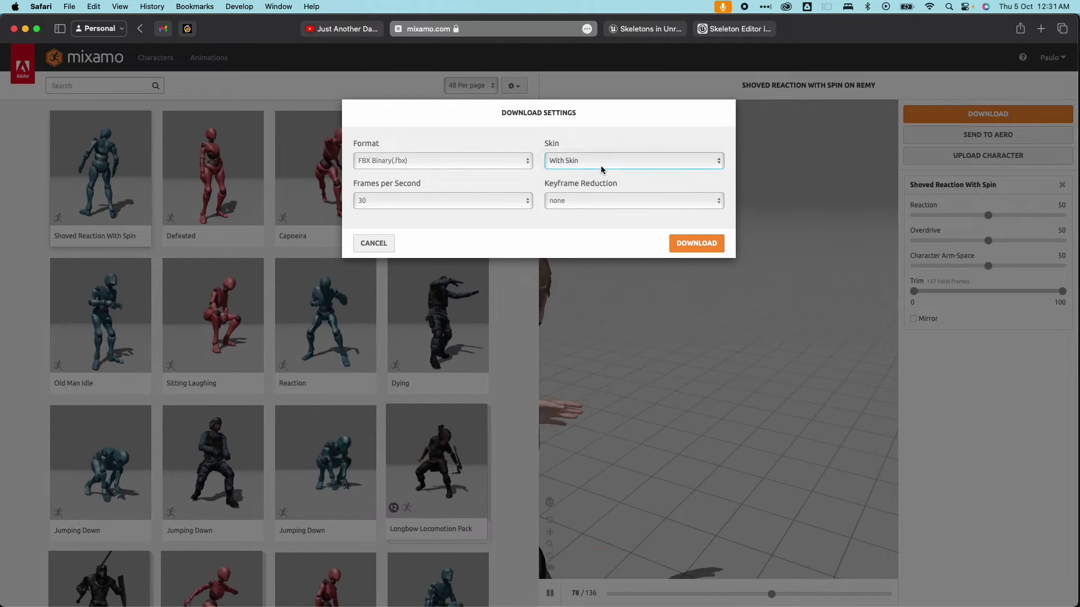
{"action": "left_click", "coordinate": [601, 166]}
{"action": "left_click", "coordinate": [591, 169]}
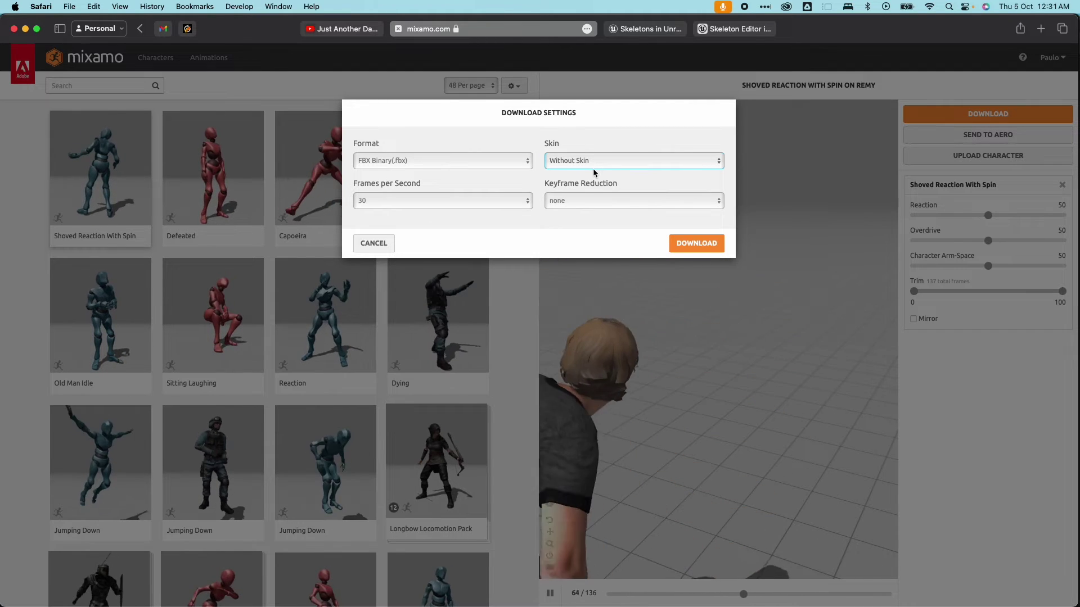
{"action": "left_click", "coordinate": [382, 248]}
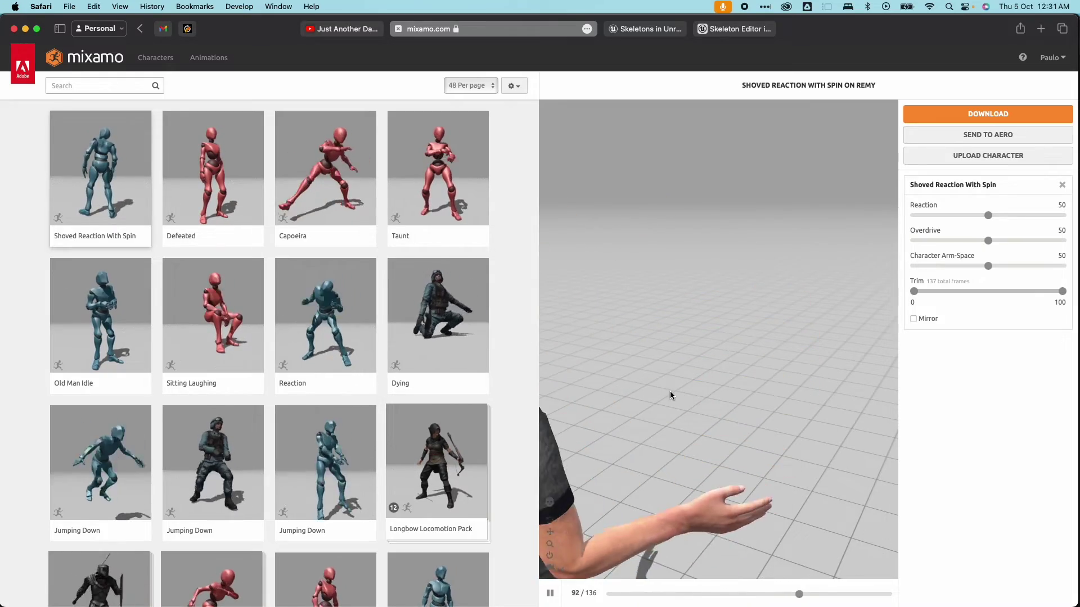
{"action": "key", "text": "ctrl+Up"}
Return to the ThirdPersonMap level editor and browse its Content Drawer to Content.
{"action": "left_click", "coordinate": [277, 208]}
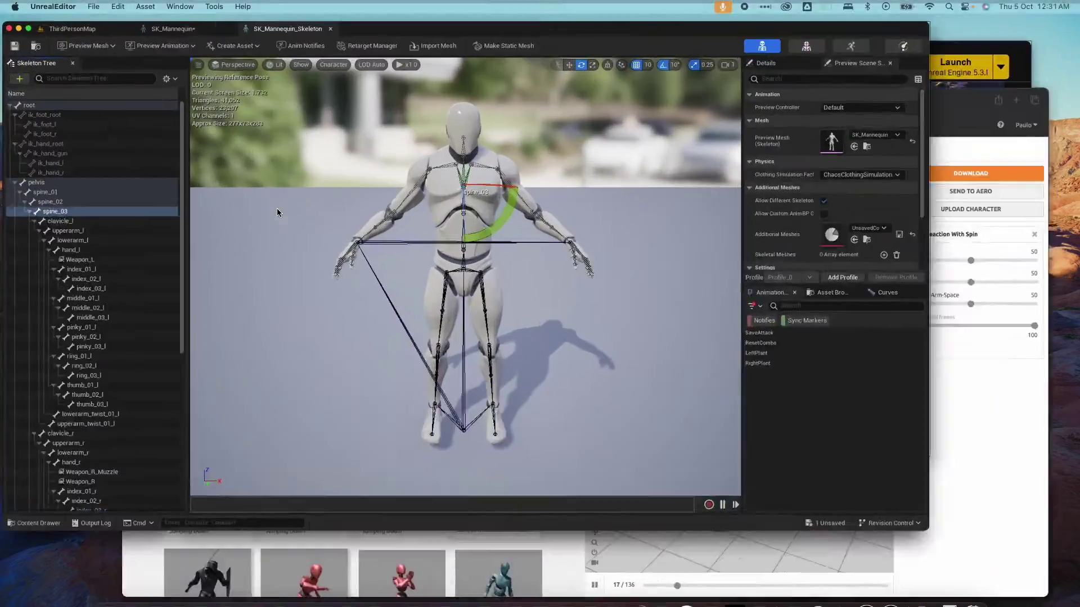
{"action": "left_click", "coordinate": [90, 24]}
{"action": "left_click", "coordinate": [35, 599]}
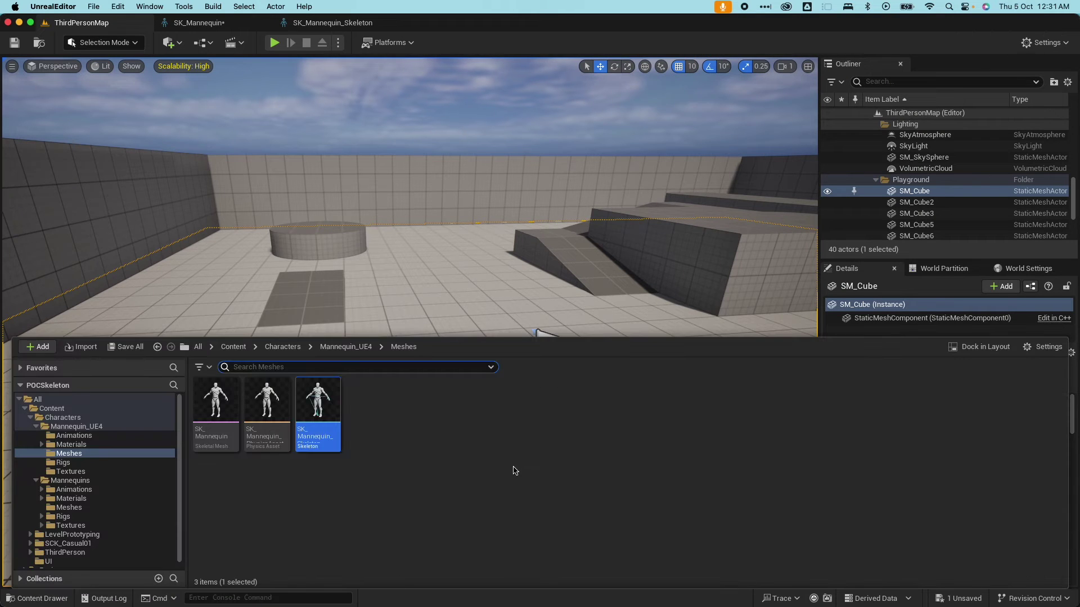
{"action": "left_click", "coordinate": [52, 410]}
{"action": "left_click", "coordinate": [36, 419]}
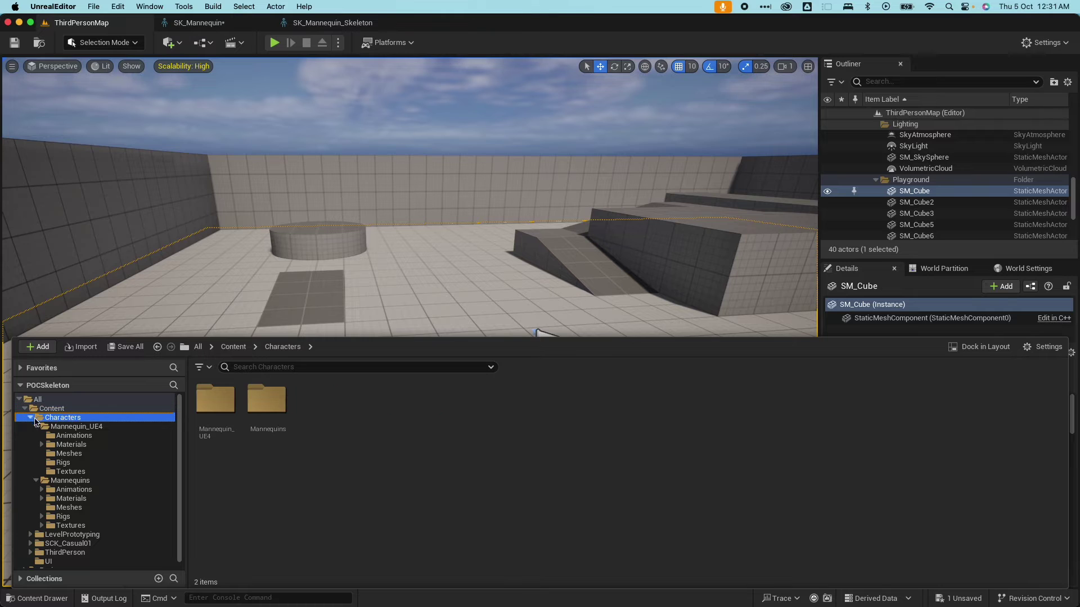
{"action": "key", "text": "alt+Left"}
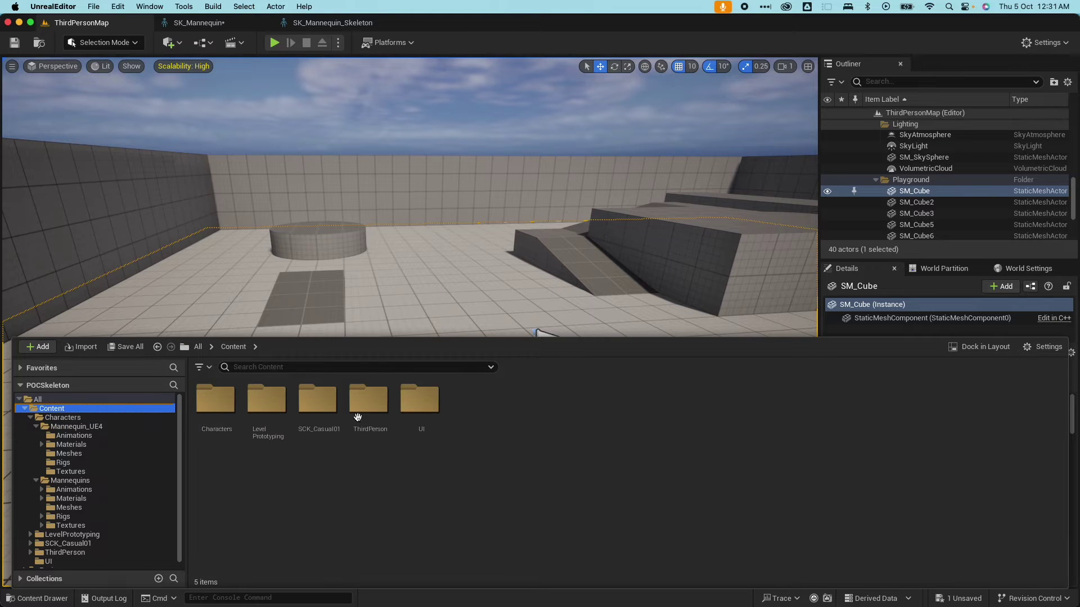
Create a new folder named Mixamo under Content and open it.
{"action": "right_click", "coordinate": [536, 438]}
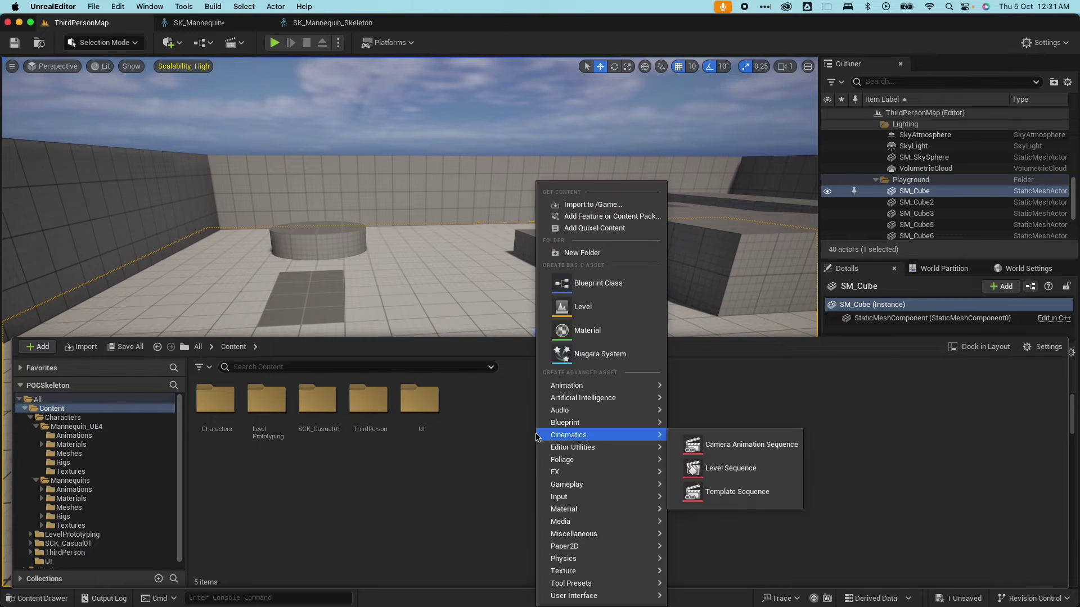
{"action": "left_click", "coordinate": [595, 257]}
{"action": "type", "text": "Mixamo"}
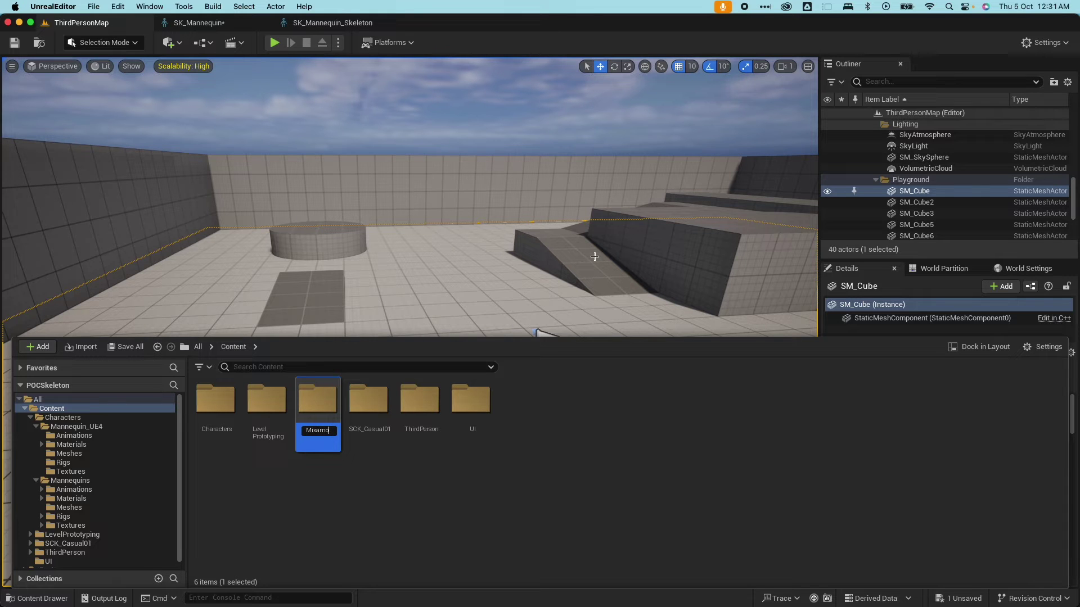
{"action": "key", "text": "Return"}
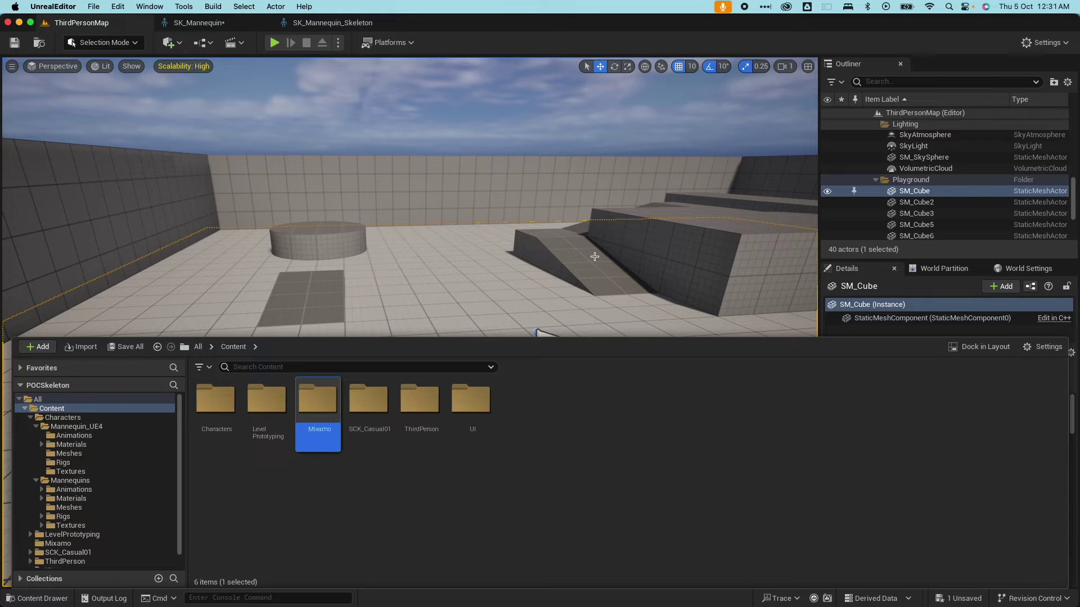
{"action": "double_click", "coordinate": [326, 398]}
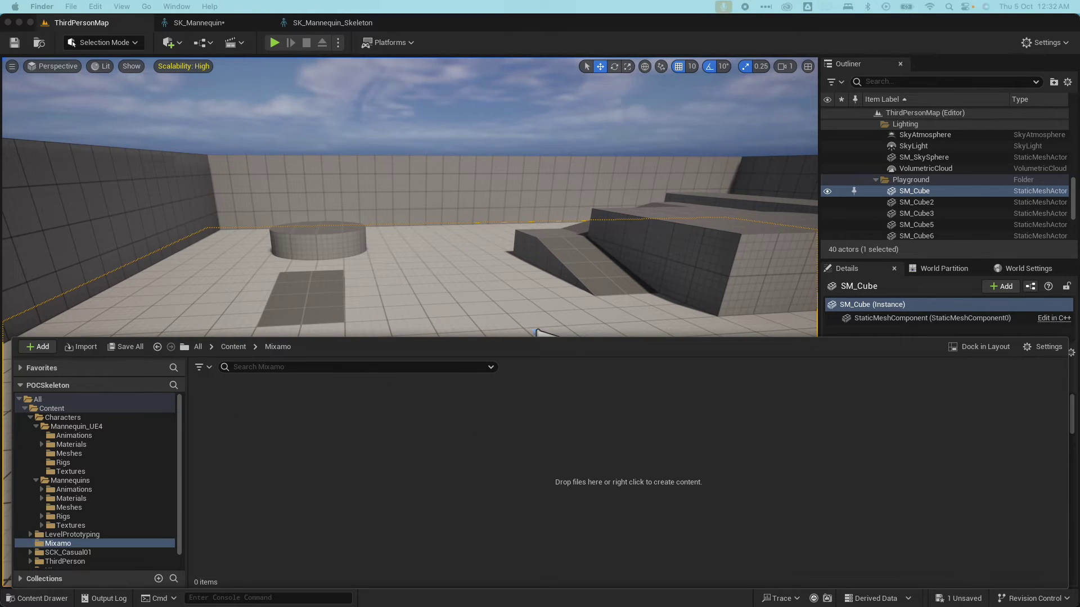
Drag Remy's T-Pose.fbx from Finder into Unreal's empty Mixamo folder.
{"action": "key", "text": "super+Tab"}
{"action": "left_click_drag", "start_coordinate": [196, 141], "coordinate": [58, 192]}
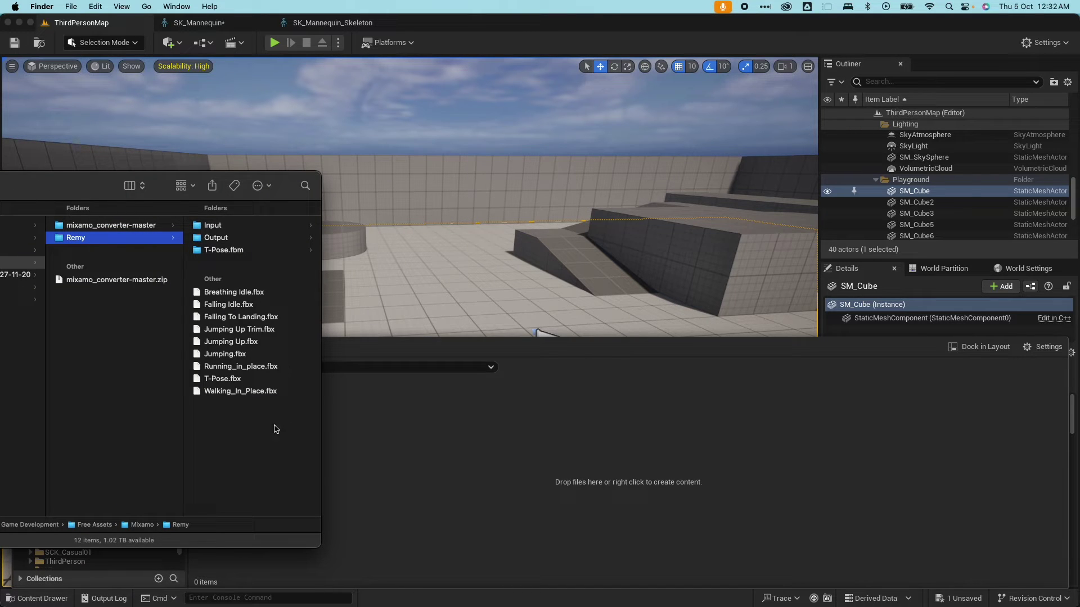
{"action": "left_click", "coordinate": [224, 379]}
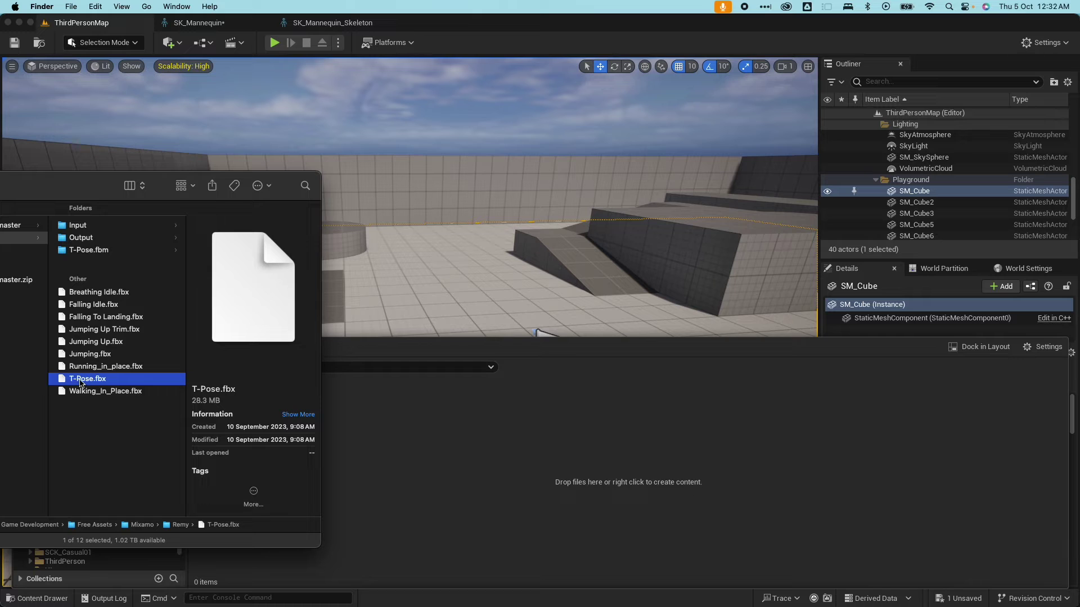
{"action": "left_click_drag", "start_coordinate": [79, 382], "coordinate": [562, 466]}
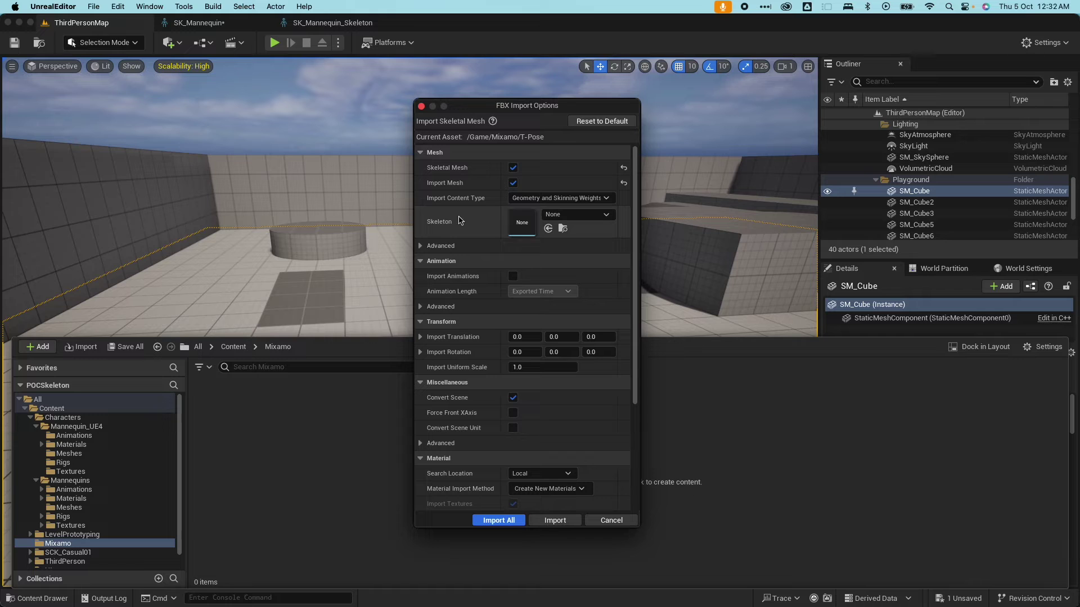
Import T-Pose.fbx with the Skeleton option left as None.
{"action": "left_click", "coordinate": [556, 215]}
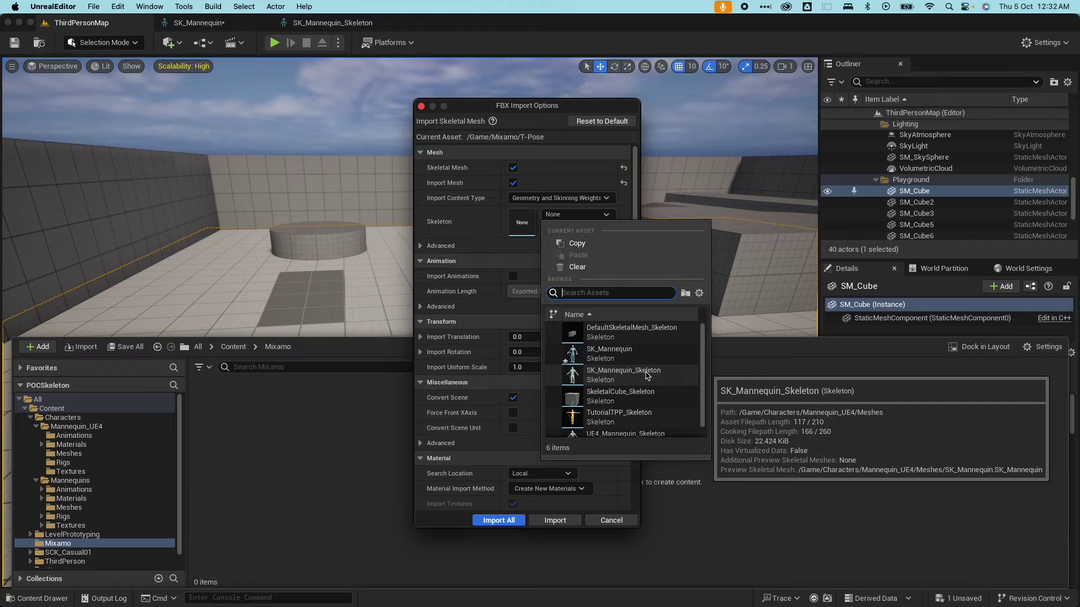
{"action": "left_click", "coordinate": [471, 227]}
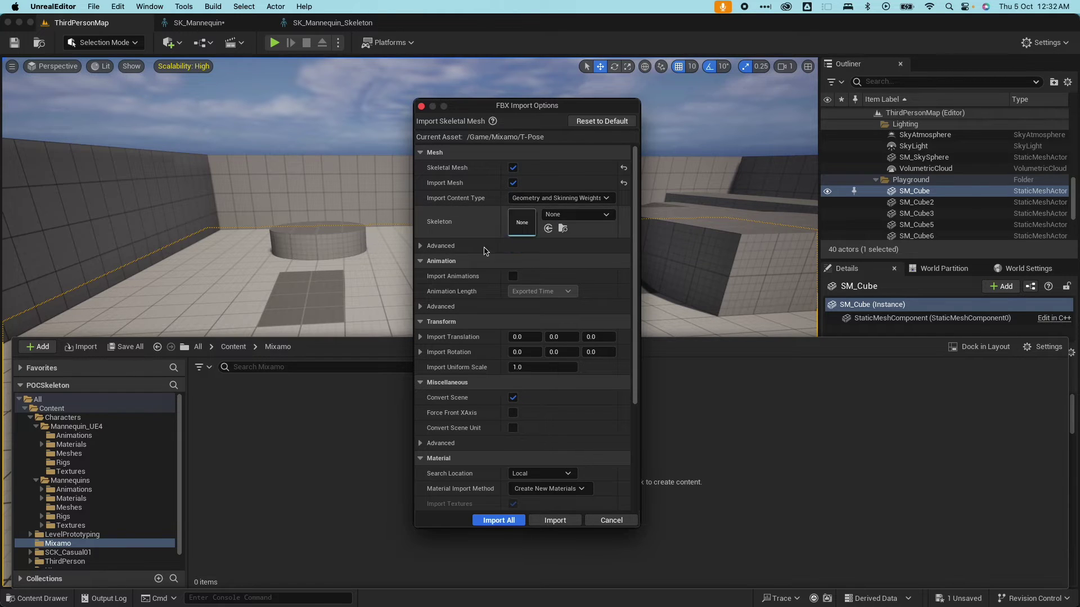
{"action": "scroll", "coordinate": [482, 315], "scroll_direction": "down", "scroll_amount": 5}
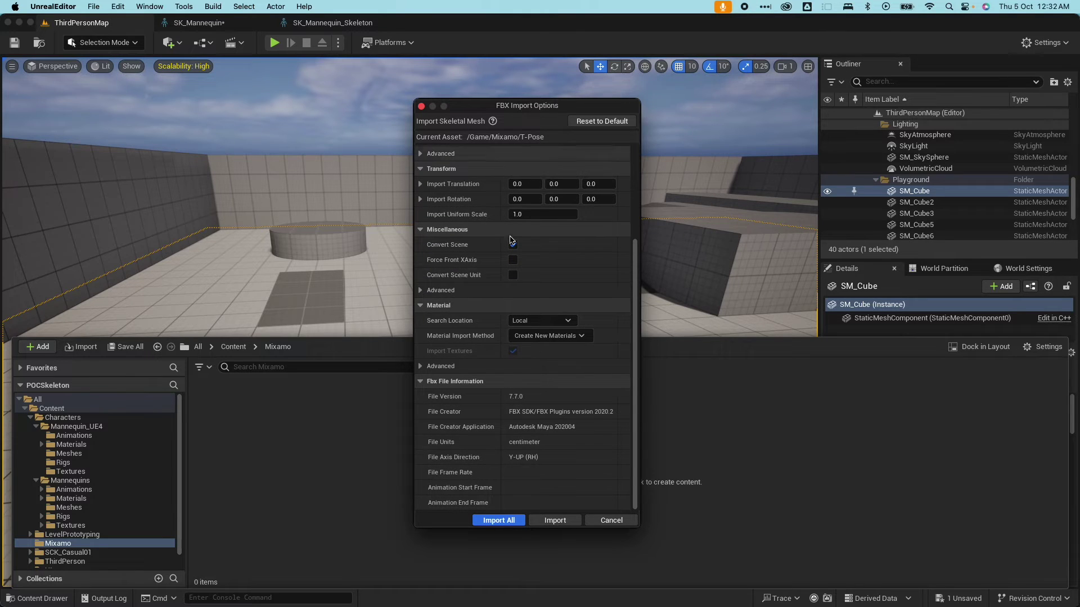
{"action": "left_click", "coordinate": [493, 520]}
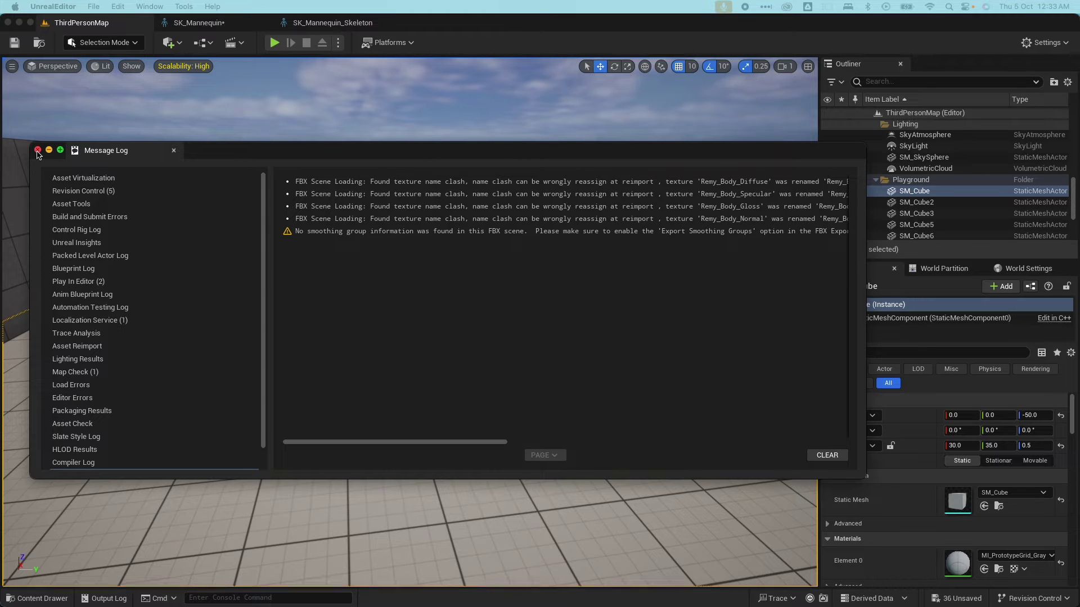
Close the import log, give the Content Browser its own tab, and add a Mesh folder in Mixamo.
{"action": "left_click", "coordinate": [37, 150]}
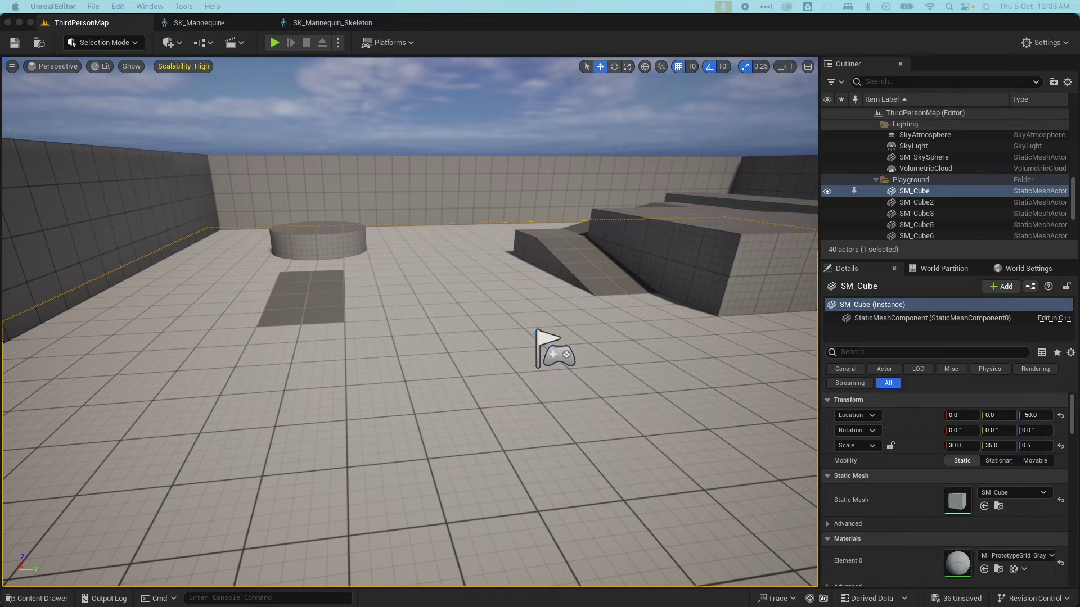
{"action": "left_click_drag", "start_coordinate": [860, 64], "coordinate": [465, 29]}
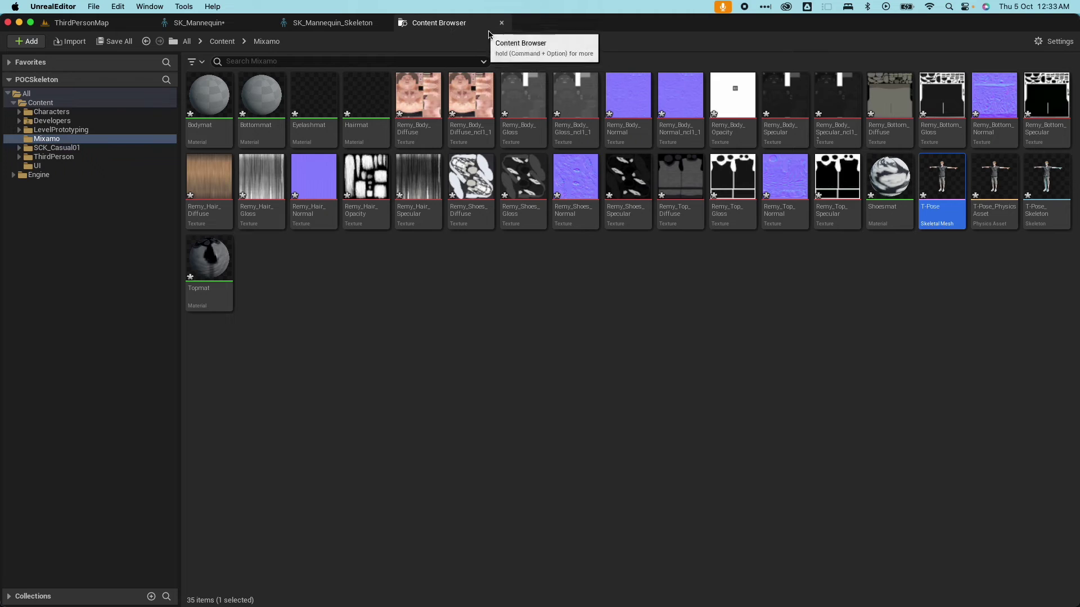
{"action": "left_click", "coordinate": [694, 322]}
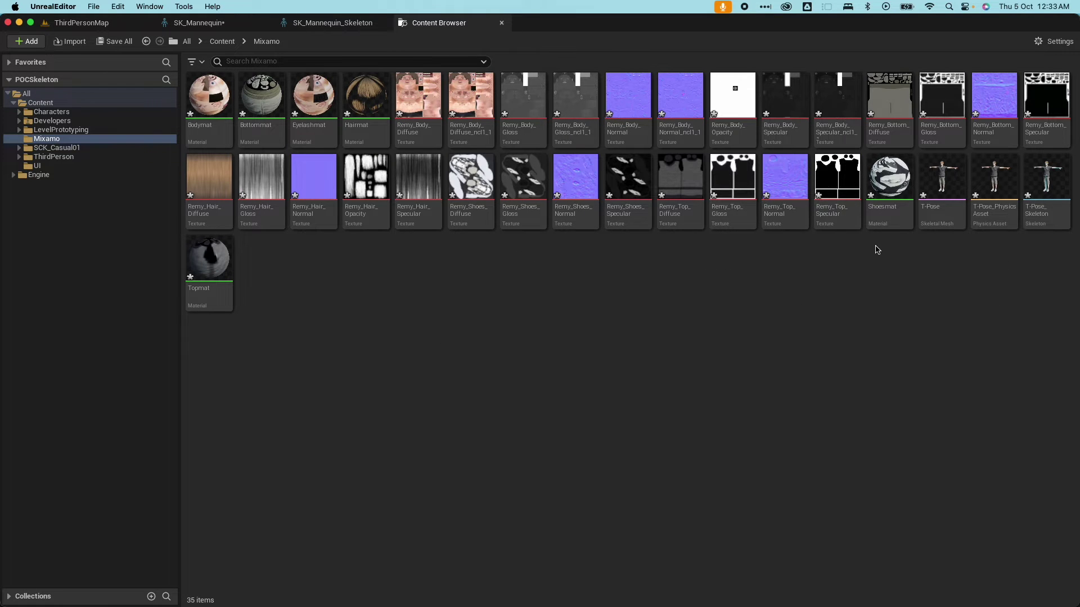
{"action": "mouse_move", "coordinate": [940, 189]}
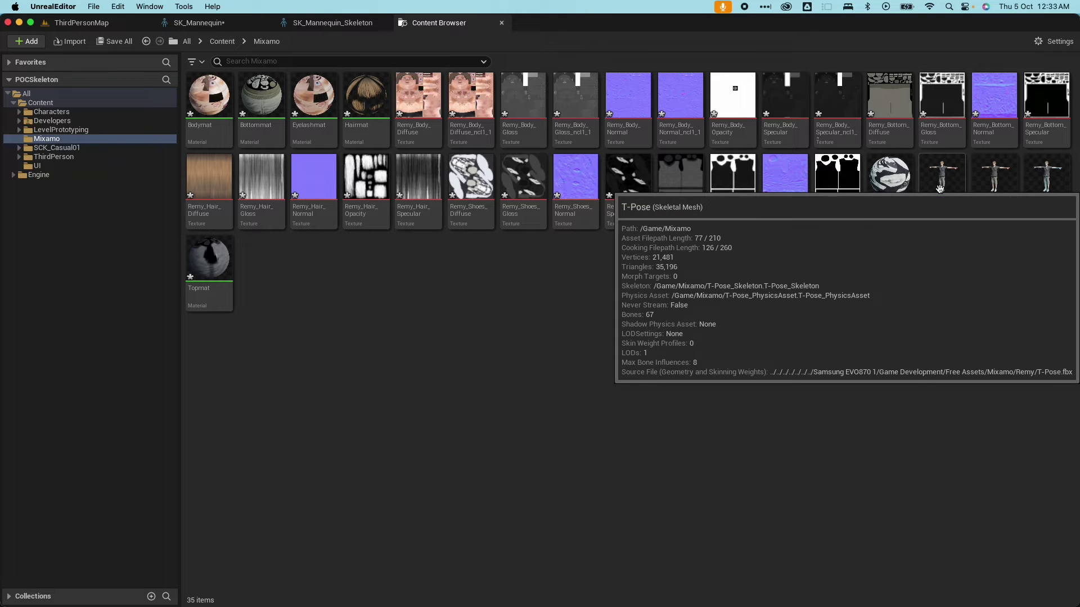
{"action": "left_click", "coordinate": [940, 185]}
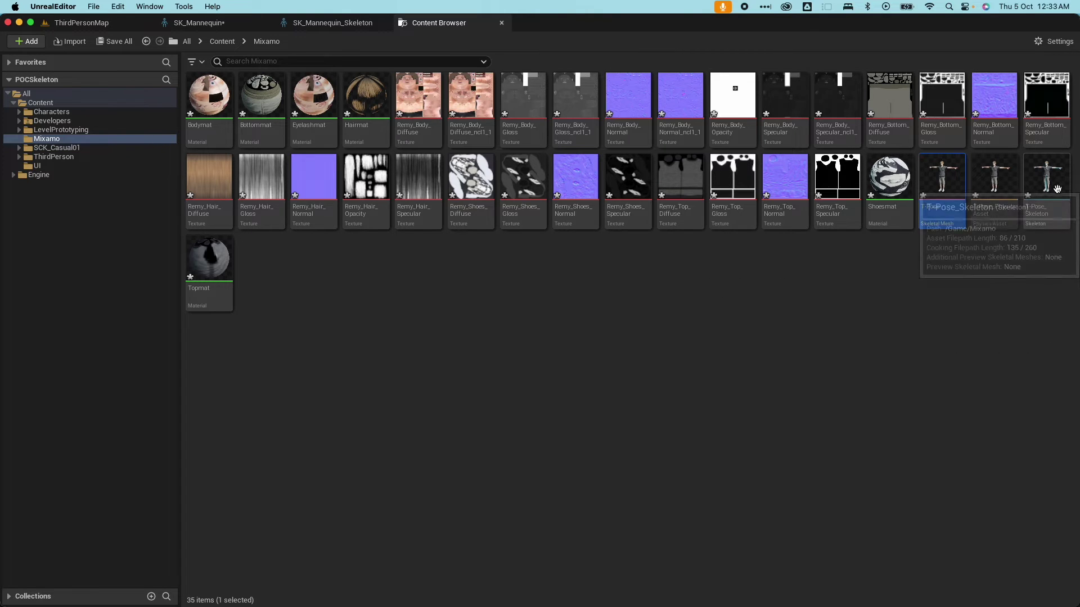
{"action": "left_click", "coordinate": [1049, 192], "text": "shift"}
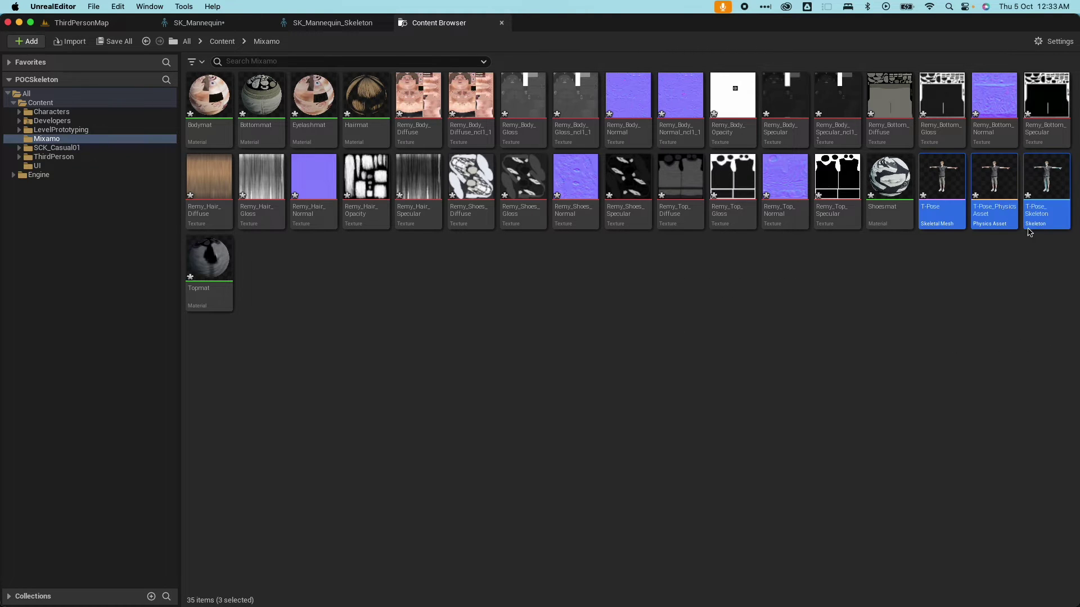
{"action": "right_click", "coordinate": [1045, 178]}
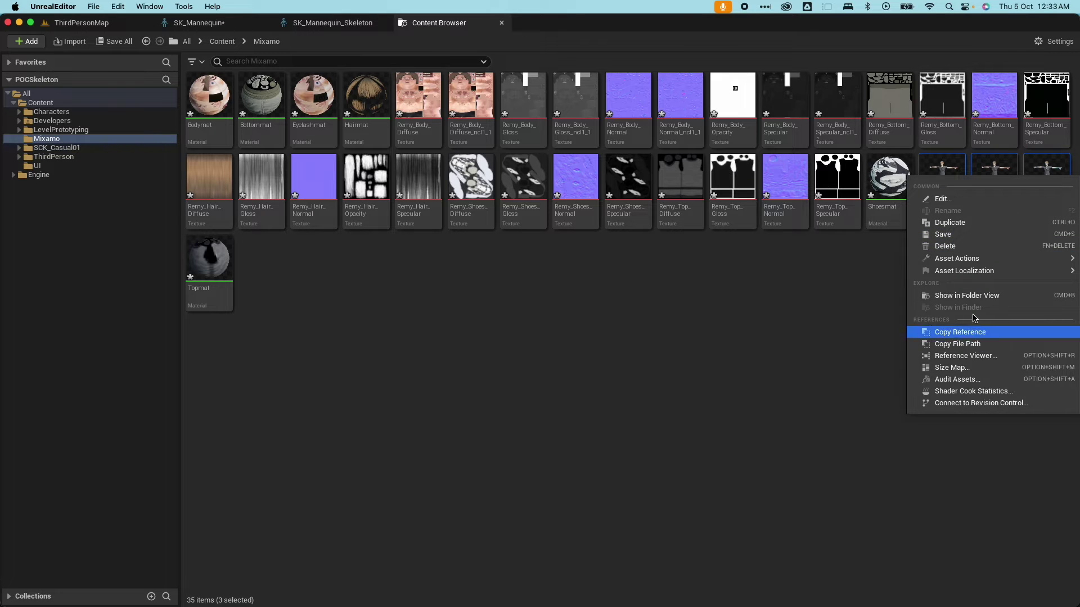
{"action": "left_click", "coordinate": [644, 311]}
{"action": "right_click", "coordinate": [585, 302]}
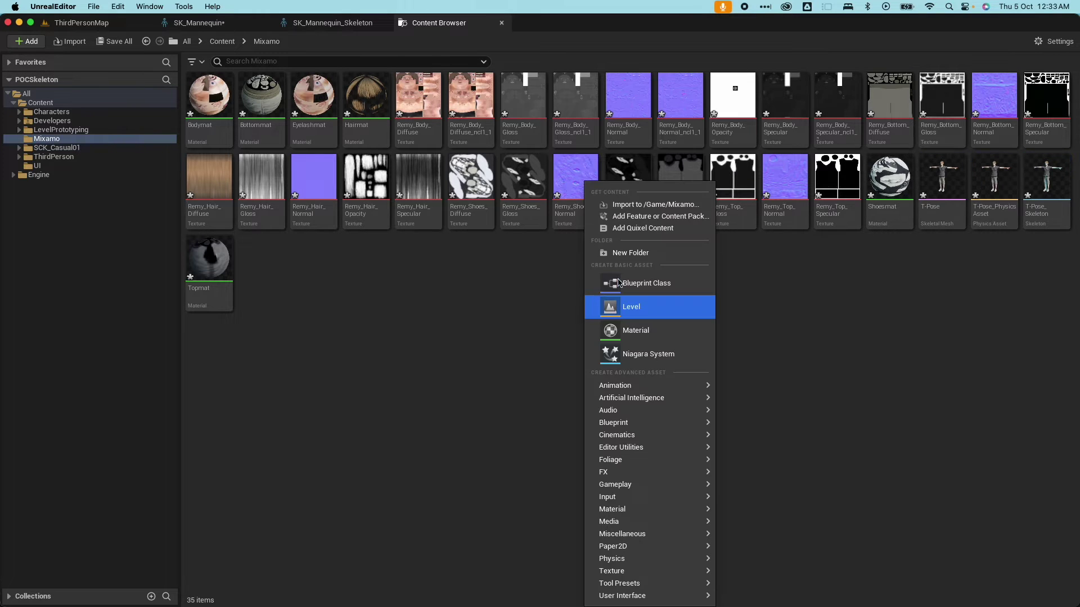
{"action": "left_click", "coordinate": [631, 253]}
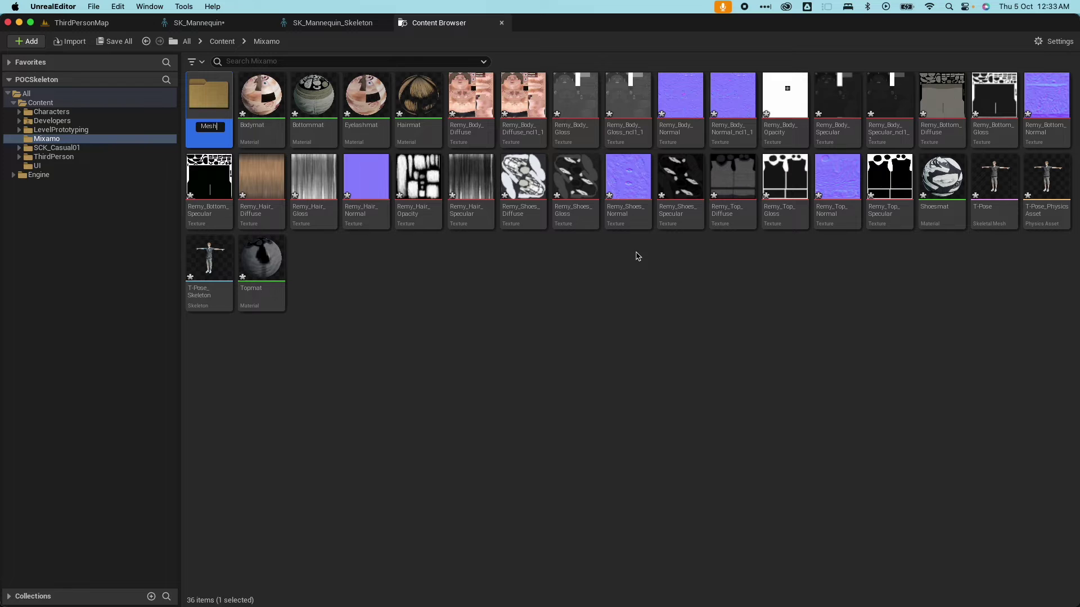
Move T-Pose, T-Pose_PhysicsAsset and T-Pose_Skeleton into Mesh, then open T-Pose_Skeleton.
{"action": "left_click", "coordinate": [992, 180]}
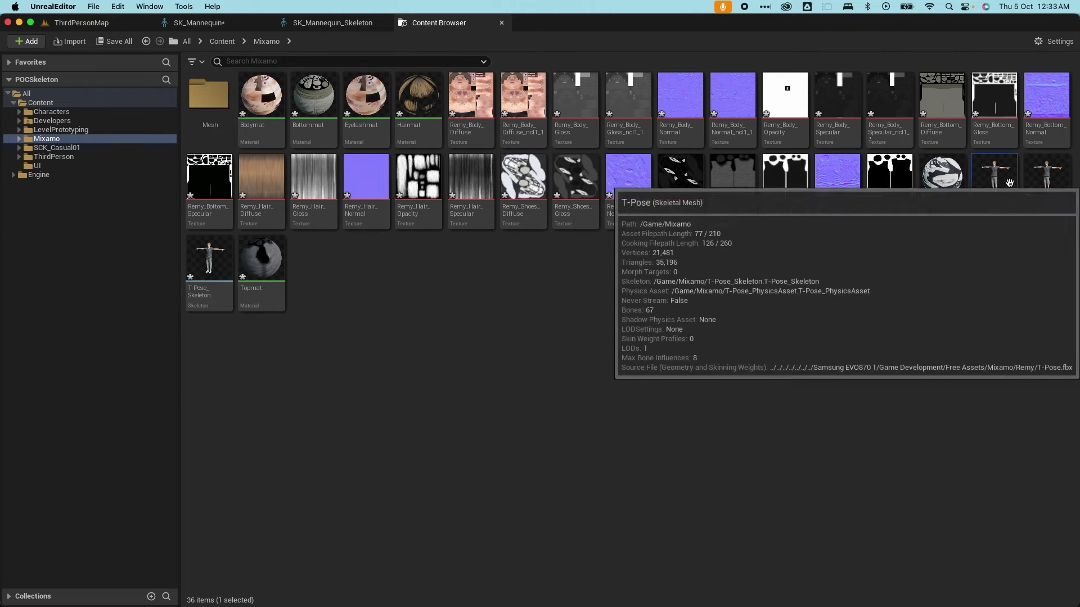
{"action": "left_click", "coordinate": [1046, 177], "text": "shift"}
{"action": "left_click", "coordinate": [208, 256], "text": "shift"}
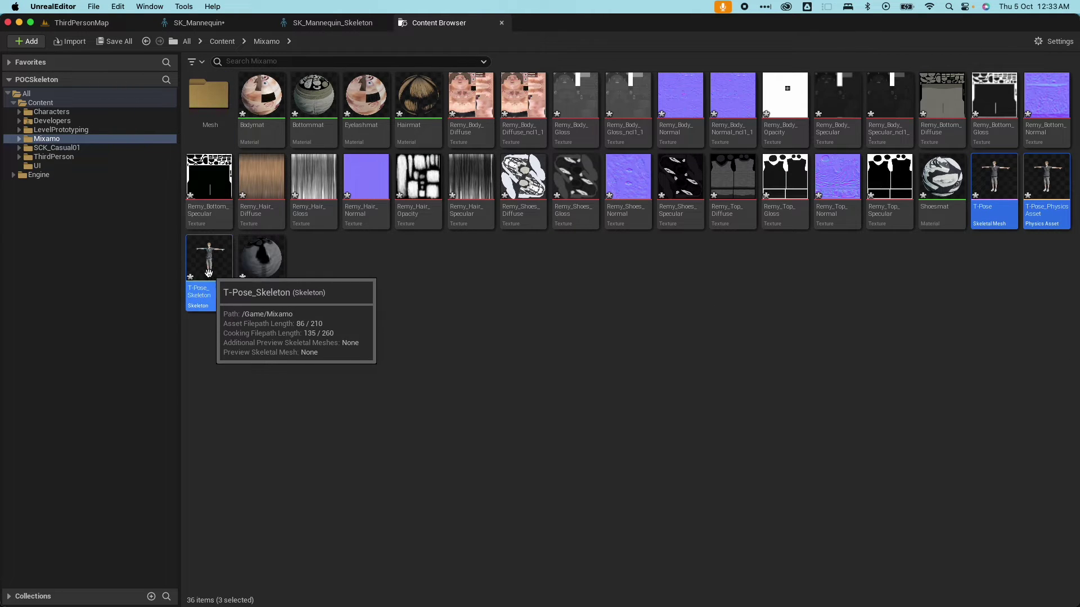
{"action": "left_click_drag", "start_coordinate": [209, 256], "coordinate": [207, 92]}
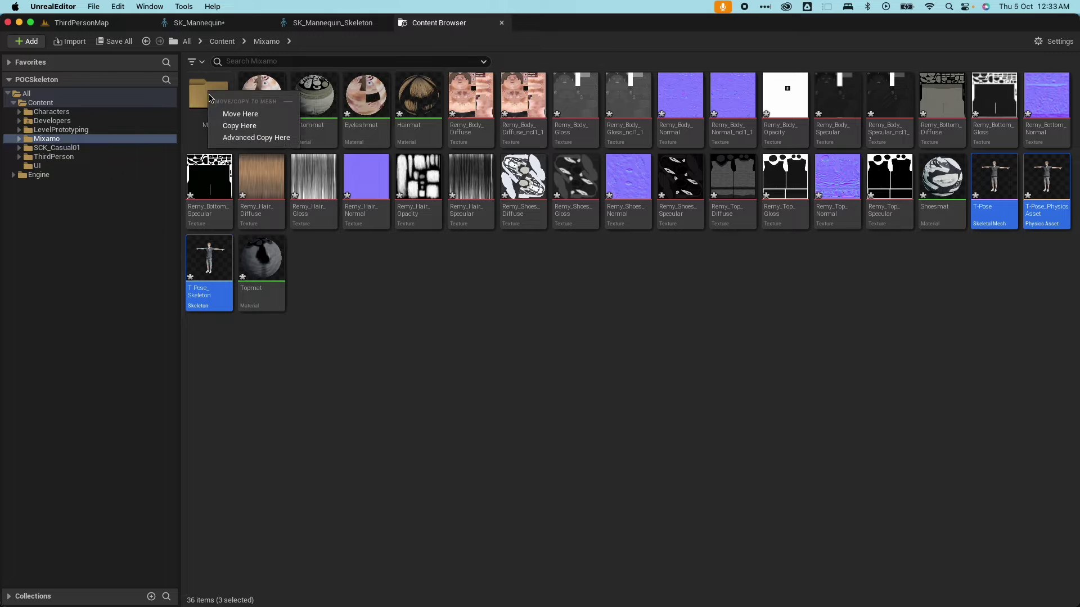
{"action": "left_click", "coordinate": [232, 112]}
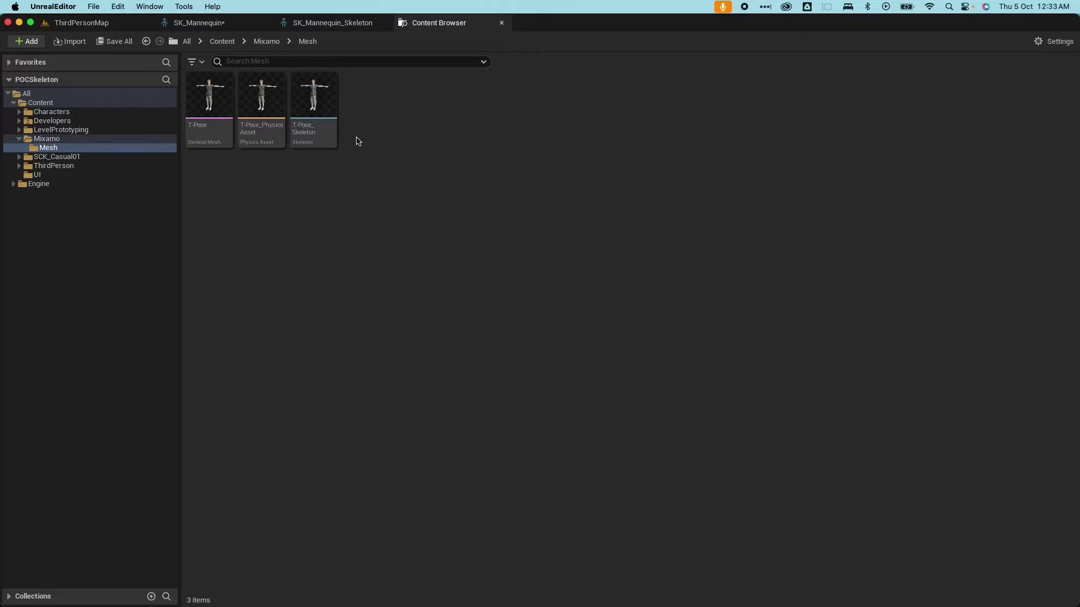
{"action": "double_click", "coordinate": [314, 95]}
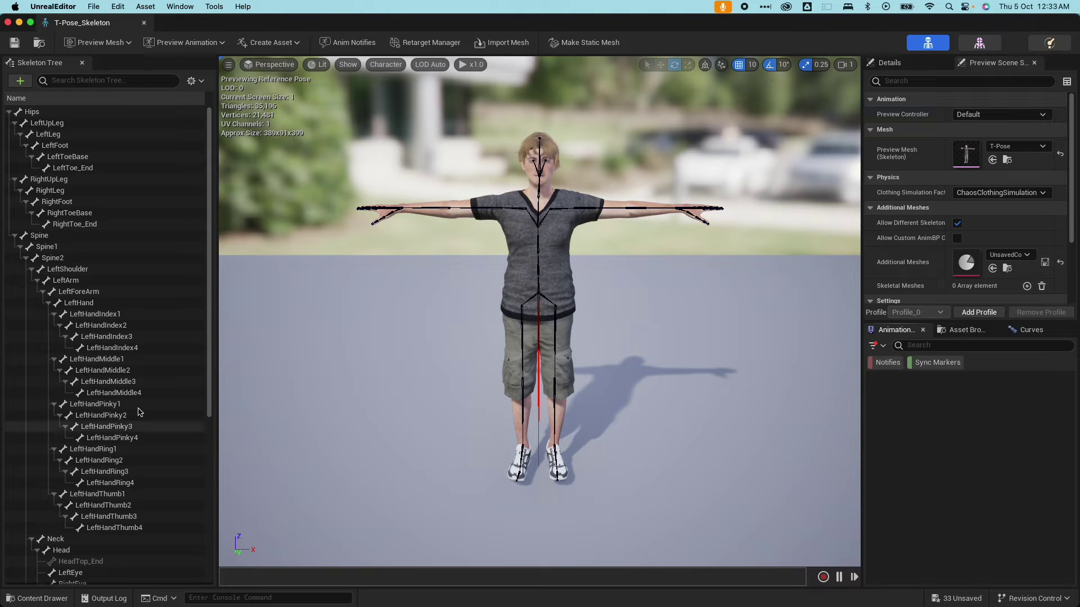
{"action": "left_click", "coordinate": [31, 112]}
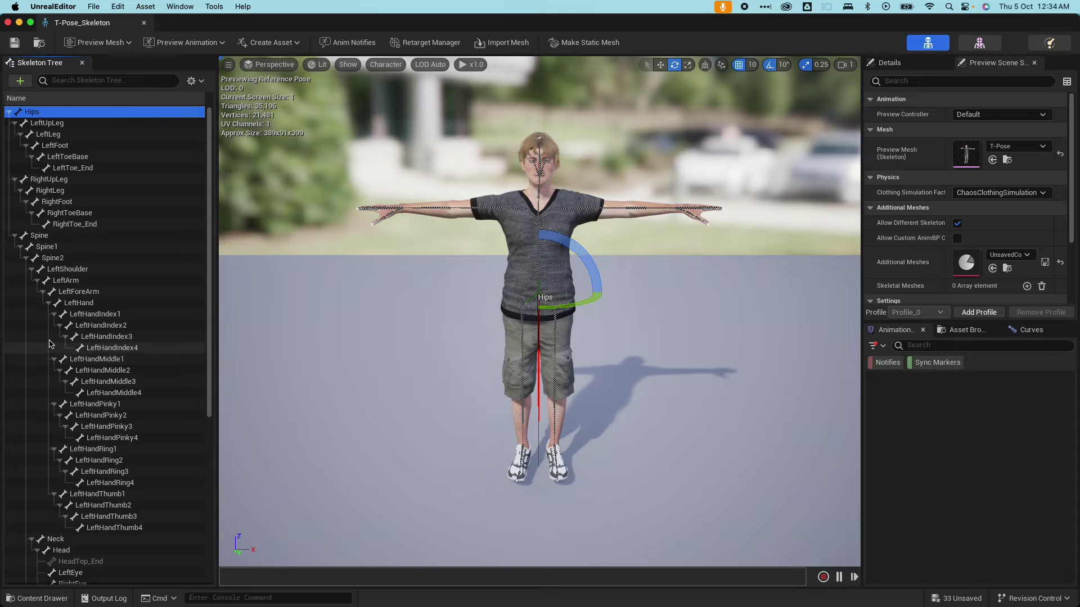
{"action": "scroll", "coordinate": [95, 350], "scroll_direction": "down", "scroll_amount": 5}
{"action": "scroll", "coordinate": [95, 349], "scroll_direction": "down", "scroll_amount": 3}
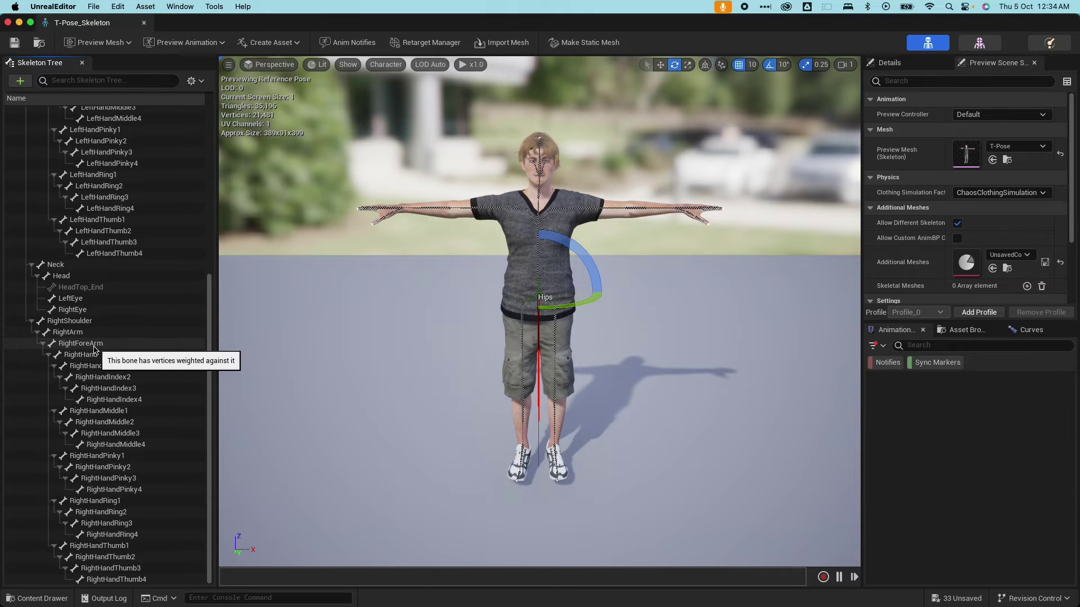
{"action": "scroll", "coordinate": [95, 354], "scroll_direction": "up", "scroll_amount": 8}
{"action": "left_click_drag", "start_coordinate": [98, 24], "coordinate": [557, 22]}
{"action": "left_click", "coordinate": [202, 23]}
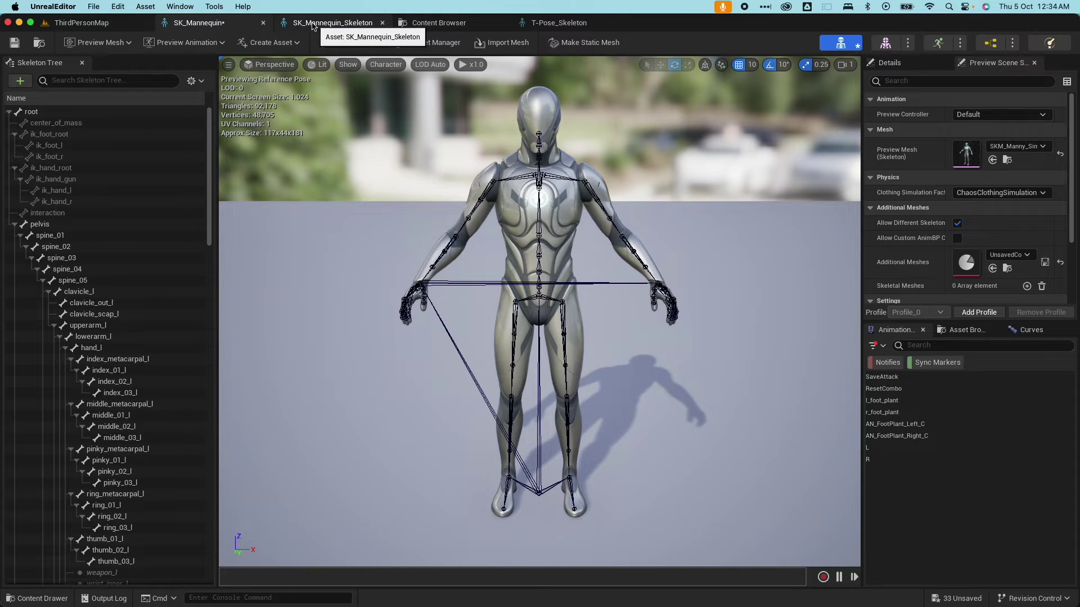
{"action": "left_click", "coordinate": [336, 24]}
{"action": "left_click", "coordinate": [568, 25]}
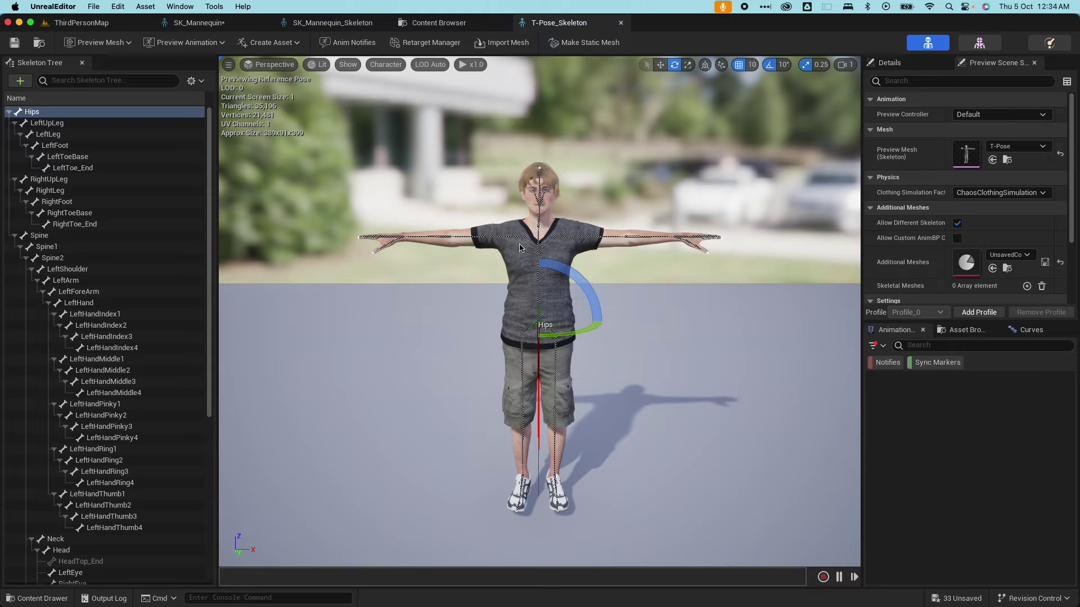
{"action": "left_click", "coordinate": [329, 25]}
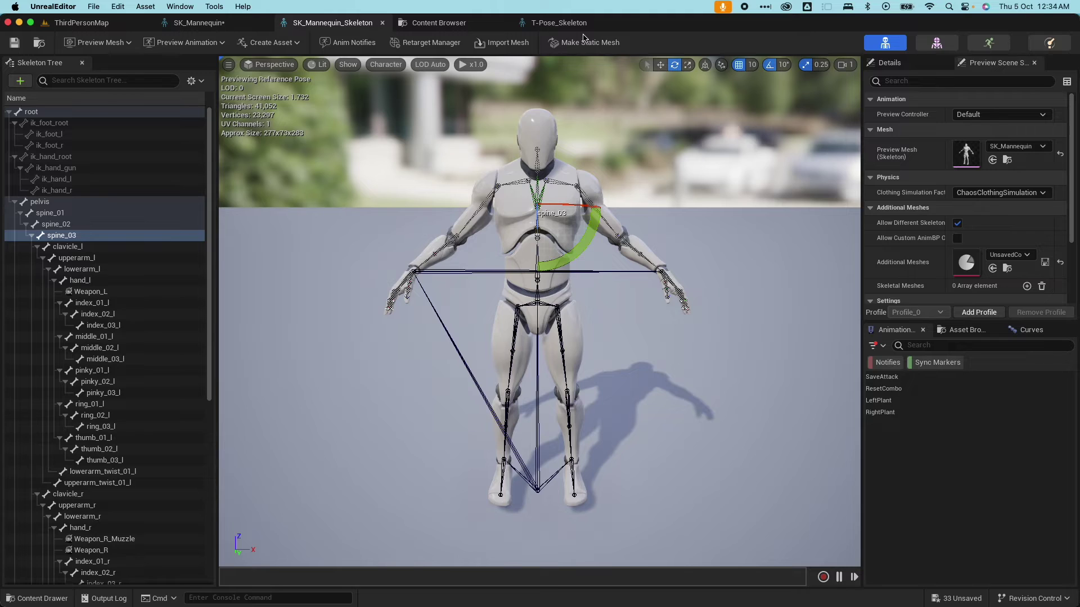
{"action": "left_click", "coordinate": [568, 25]}
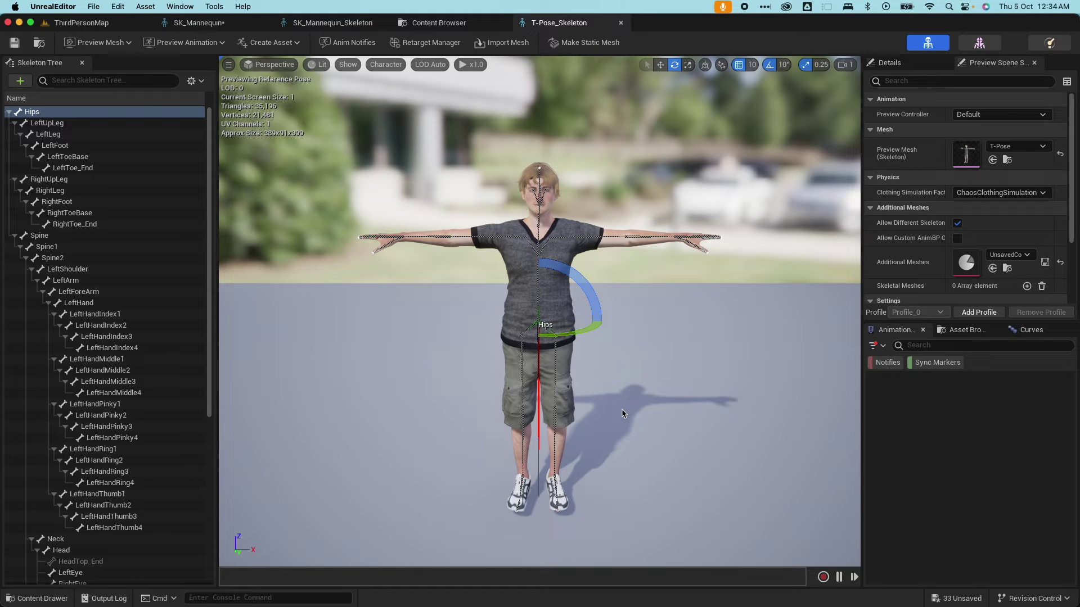
{"action": "left_click", "coordinate": [339, 25]}
{"action": "left_click", "coordinate": [211, 22]}
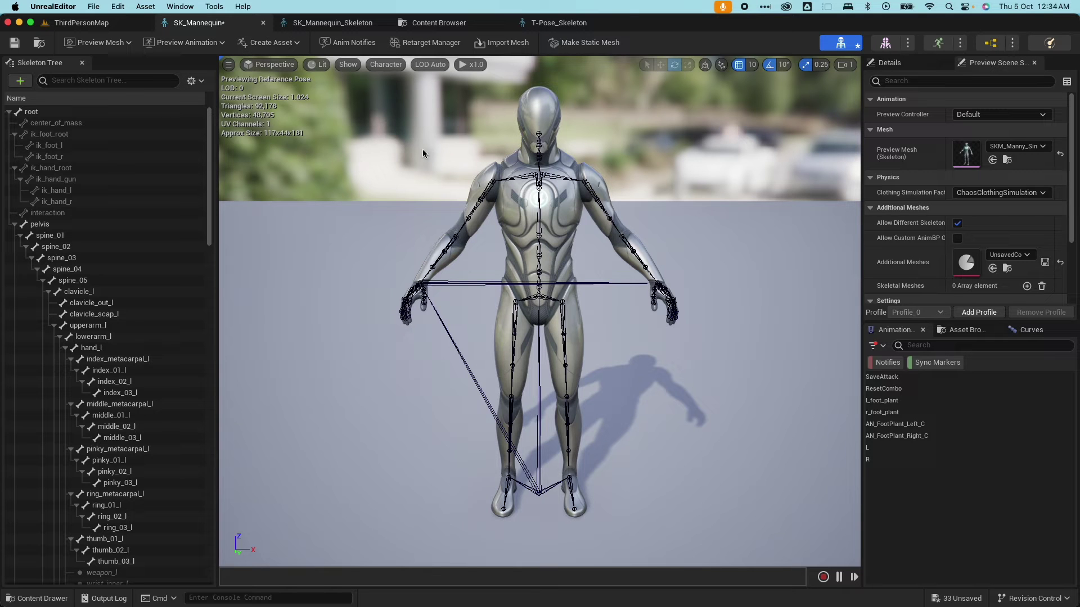
{"action": "left_click", "coordinate": [570, 26]}
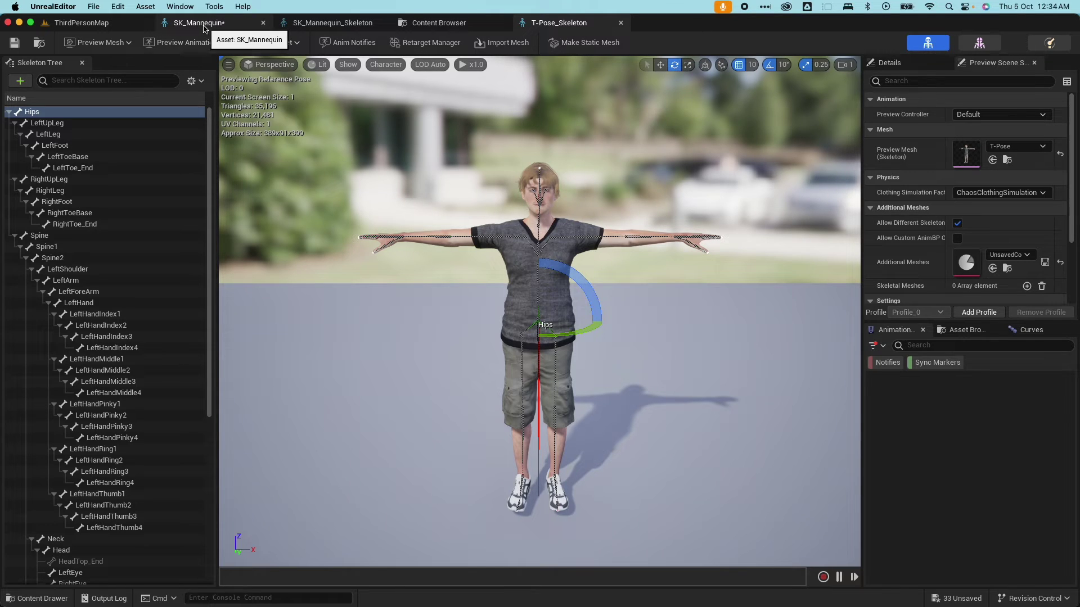
Leave the T-Pose_Skeleton editor and browse to Characters > Mannequins > Meshes.
{"action": "left_click", "coordinate": [620, 22]}
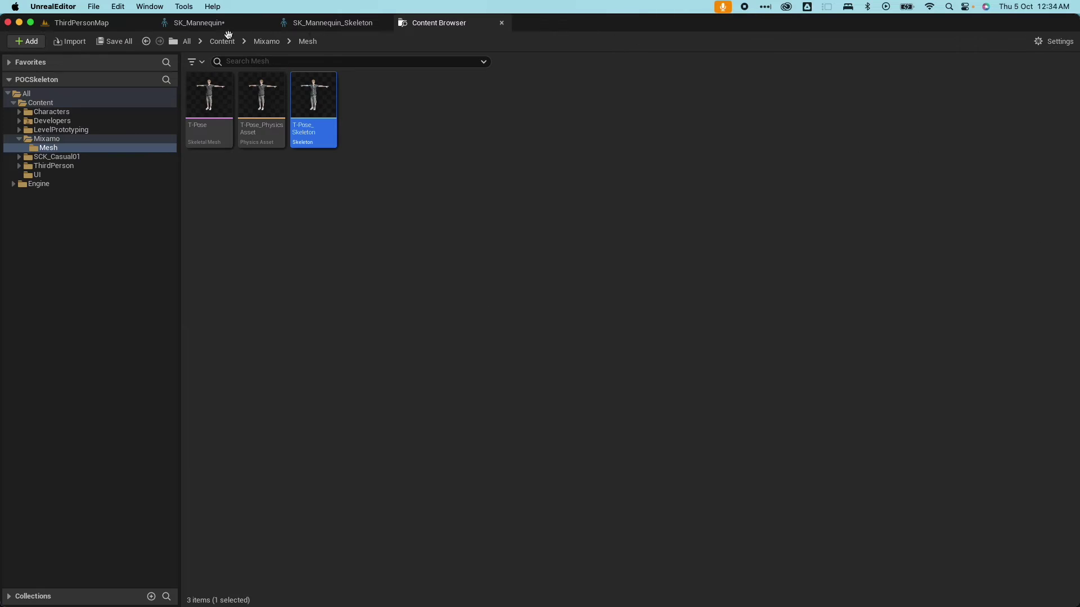
{"action": "left_click", "coordinate": [198, 23]}
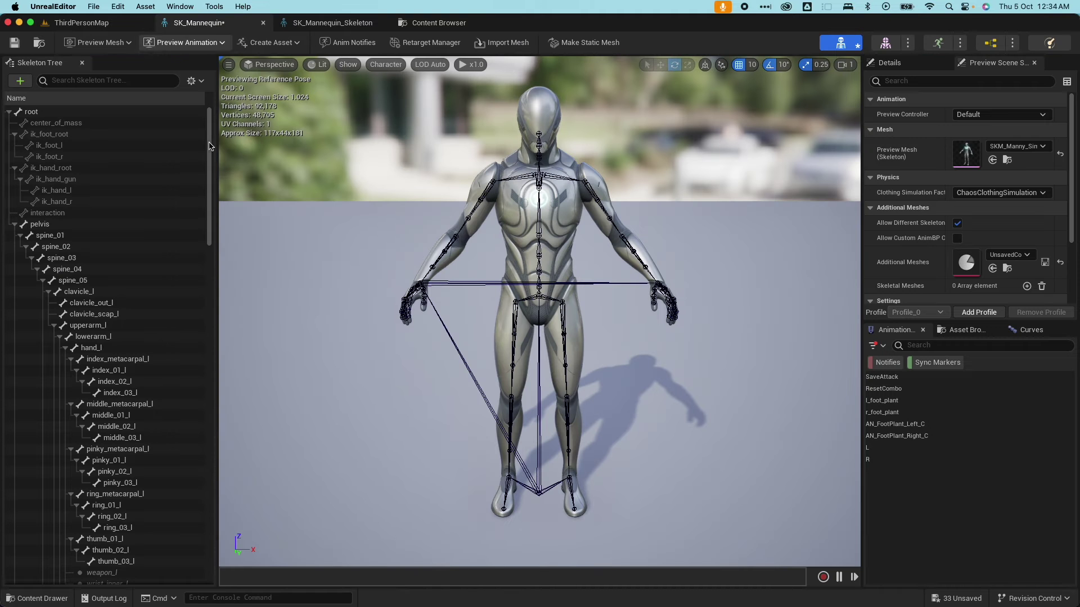
{"action": "left_click", "coordinate": [25, 598]}
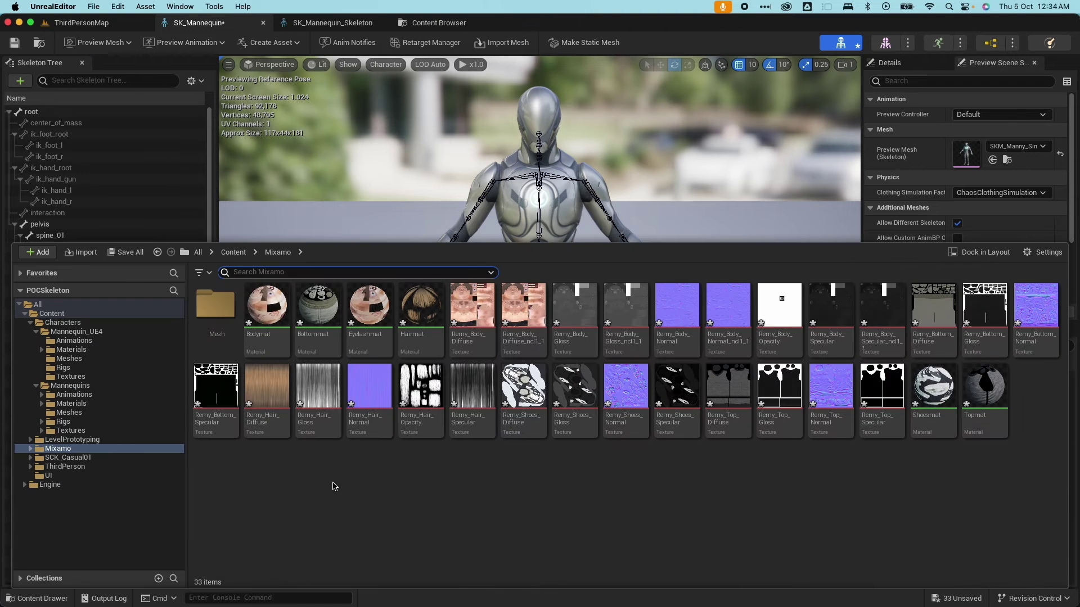
{"action": "left_click", "coordinate": [36, 386]}
{"action": "left_click", "coordinate": [62, 395]}
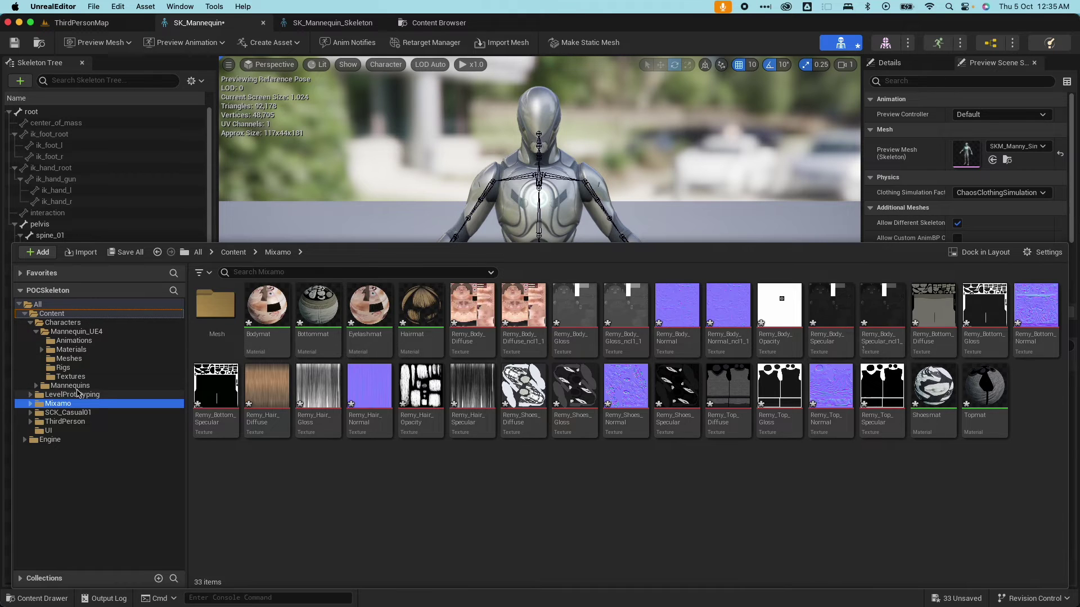
{"action": "left_click", "coordinate": [36, 332]}
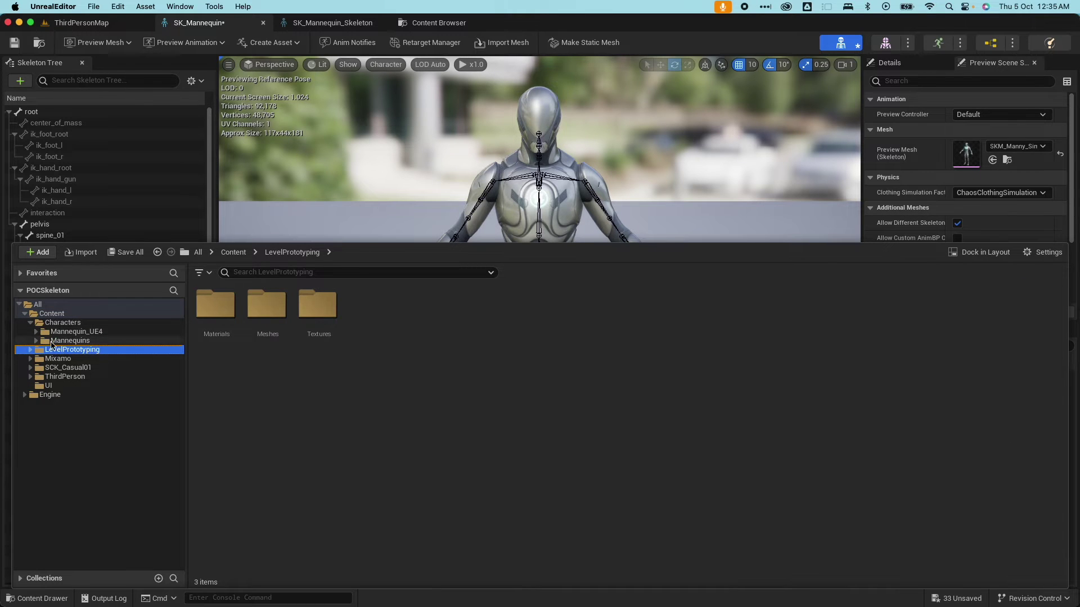
{"action": "left_click", "coordinate": [47, 341]}
{"action": "left_click", "coordinate": [36, 340]}
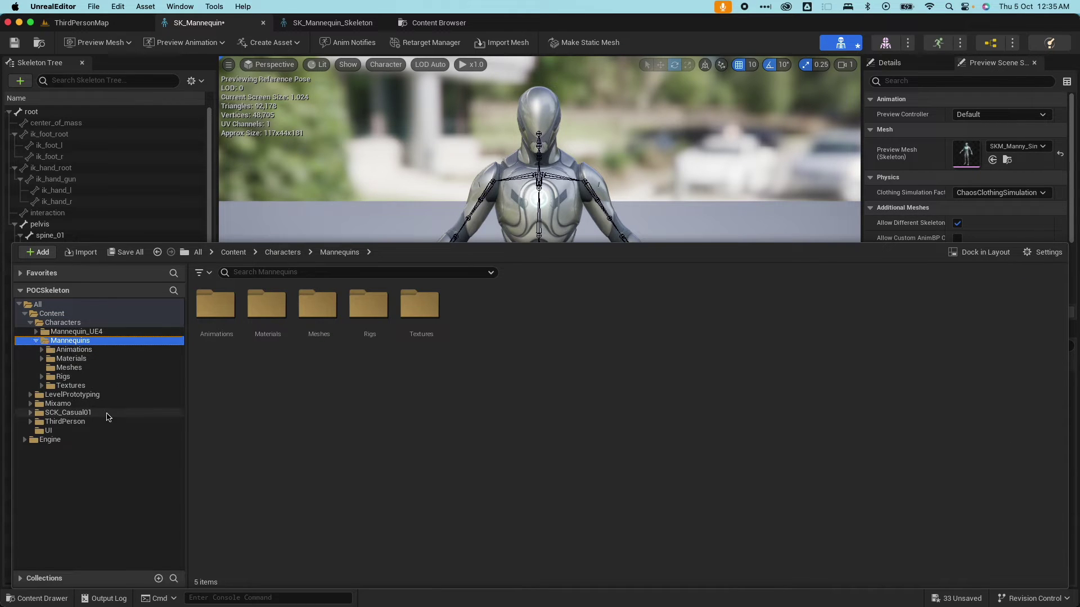
{"action": "left_click", "coordinate": [67, 368]}
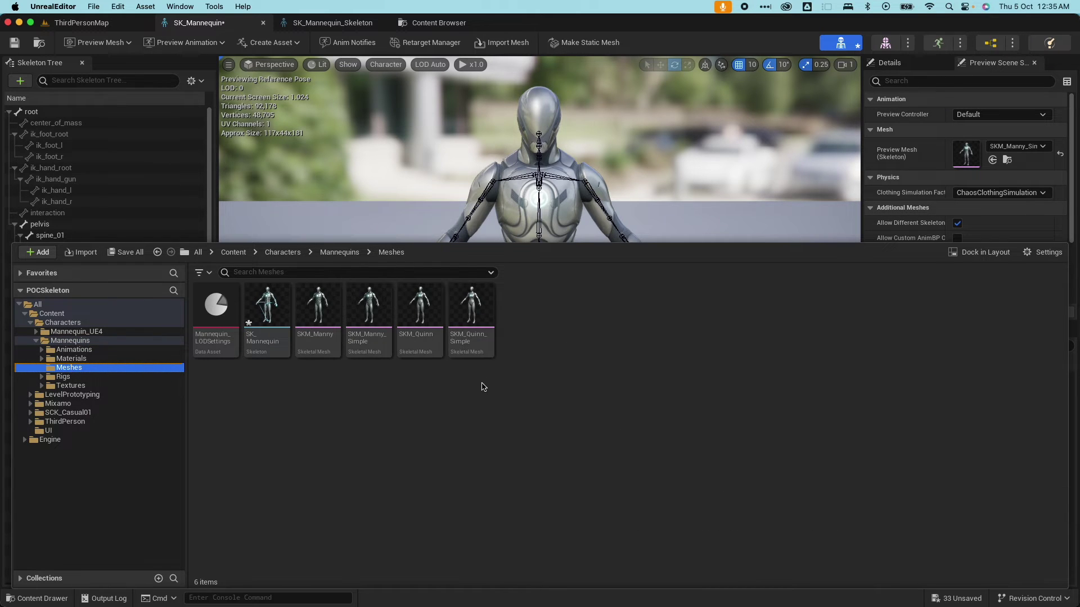
Create SKM_Quinn_Simple_Skeleton from SKM_Quinn_Simple with the default name and open it.
{"action": "right_click", "coordinate": [478, 318]}
{"action": "mouse_move", "coordinate": [576, 275]}
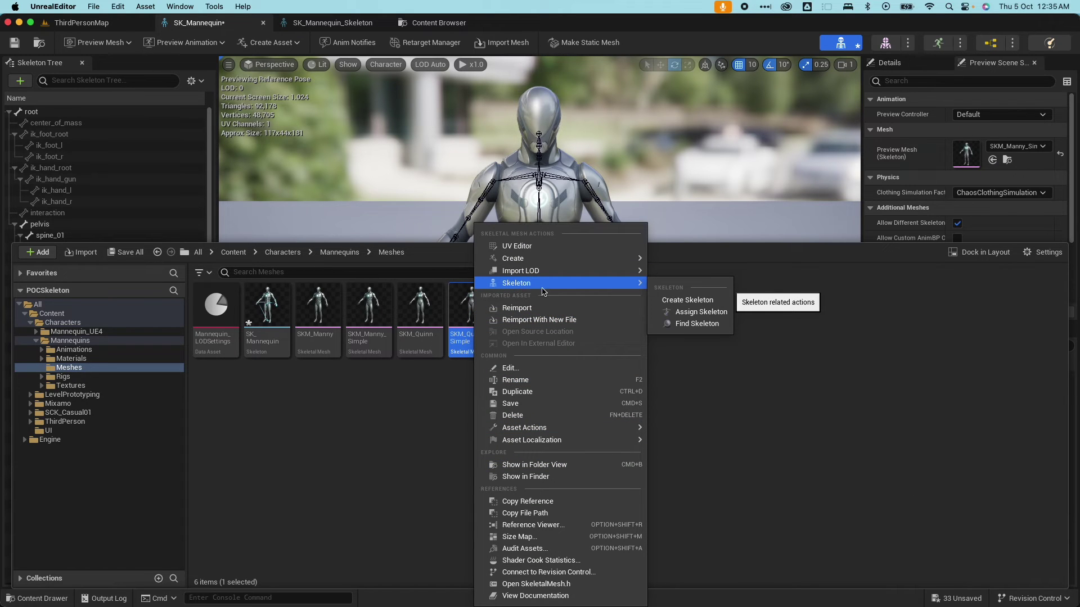
{"action": "left_click", "coordinate": [671, 301]}
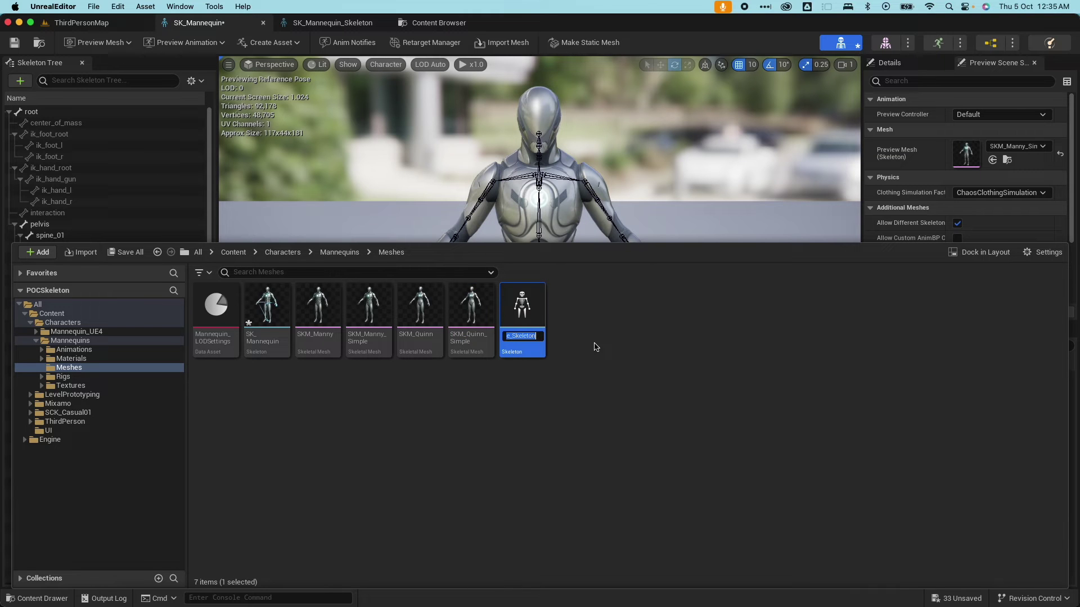
{"action": "key", "text": "Return"}
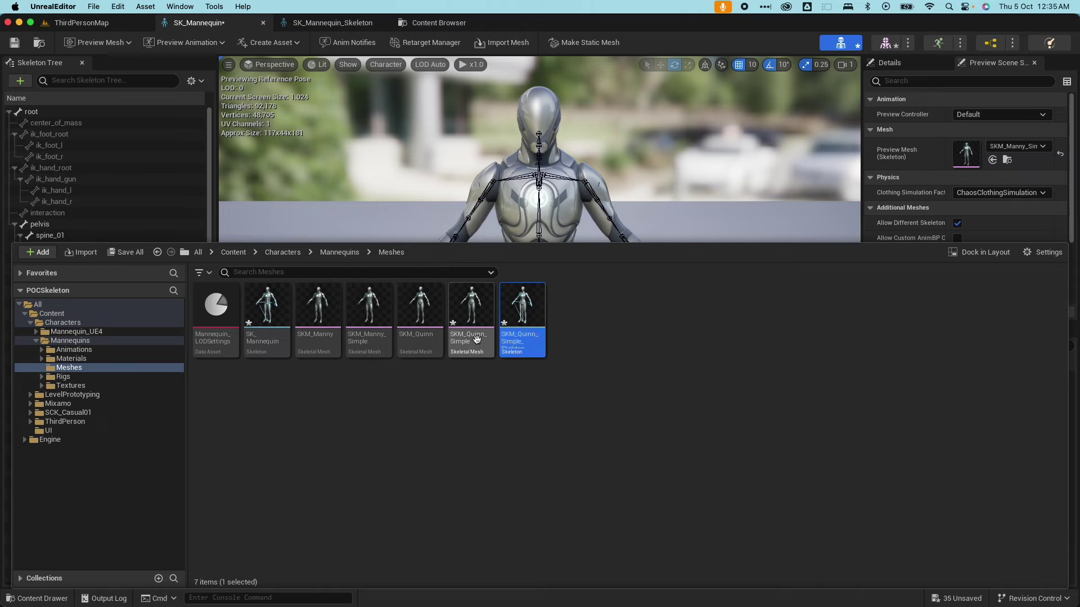
{"action": "mouse_move", "coordinate": [475, 336]}
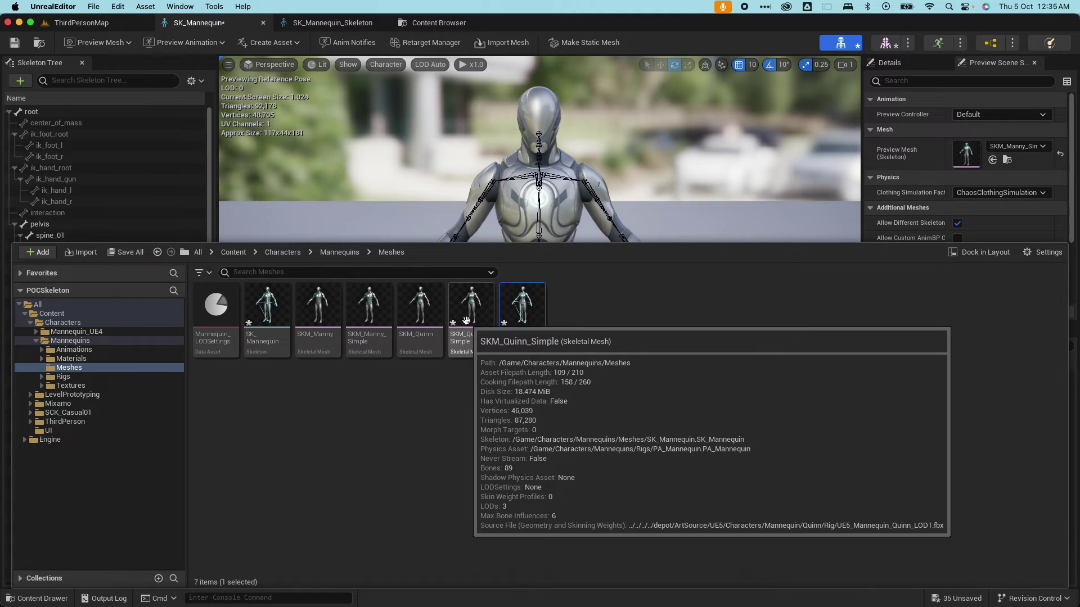
{"action": "mouse_move", "coordinate": [521, 317]}
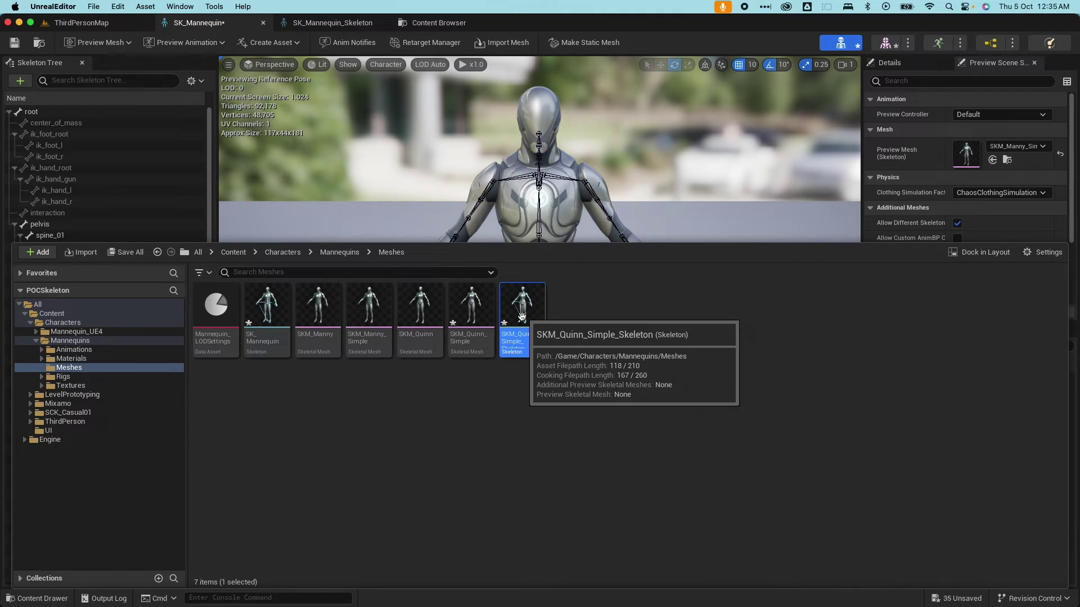
{"action": "double_click", "coordinate": [522, 316]}
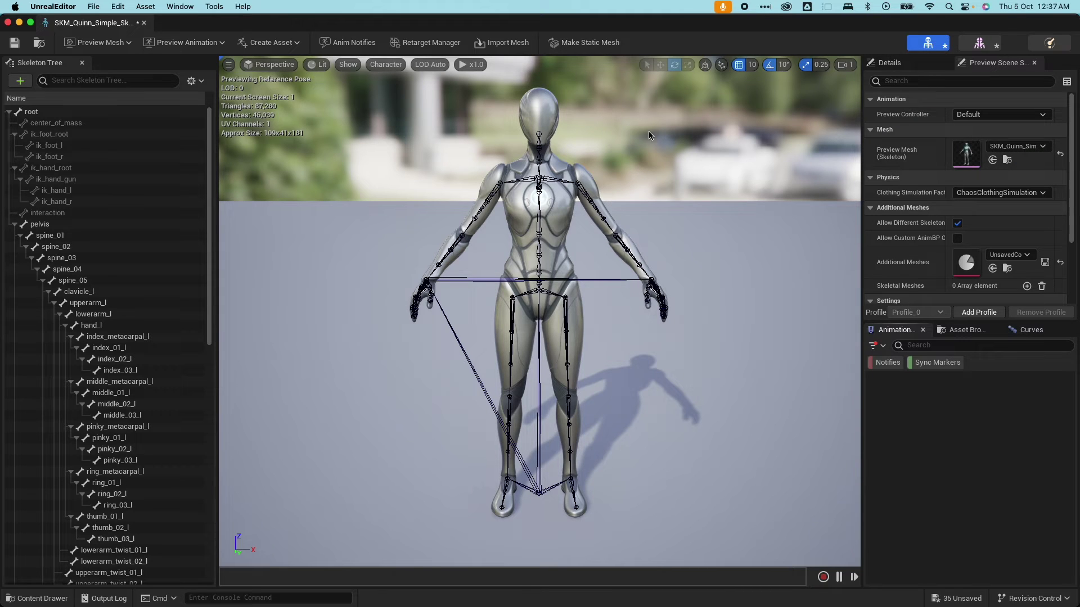
Check the preview mesh choices and float the Quinn mesh editor into its own window.
{"action": "left_click", "coordinate": [1028, 147]}
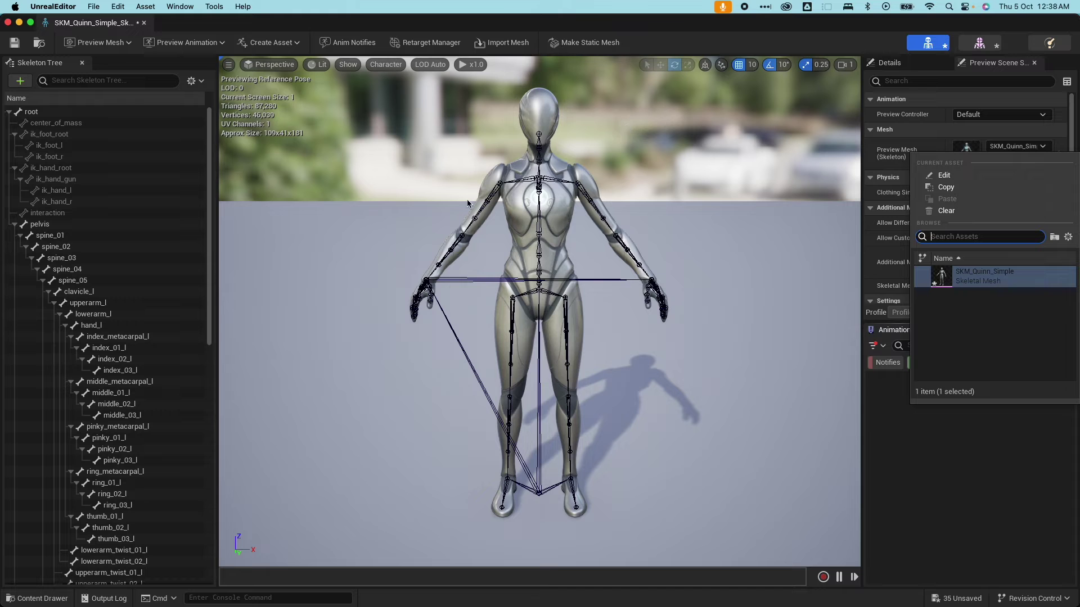
{"action": "left_click_drag", "start_coordinate": [113, 22], "coordinate": [549, 24]}
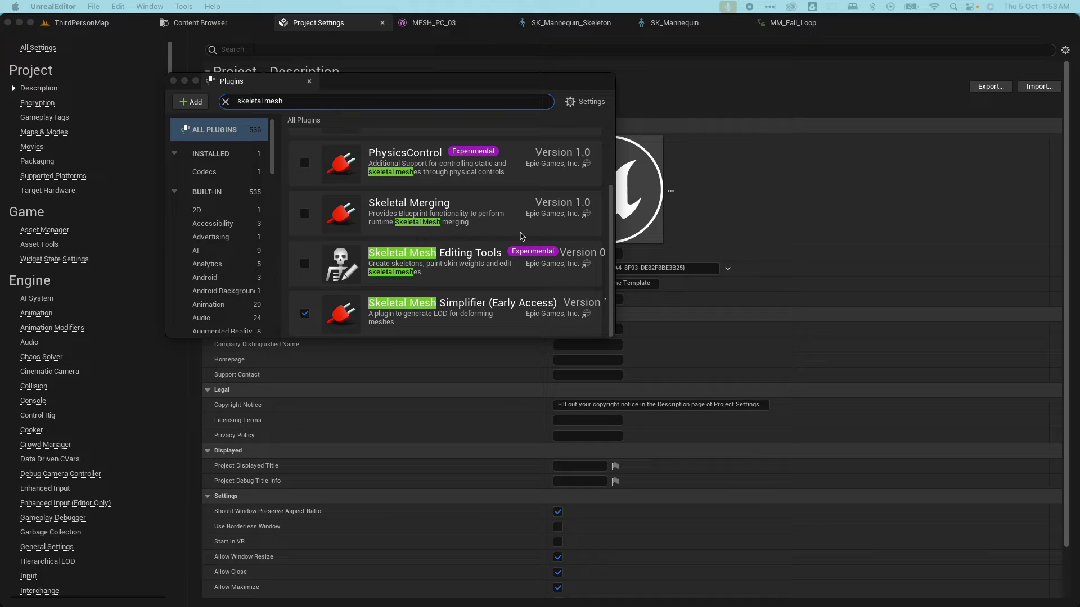
Scroll Safari's Skeletal Editor Usage Guide through the creating, parenting and renaming bones sections.
{"action": "key", "text": "ctrl+Up"}
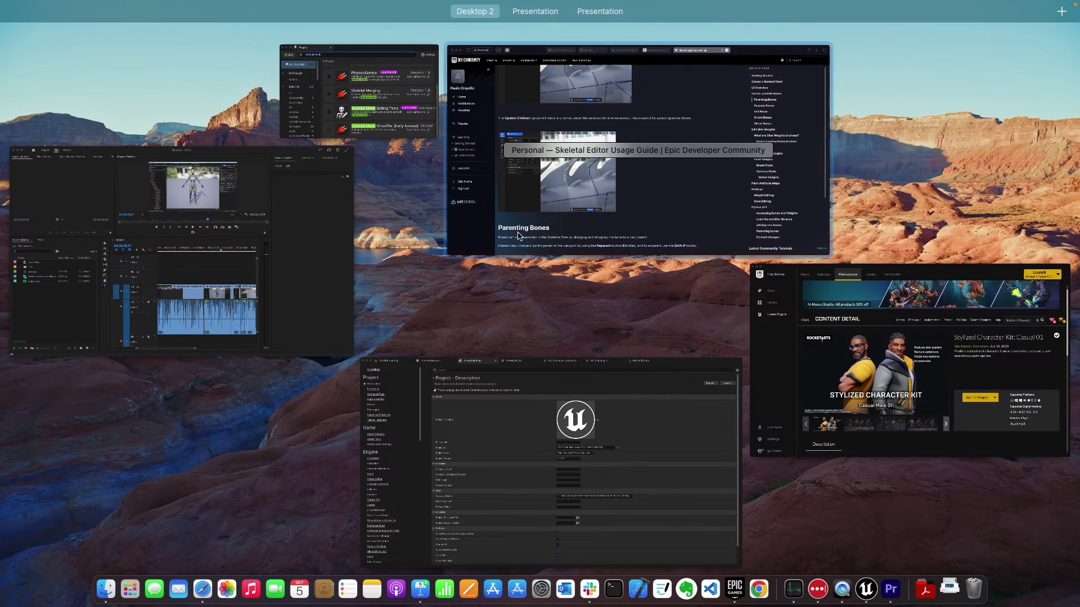
{"action": "left_click", "coordinate": [613, 190]}
{"action": "scroll", "coordinate": [613, 190], "scroll_direction": "up", "scroll_amount": 15}
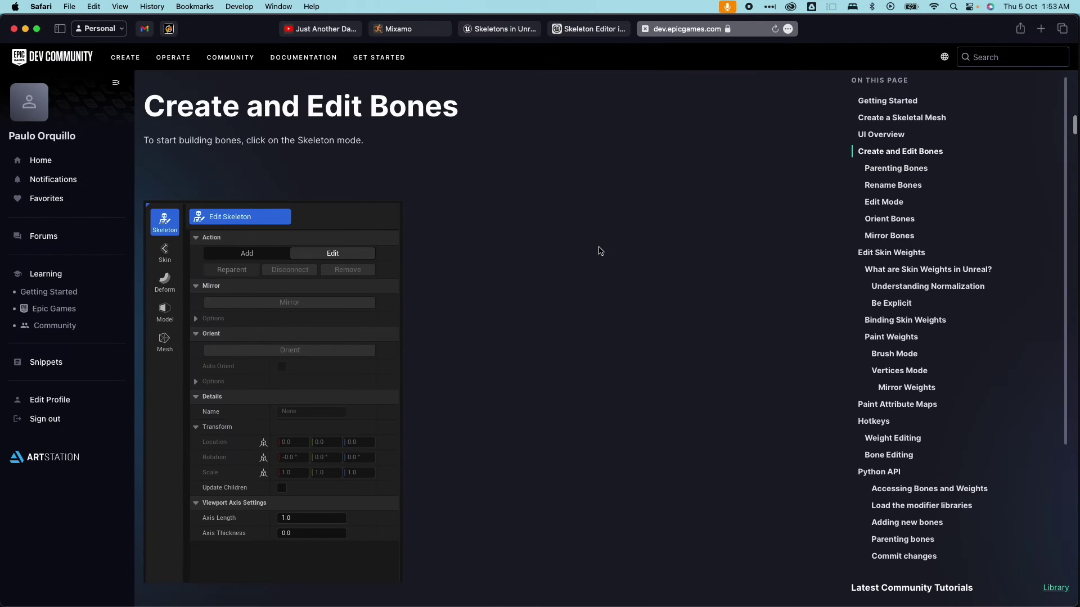
{"action": "scroll", "coordinate": [601, 251], "scroll_direction": "down", "scroll_amount": 6}
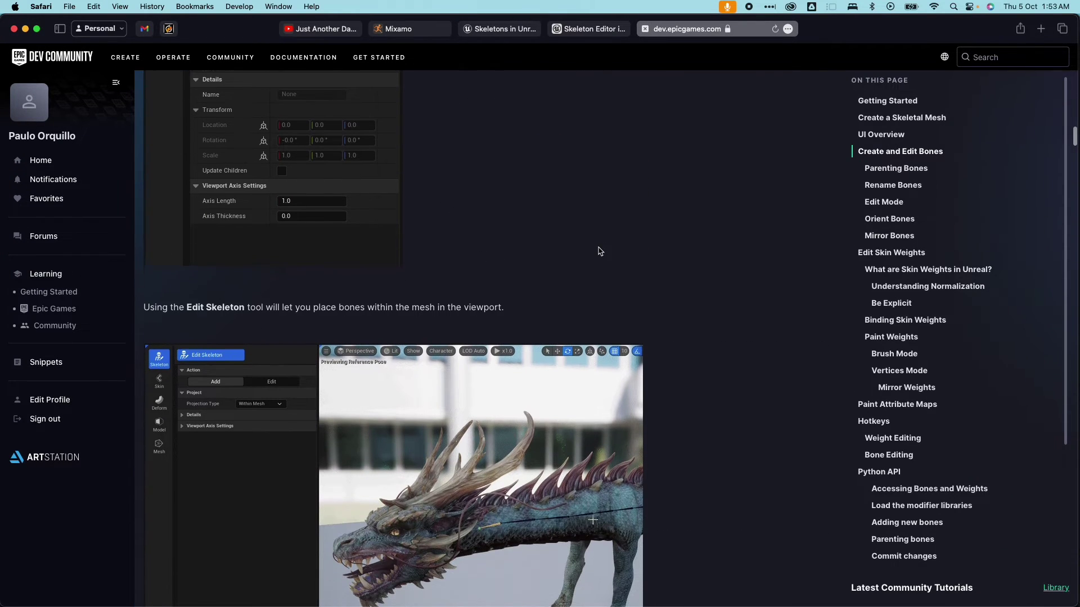
{"action": "scroll", "coordinate": [600, 251], "scroll_direction": "down", "scroll_amount": 7}
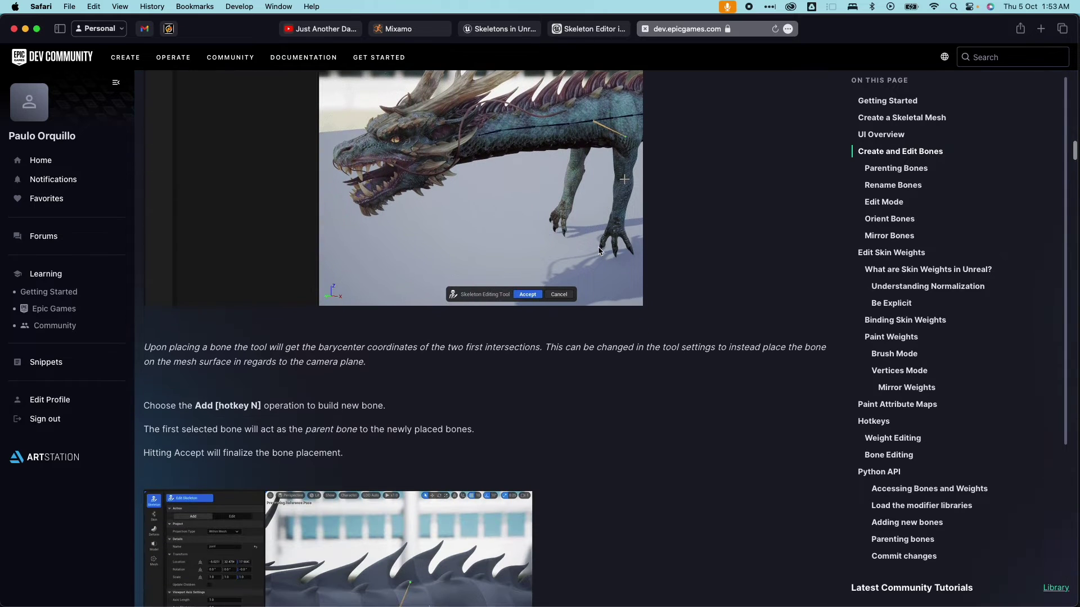
{"action": "scroll", "coordinate": [600, 251], "scroll_direction": "down", "scroll_amount": 10}
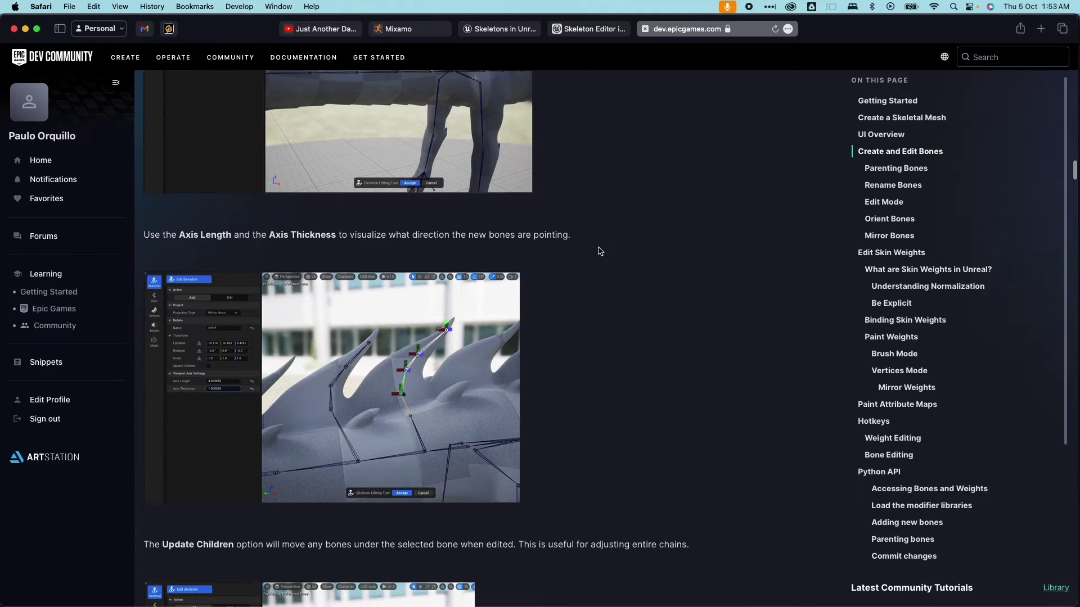
{"action": "scroll", "coordinate": [601, 251], "scroll_direction": "down", "scroll_amount": 7}
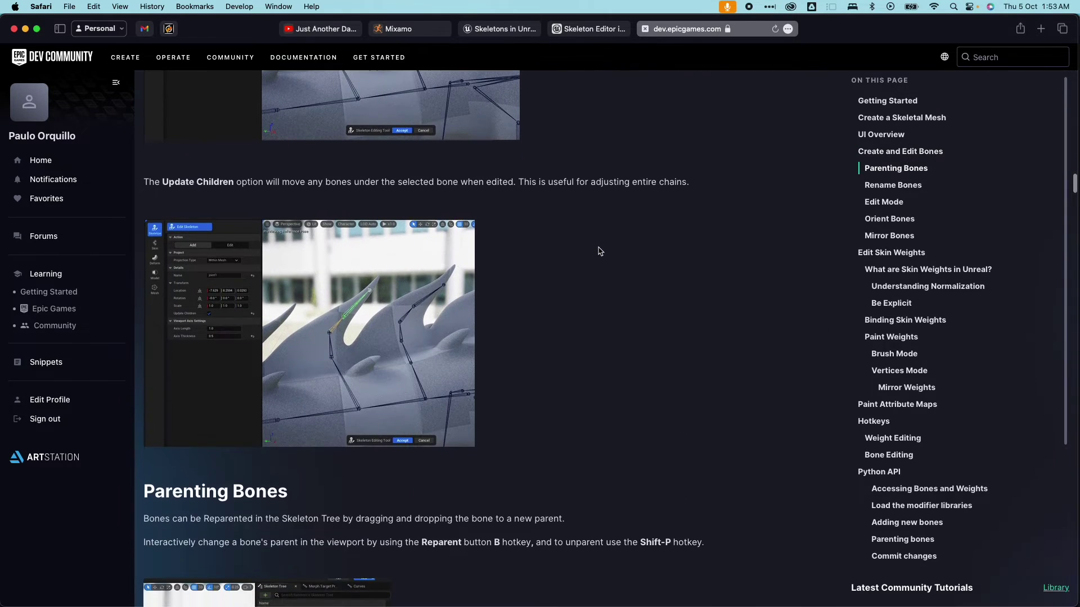
{"action": "scroll", "coordinate": [600, 250], "scroll_direction": "down", "scroll_amount": 9}
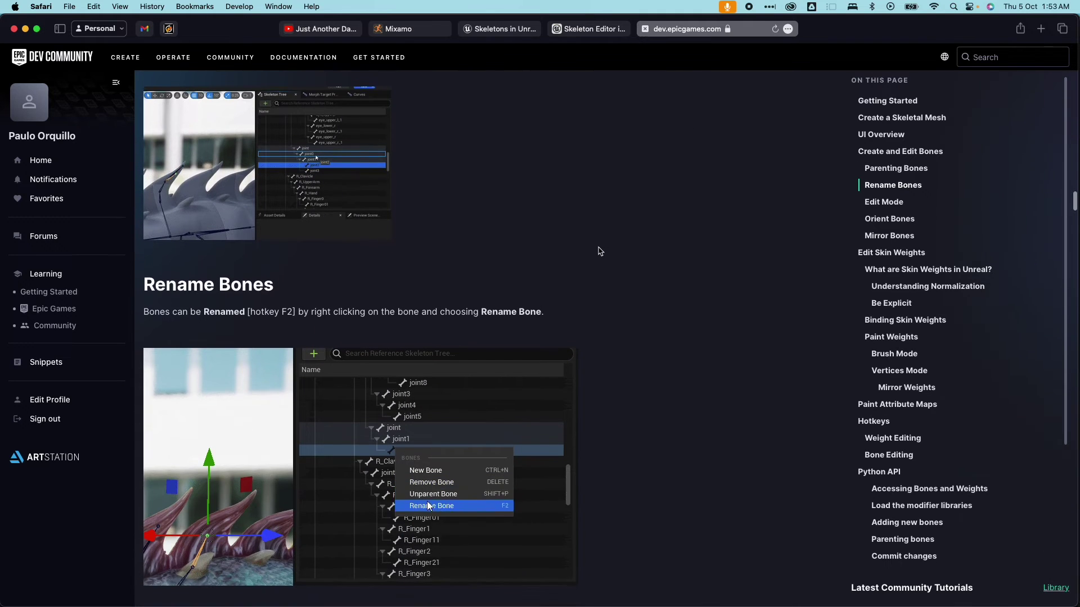
{"action": "scroll", "coordinate": [600, 251], "scroll_direction": "down", "scroll_amount": 5}
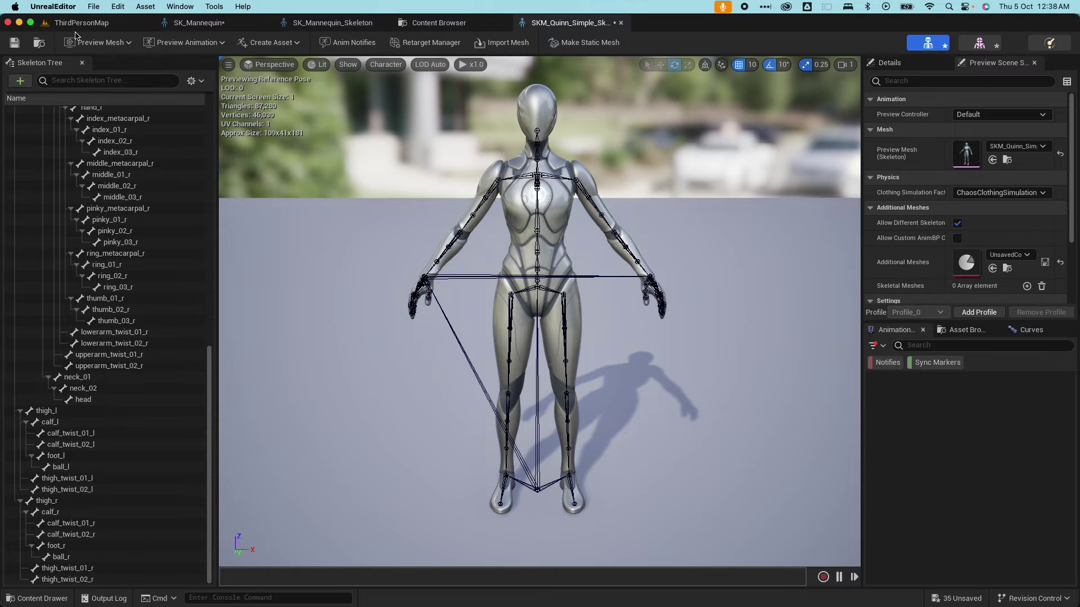
View the Casual 01 kit in Epic Games Launcher, then reopen ThirdPersonMap's Content Drawer.
{"action": "mouse_move", "coordinate": [819, 601]}
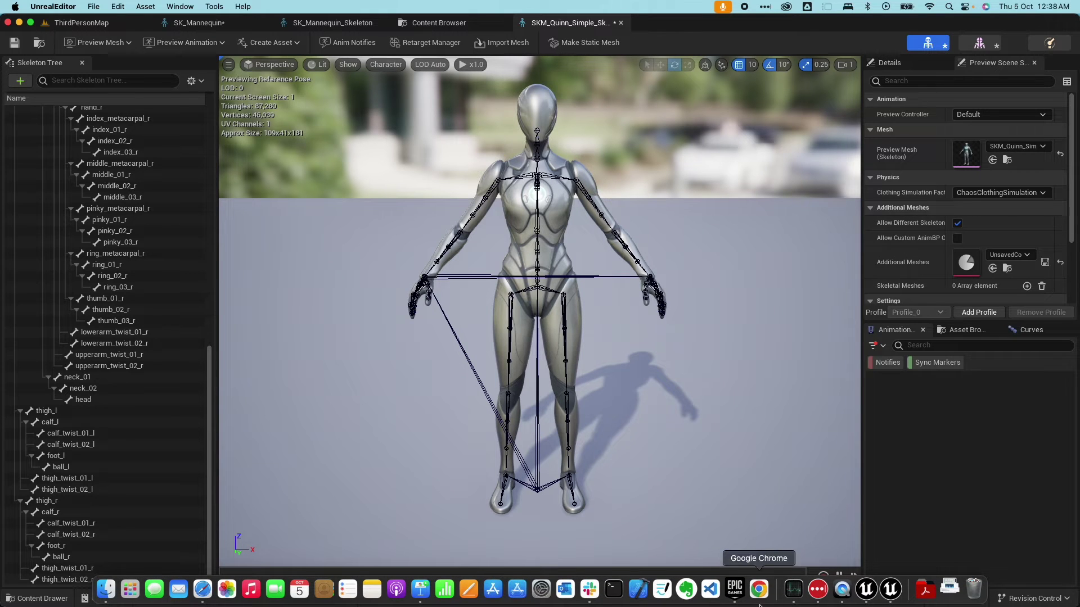
{"action": "left_click", "coordinate": [736, 597]}
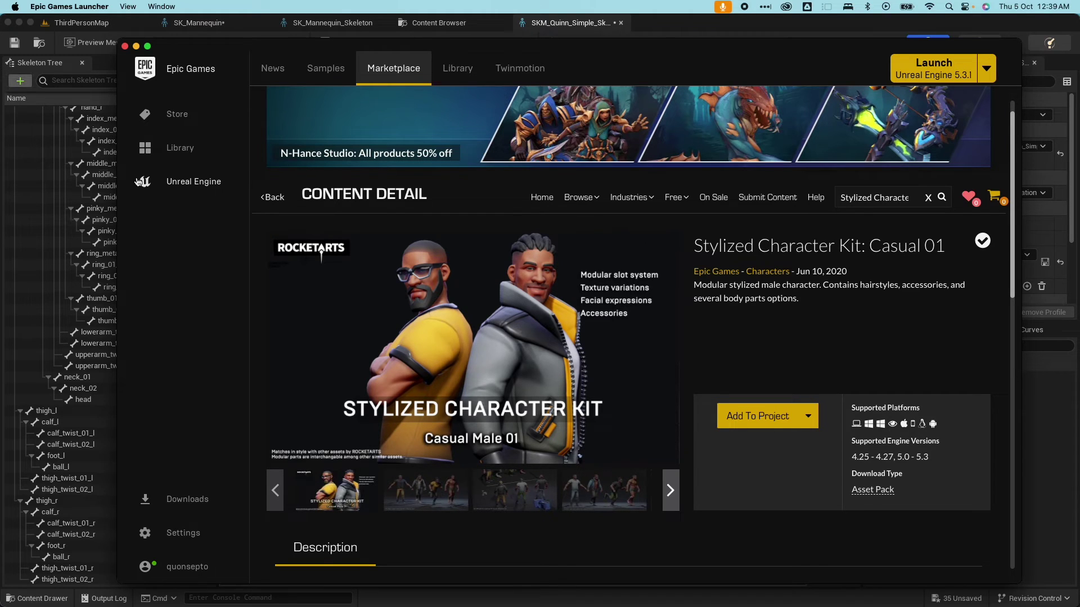
{"action": "left_click", "coordinate": [83, 23]}
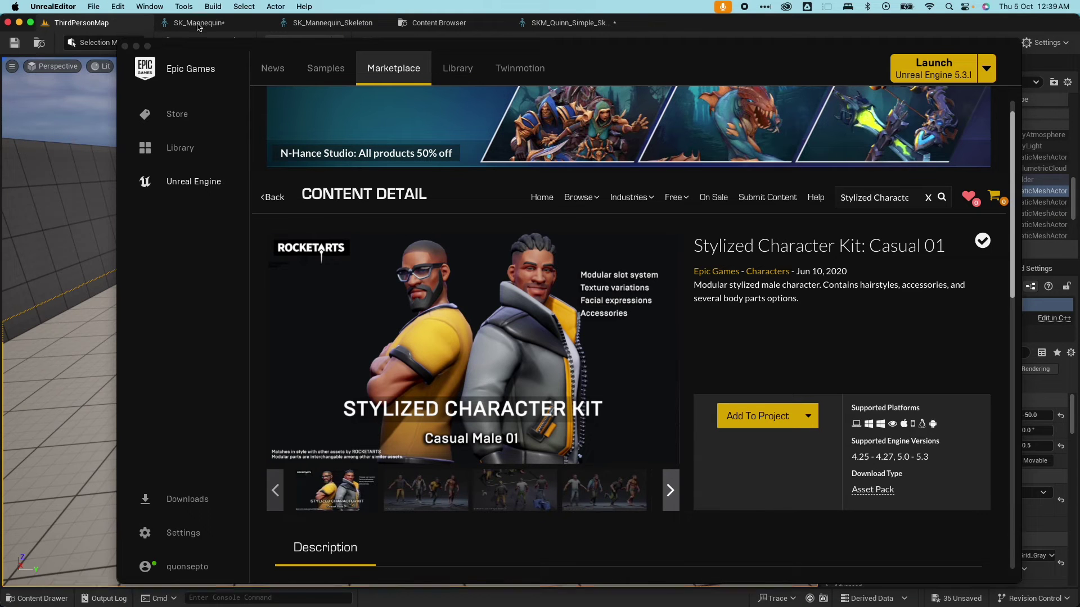
{"action": "left_click", "coordinate": [36, 598]}
Browse to SCK_Casual01 > Models > Premade_Characters and open MESH_PC_03.
{"action": "left_click", "coordinate": [67, 507]}
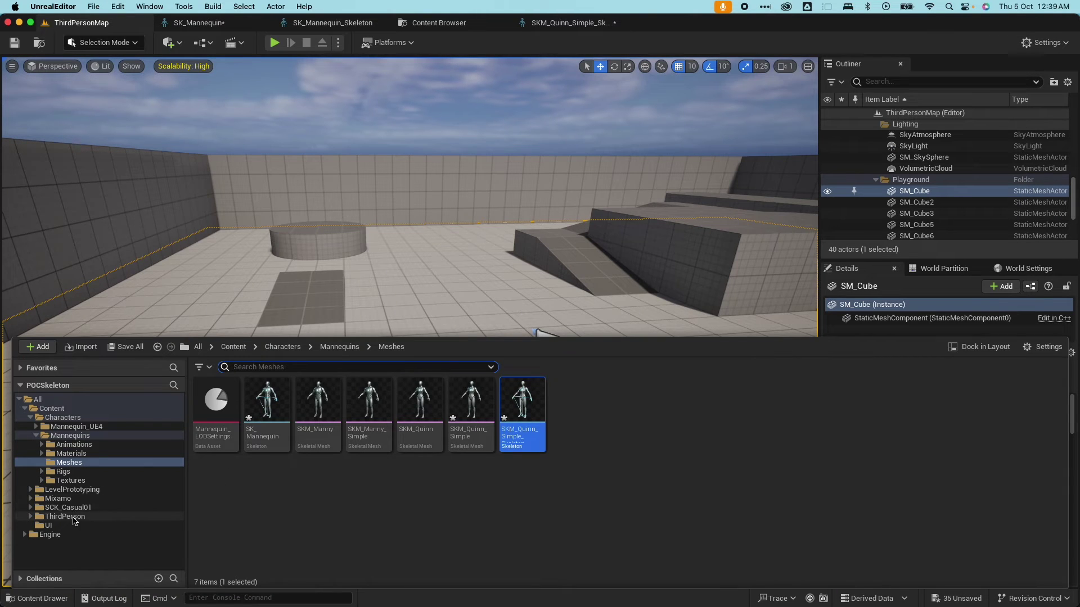
{"action": "left_click", "coordinate": [30, 418]}
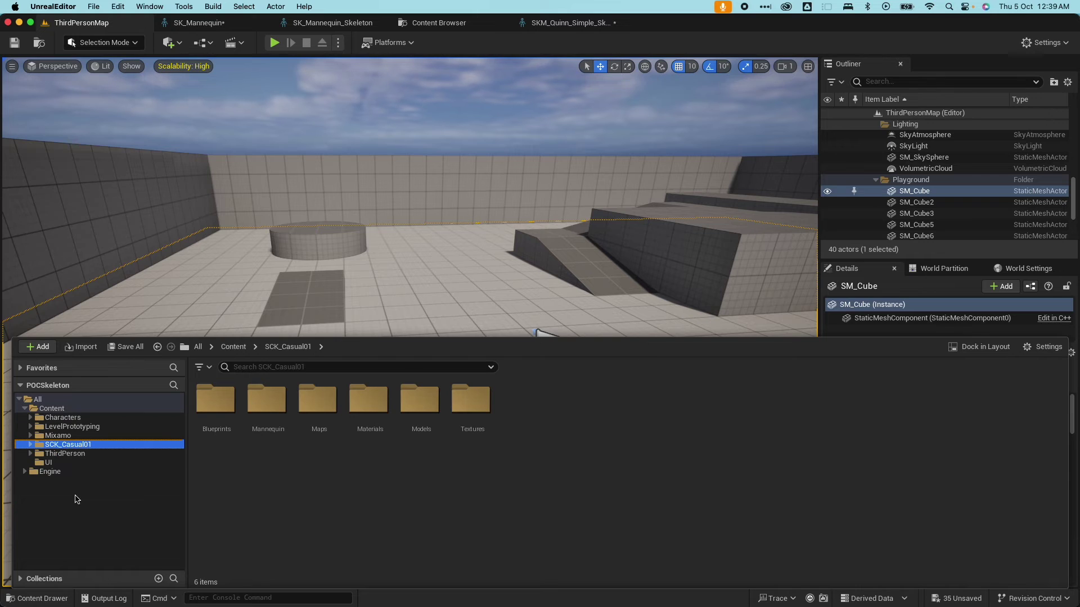
{"action": "left_click", "coordinate": [31, 445]}
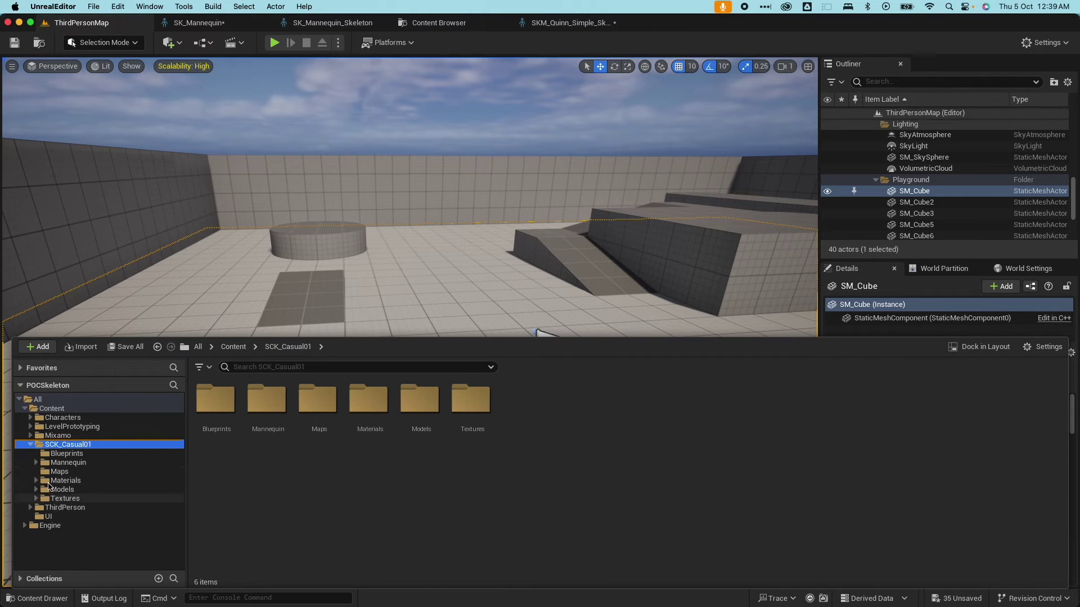
{"action": "left_click", "coordinate": [60, 490]}
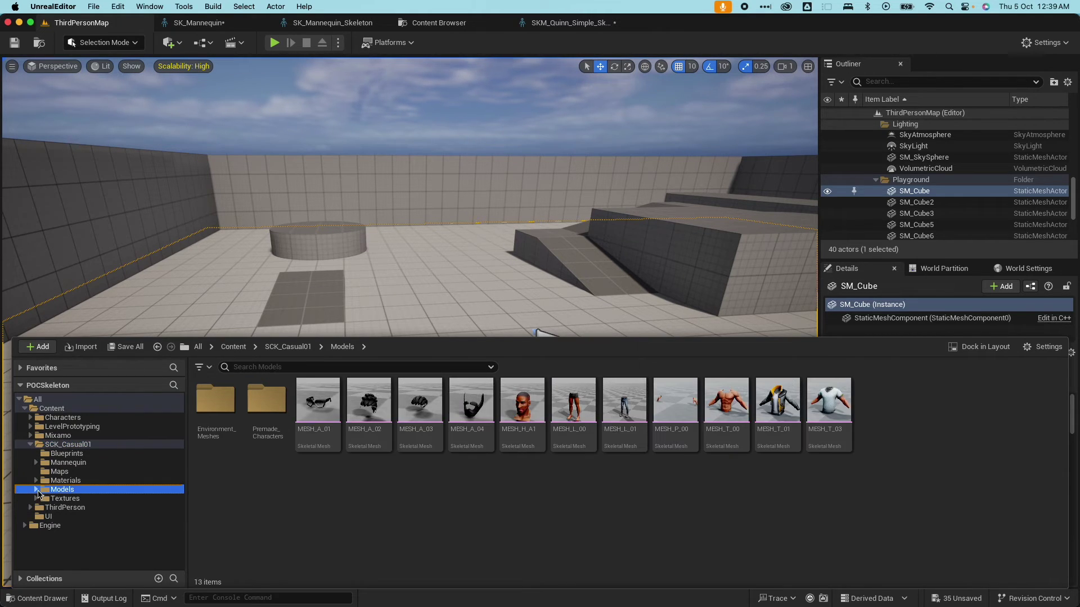
{"action": "left_click", "coordinate": [36, 489]}
{"action": "left_click", "coordinate": [90, 507]}
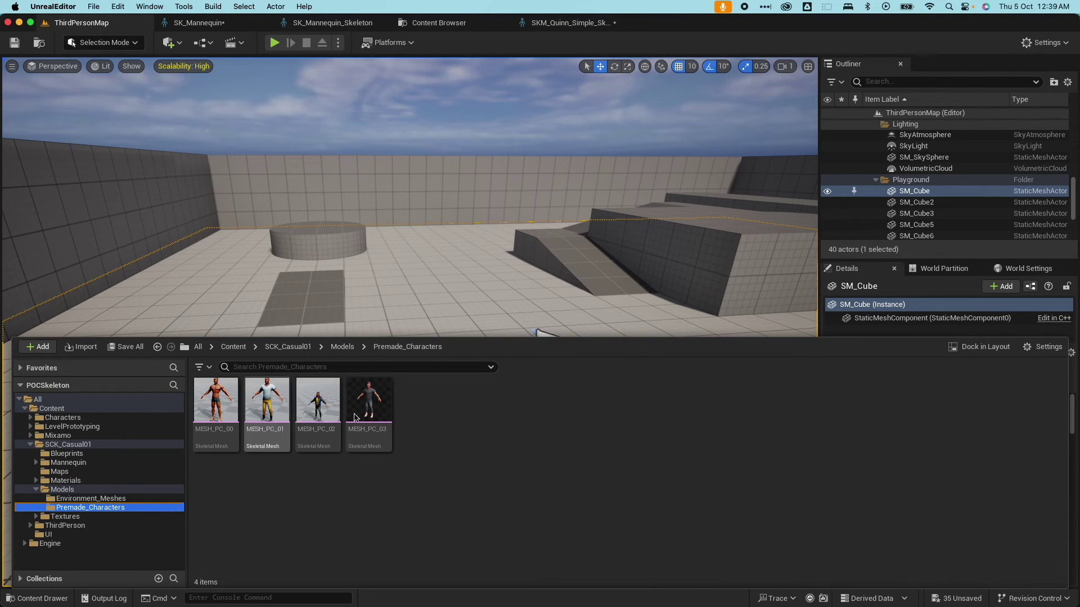
{"action": "left_click", "coordinate": [381, 404]}
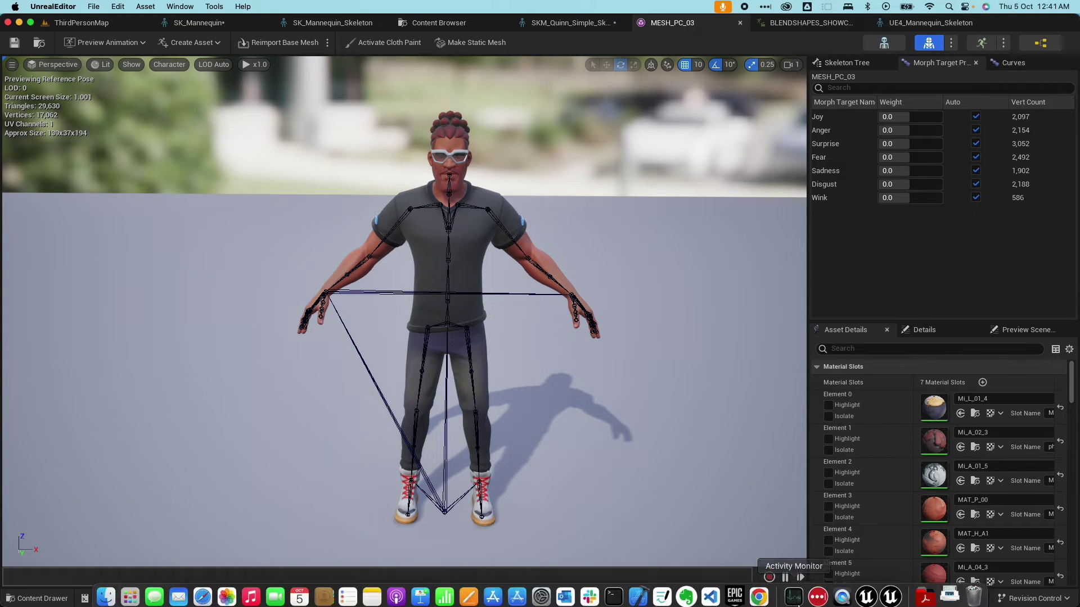
View MESH_PC_03's UE4_Mannequin_Skeleton, then return to the mesh and its Premade_Characters assets.
{"action": "left_click", "coordinate": [883, 43]}
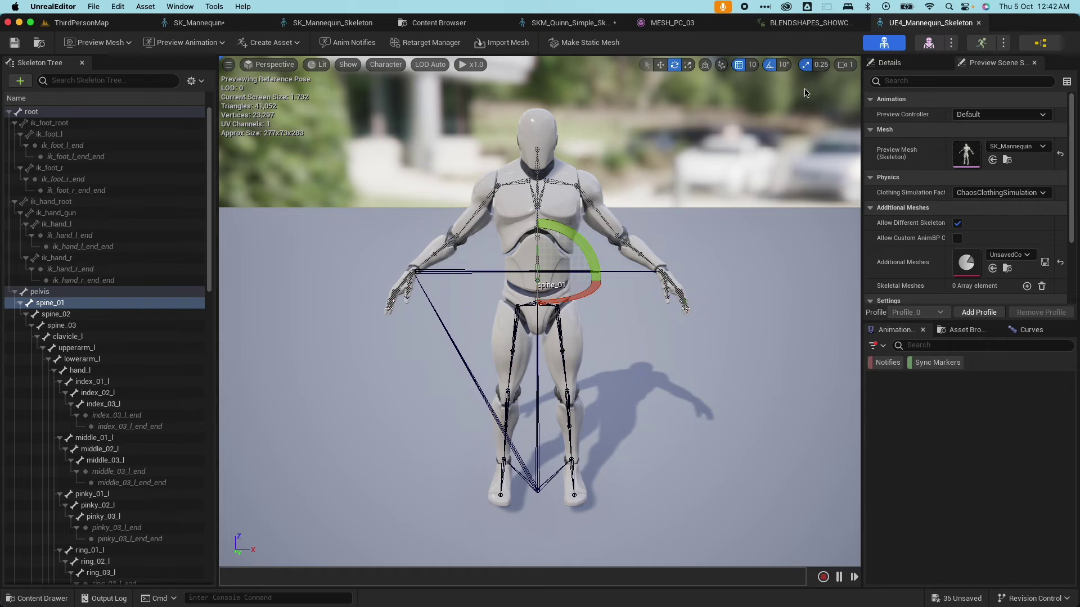
{"action": "left_click", "coordinate": [929, 43]}
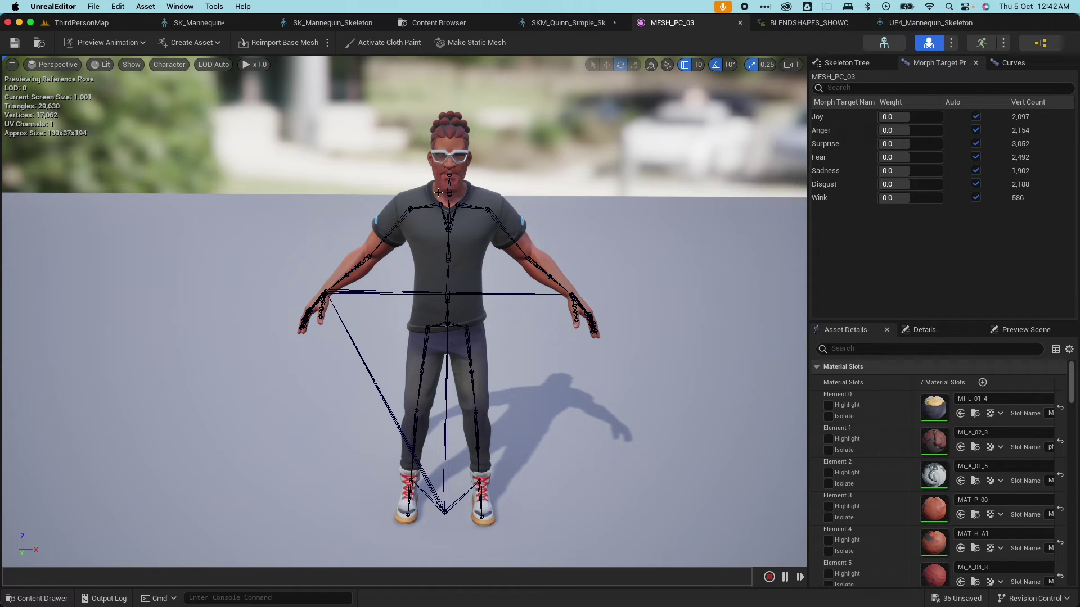
{"action": "left_click", "coordinate": [39, 598]}
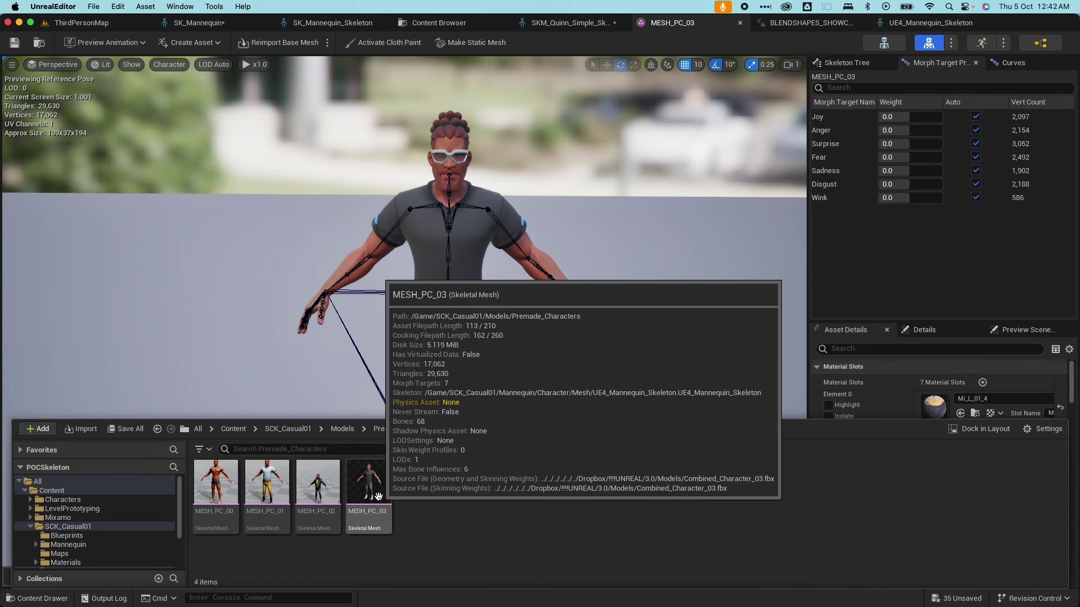
{"action": "right_click", "coordinate": [378, 495]}
Export MESH_PC_03 as MESH_PC_03.FBX to Z Downloads with default FBX options.
{"action": "mouse_move", "coordinate": [490, 316]}
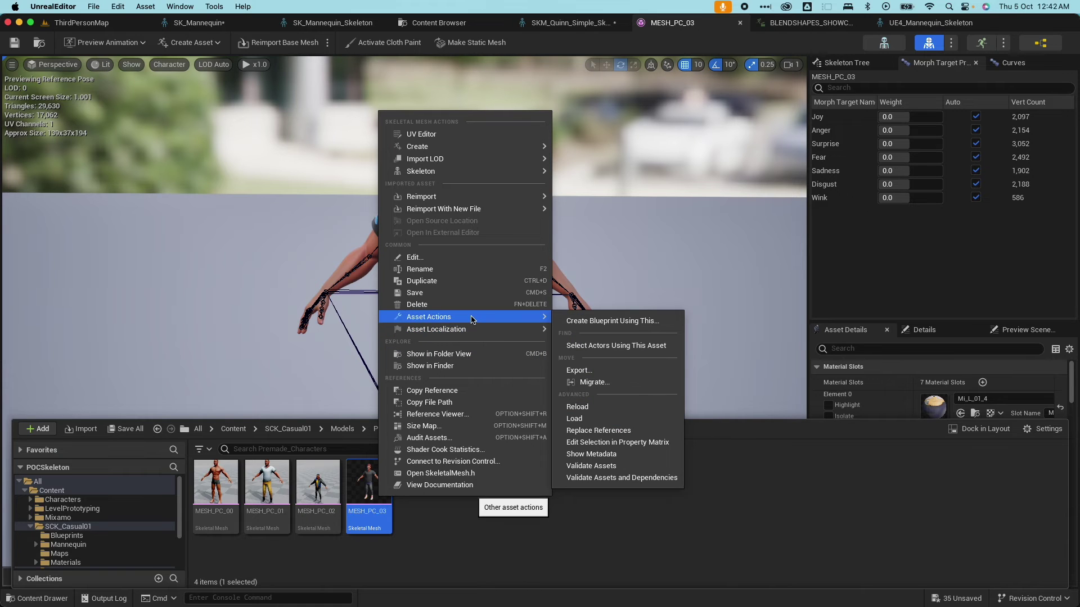
{"action": "left_click", "coordinate": [605, 370]}
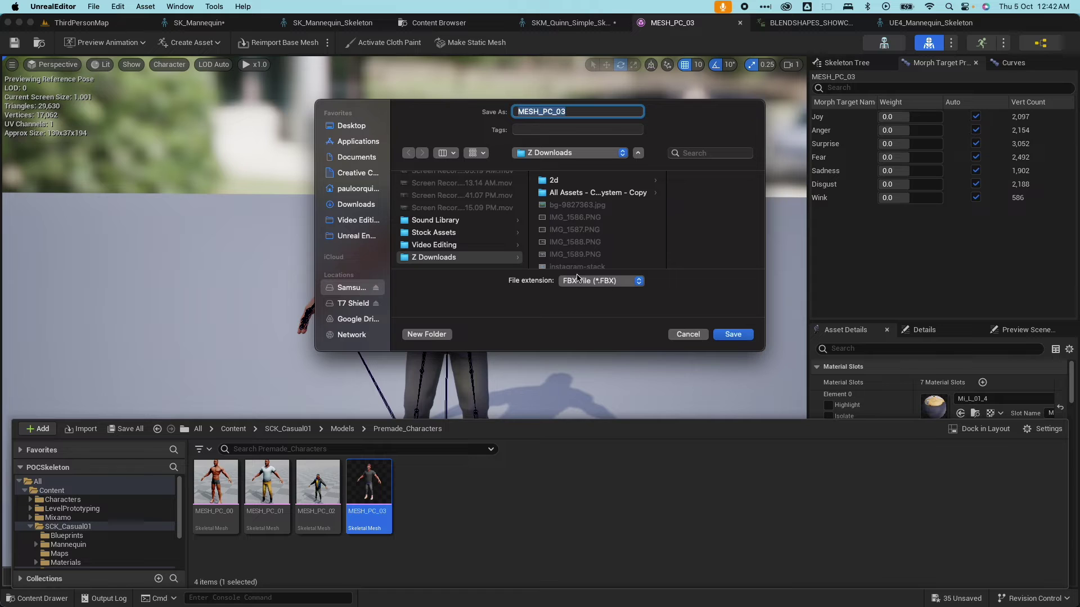
{"action": "left_click", "coordinate": [731, 334]}
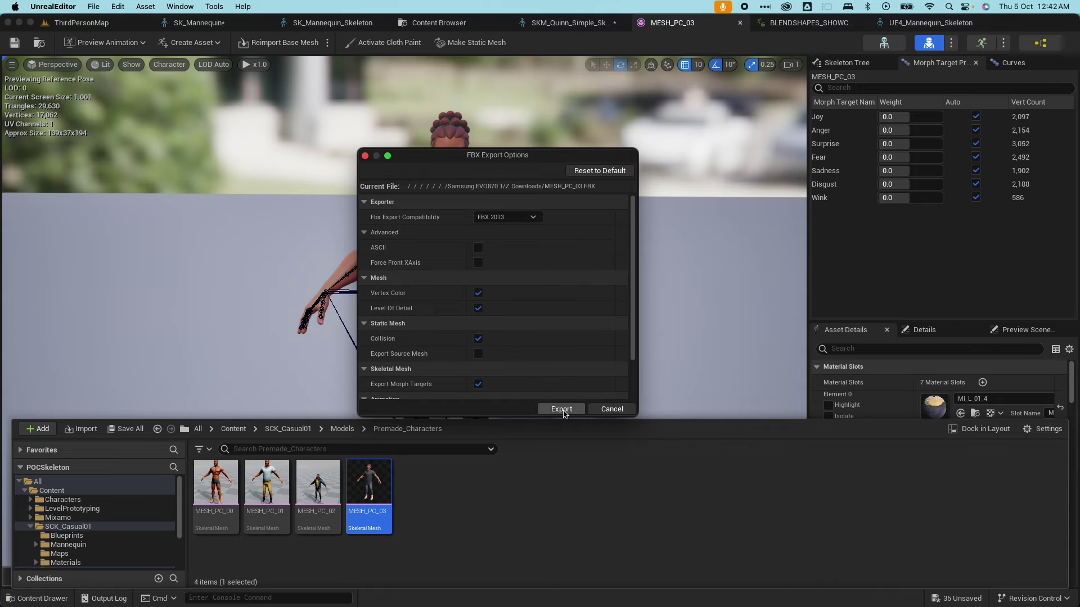
{"action": "left_click", "coordinate": [562, 409]}
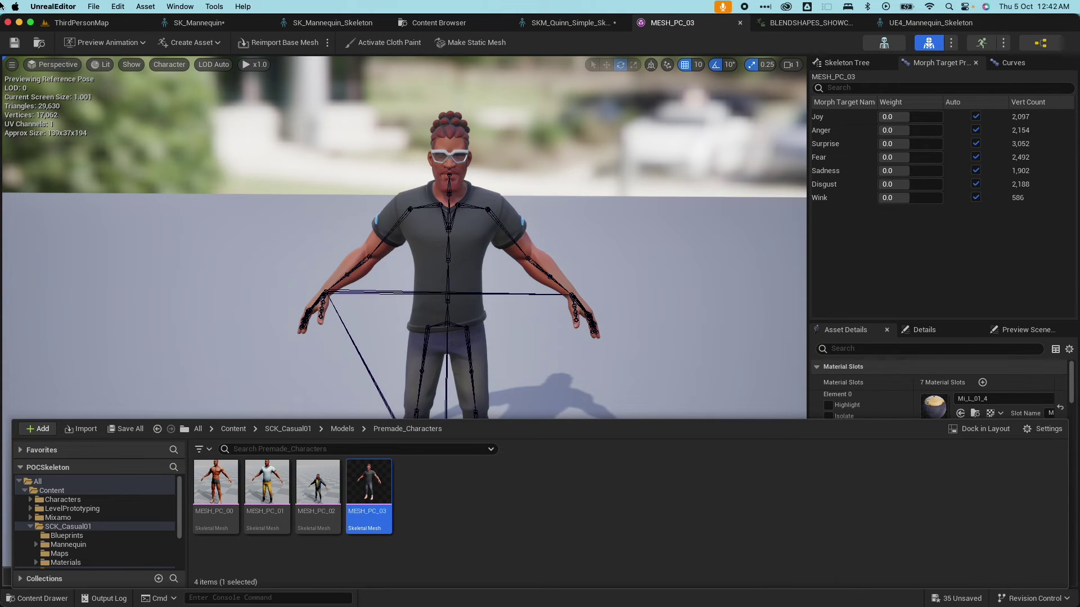
{"action": "left_click", "coordinate": [1014, 27]}
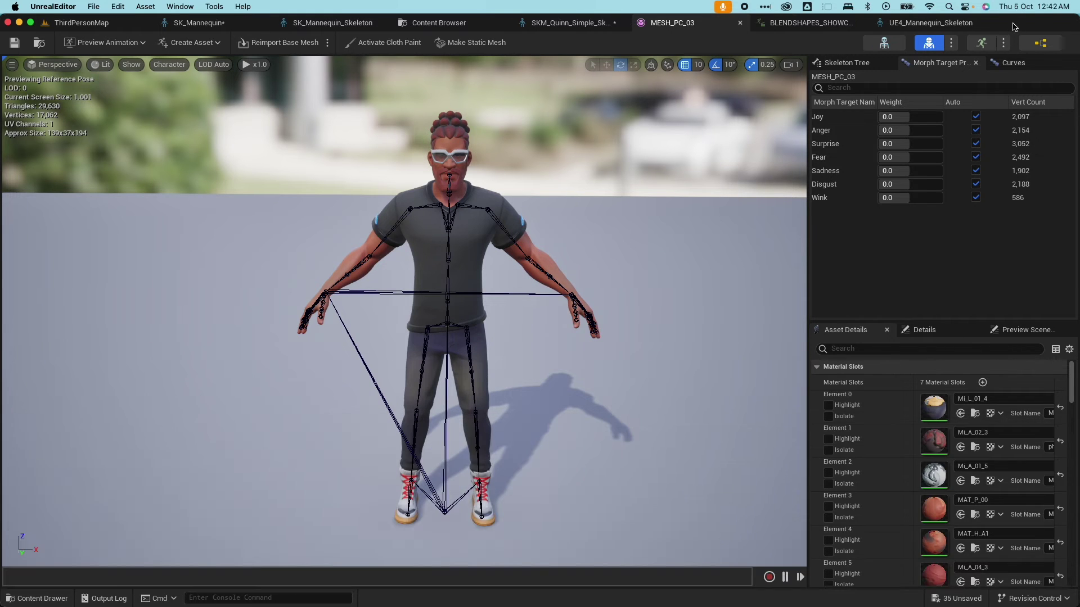
Return to the ThirdPersonMap editor window, maximize it, and bring up the Content Drawer.
{"action": "key", "text": "ctrl+Left"}
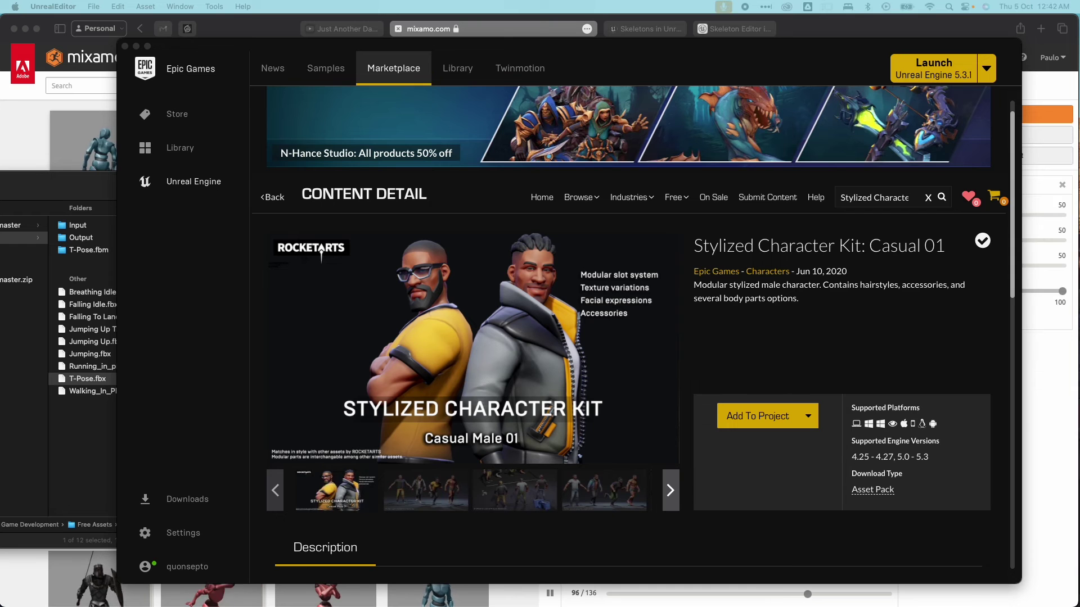
{"action": "key", "text": "super+ctrl+f"}
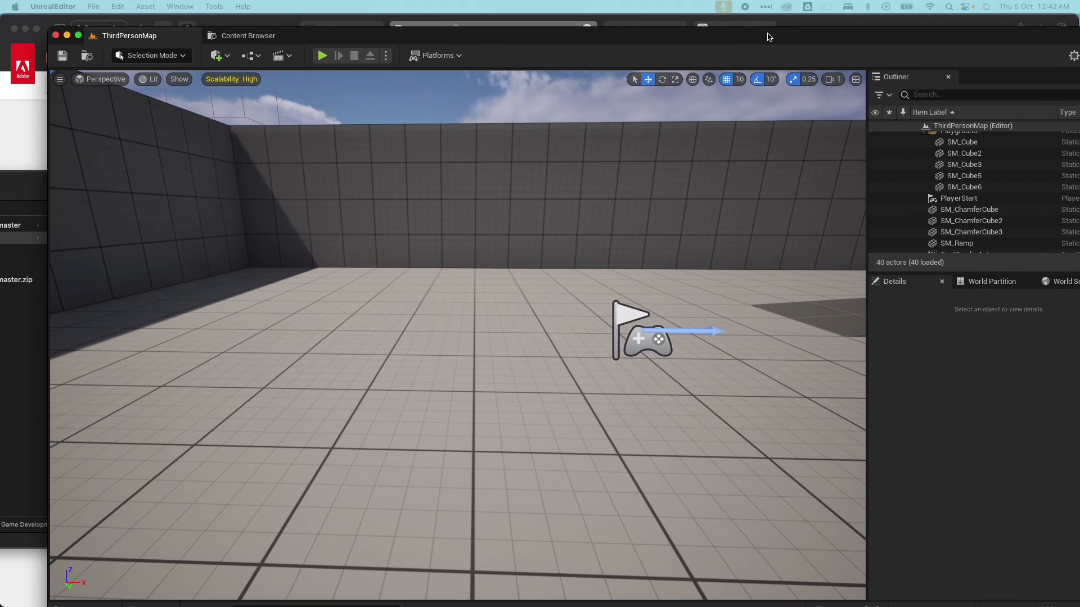
{"action": "double_click", "coordinate": [740, 35]}
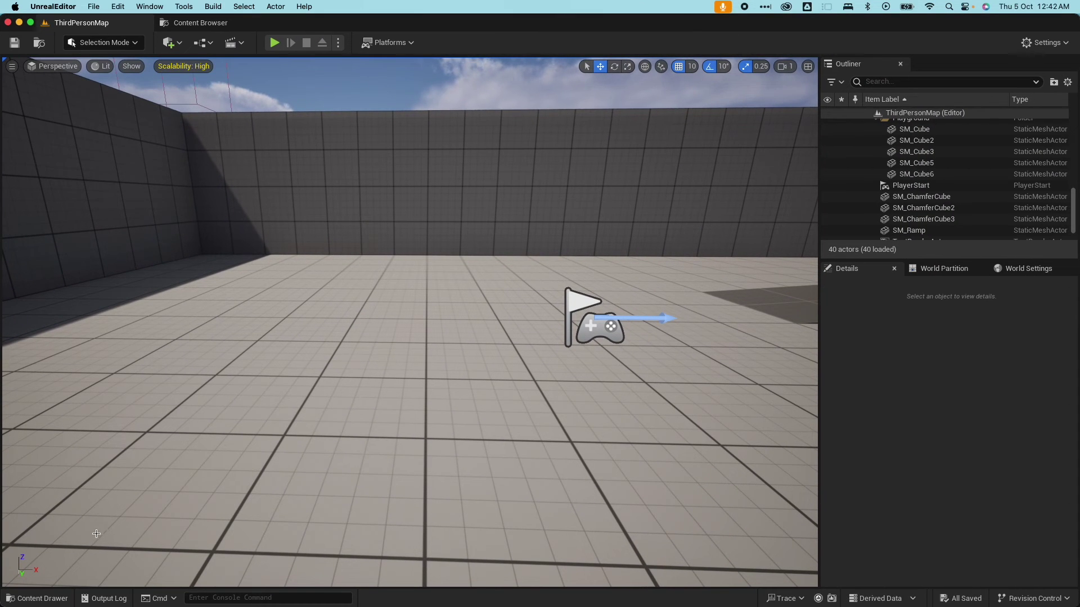
{"action": "left_click", "coordinate": [31, 600]}
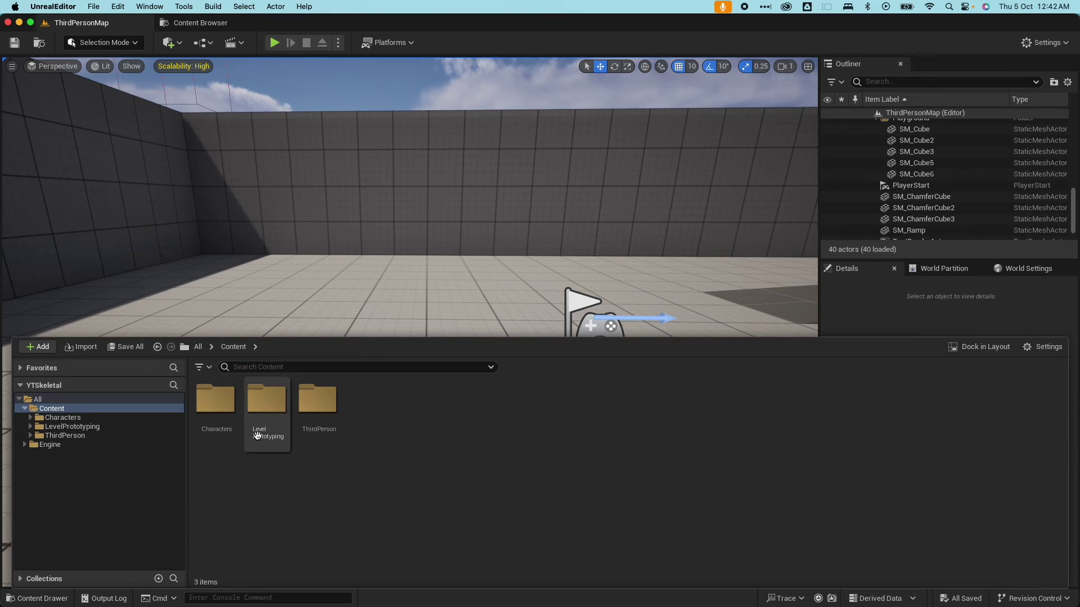
{"action": "left_click", "coordinate": [270, 225]}
{"action": "key", "text": "ctrl+space"}
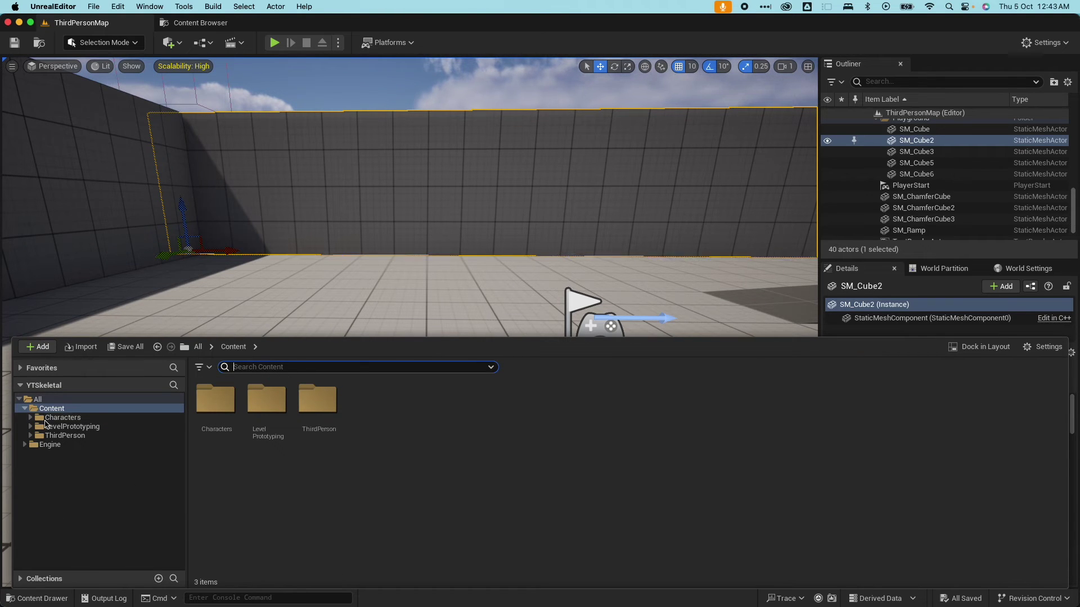
Inspect the meshes and skeleton in Characters/Mannequin_UE4, then go back to Content.
{"action": "left_click", "coordinate": [64, 418]}
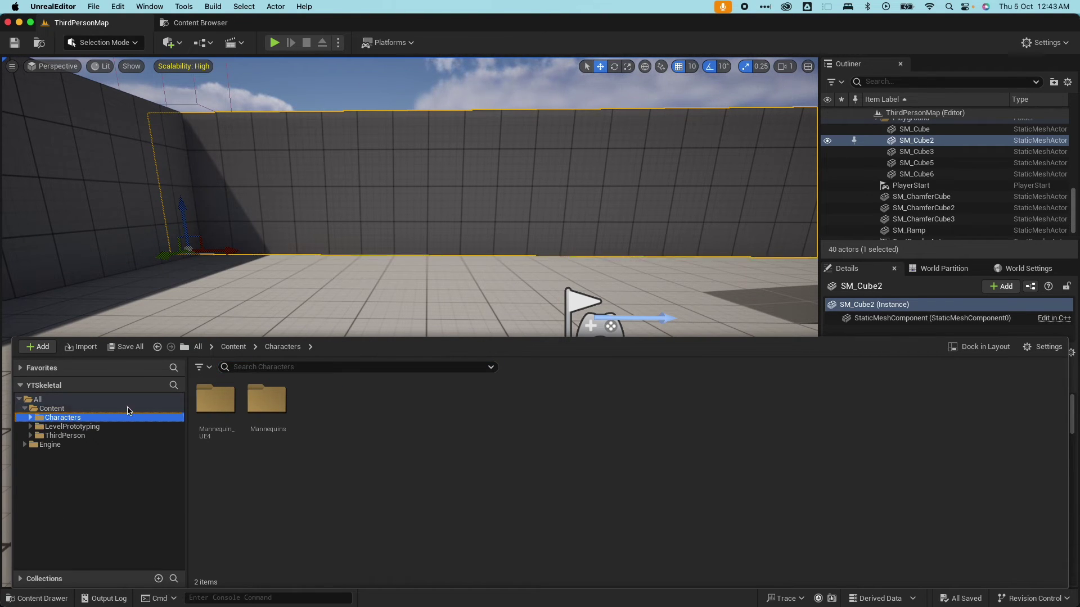
{"action": "double_click", "coordinate": [216, 399]}
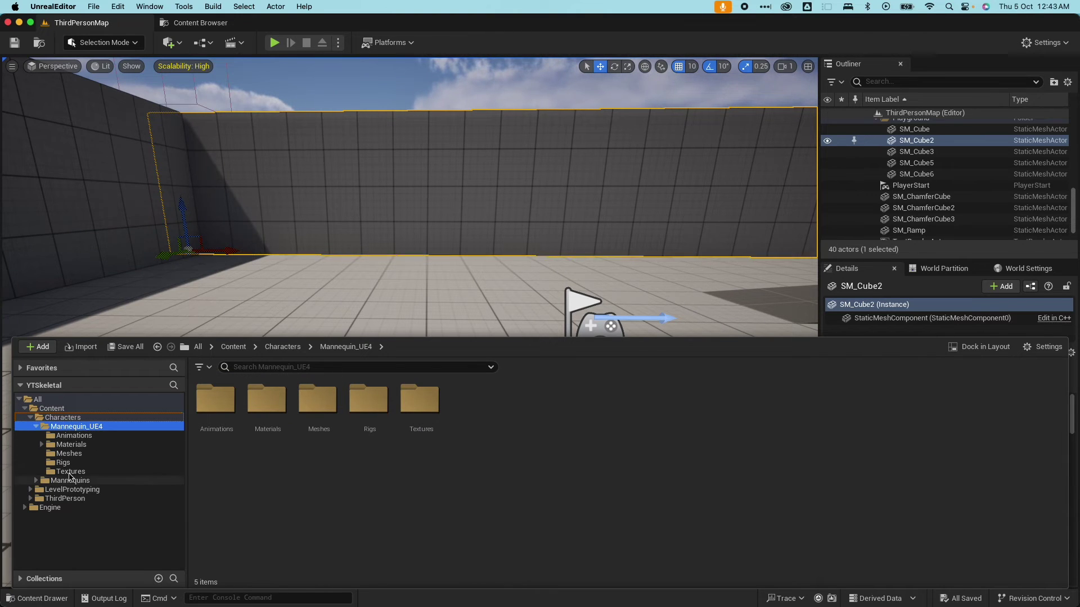
{"action": "left_click", "coordinate": [62, 454]}
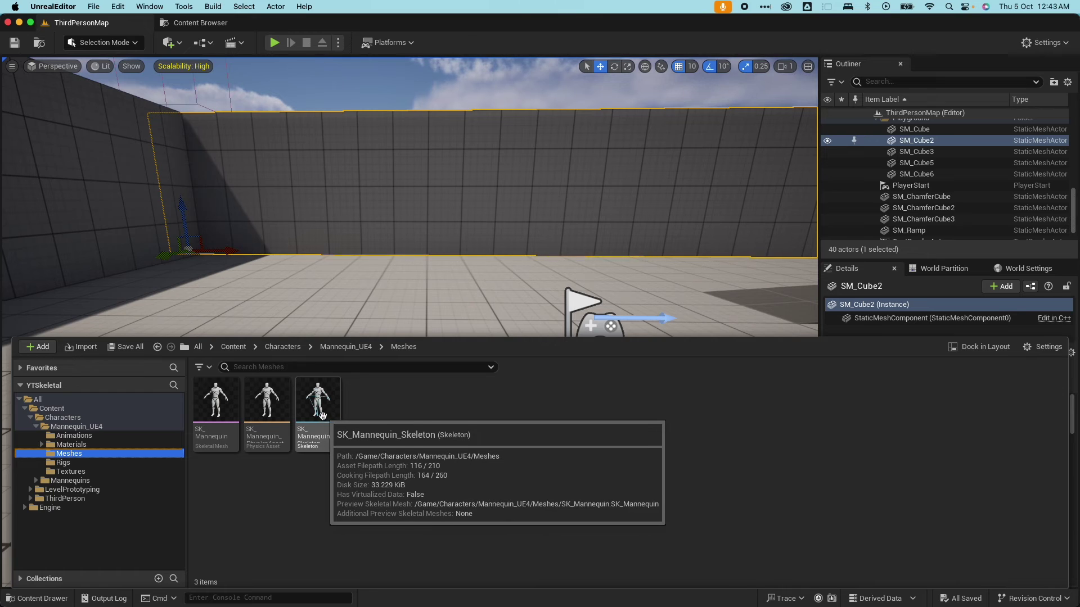
{"action": "left_click", "coordinate": [51, 409]}
Add a new folder named Casual in Content and open it.
{"action": "right_click", "coordinate": [442, 437]}
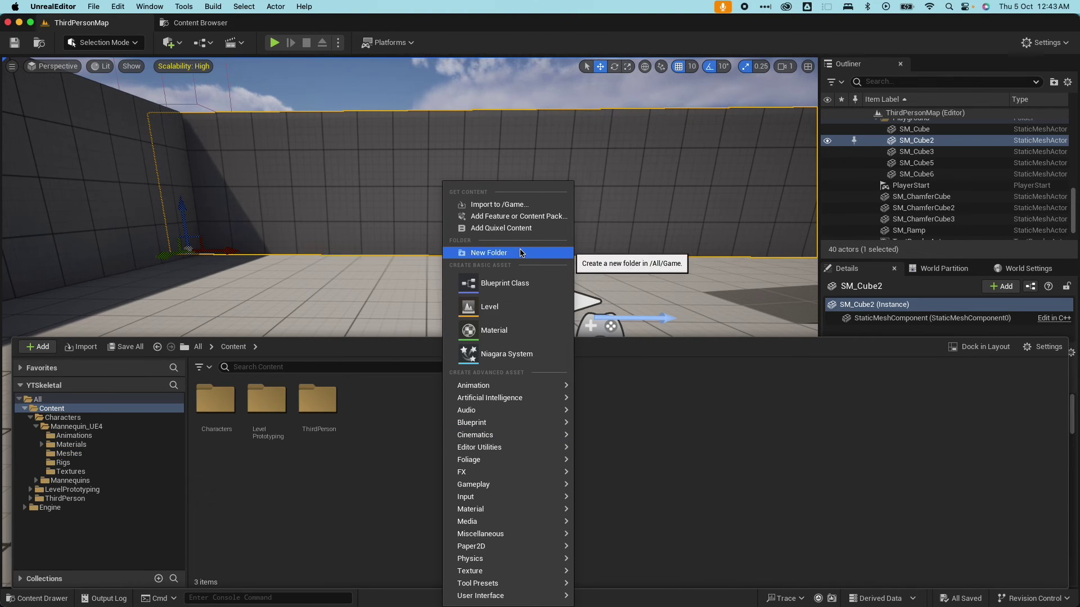
{"action": "left_click", "coordinate": [520, 253]}
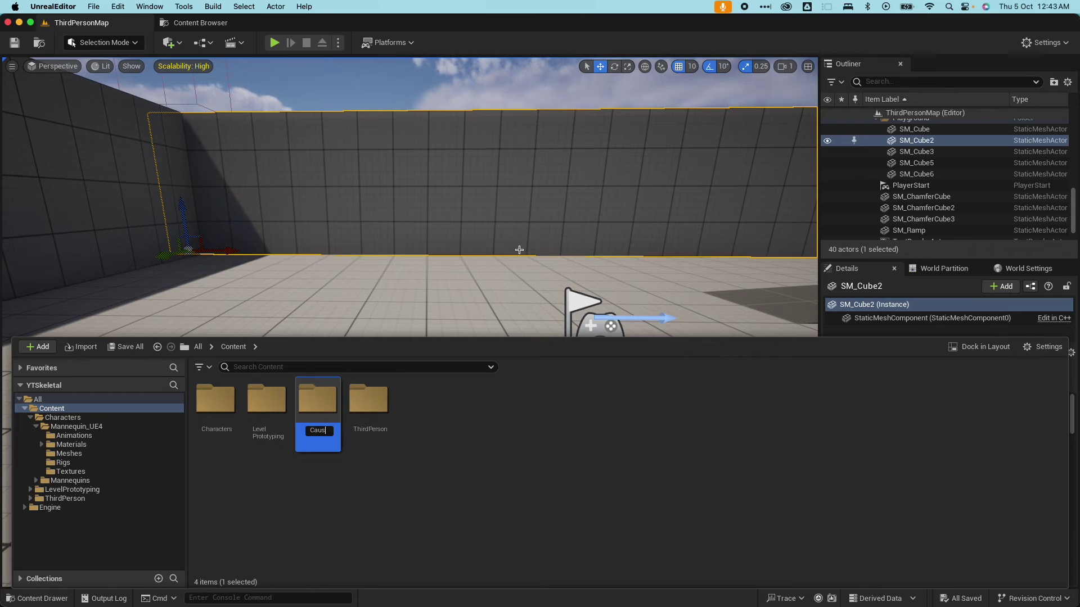
{"action": "type", "text": "Caa"}
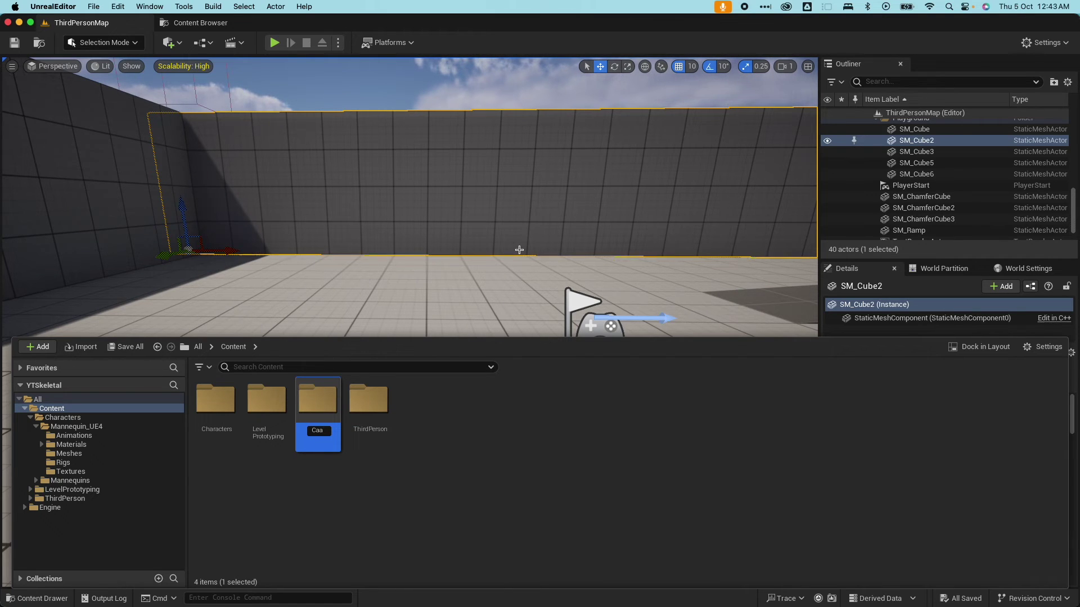
{"action": "key", "text": "BackSpace"}
{"action": "type", "text": "sual"}
{"action": "key", "text": "Return"}
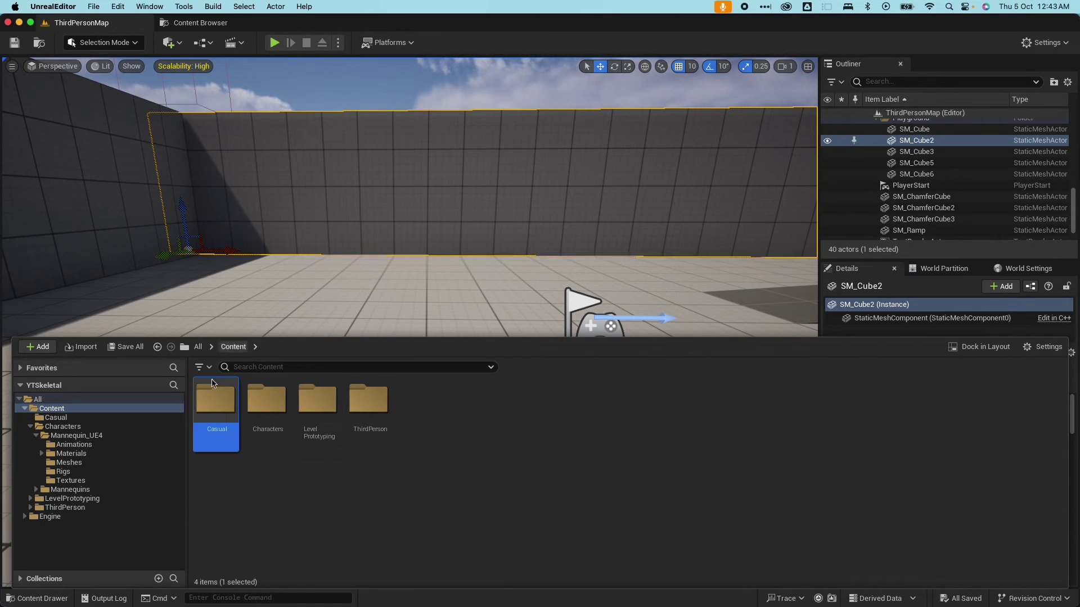
{"action": "double_click", "coordinate": [216, 397]}
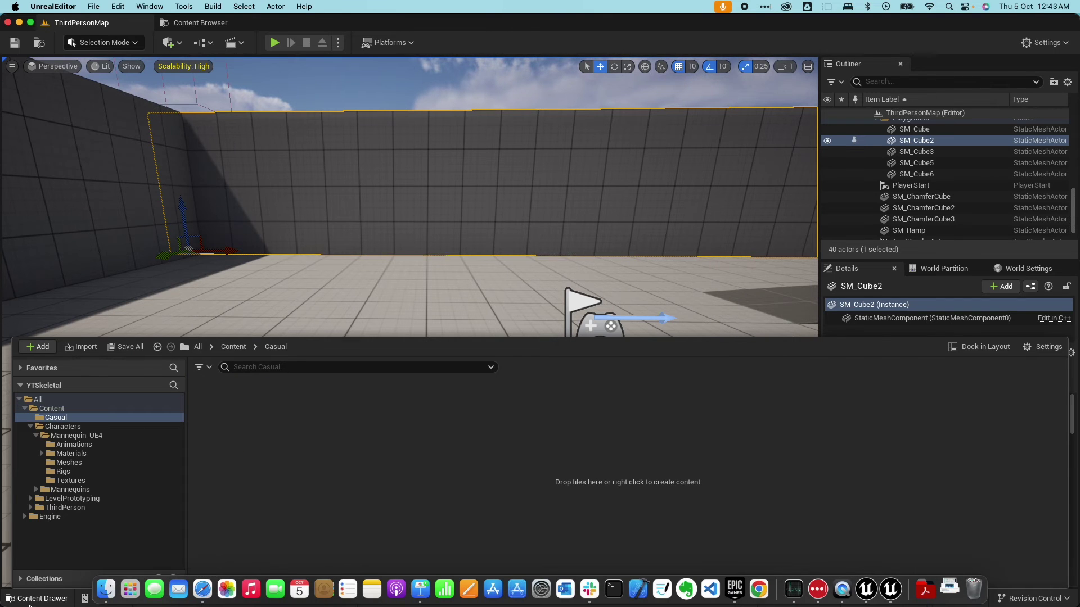
Drag MESH_PC_03.FBX from the Downloads folder in Finder into the Casual folder.
{"action": "left_click", "coordinate": [105, 589]}
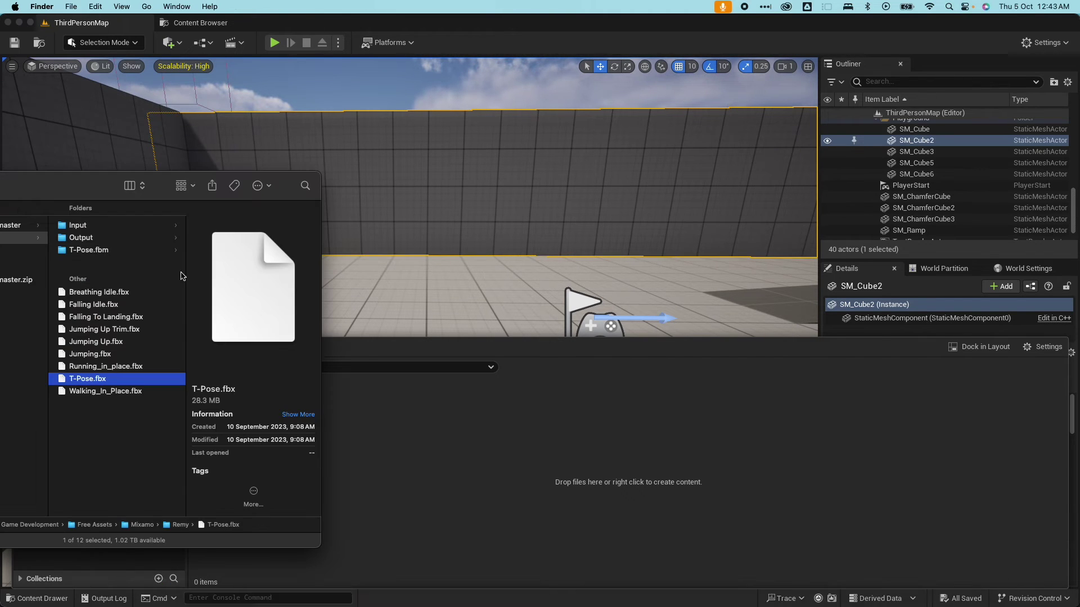
{"action": "key", "text": "super+w"}
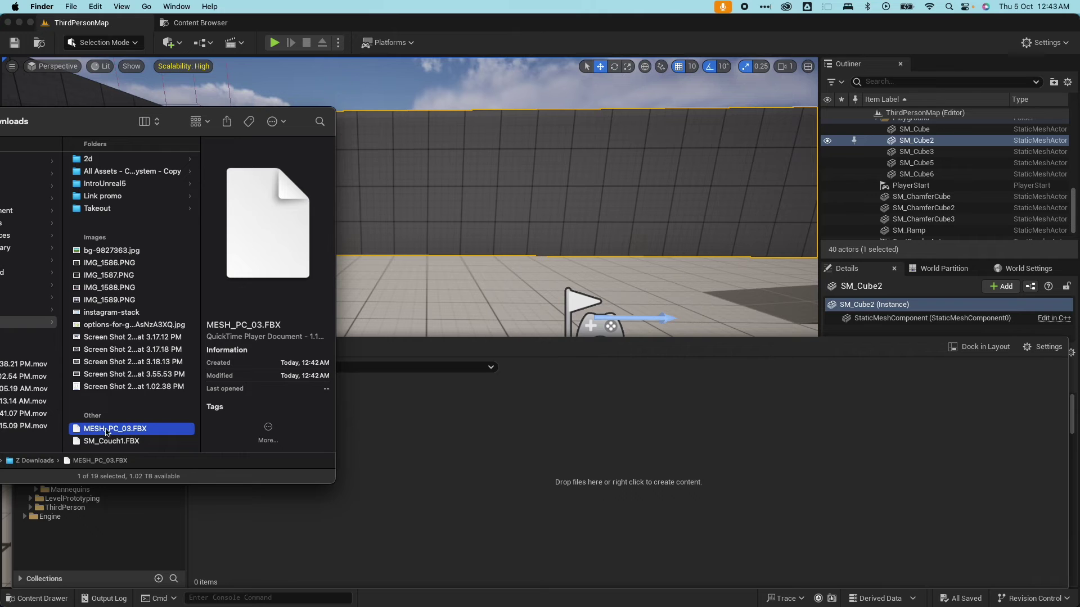
{"action": "left_click_drag", "start_coordinate": [589, 434], "coordinate": [589, 446]}
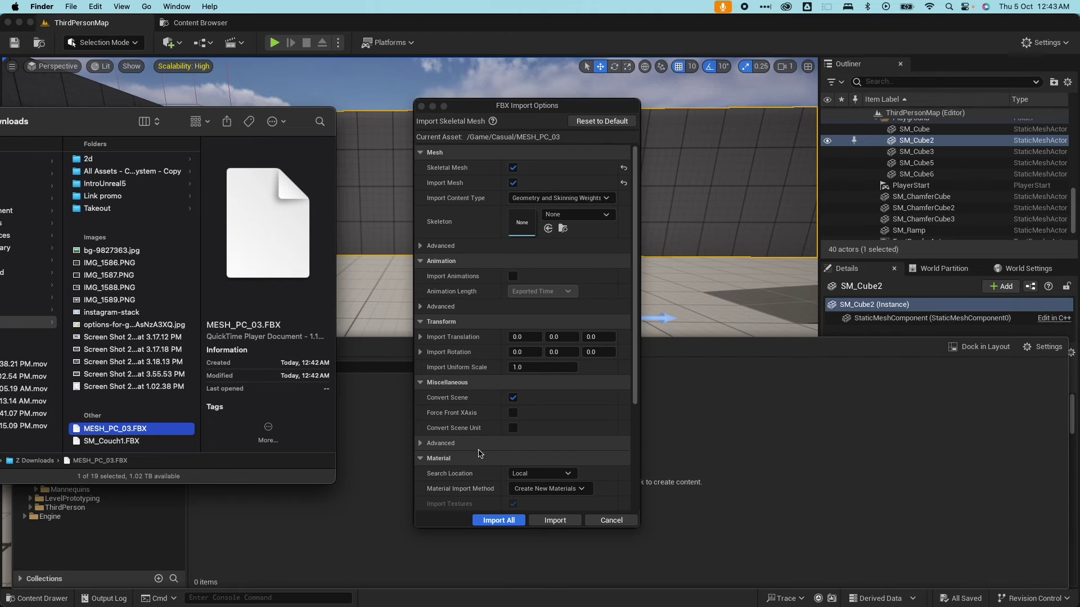
{"action": "left_click_drag", "start_coordinate": [105, 125], "coordinate": [56, 170]}
{"action": "key", "text": "super+w"}
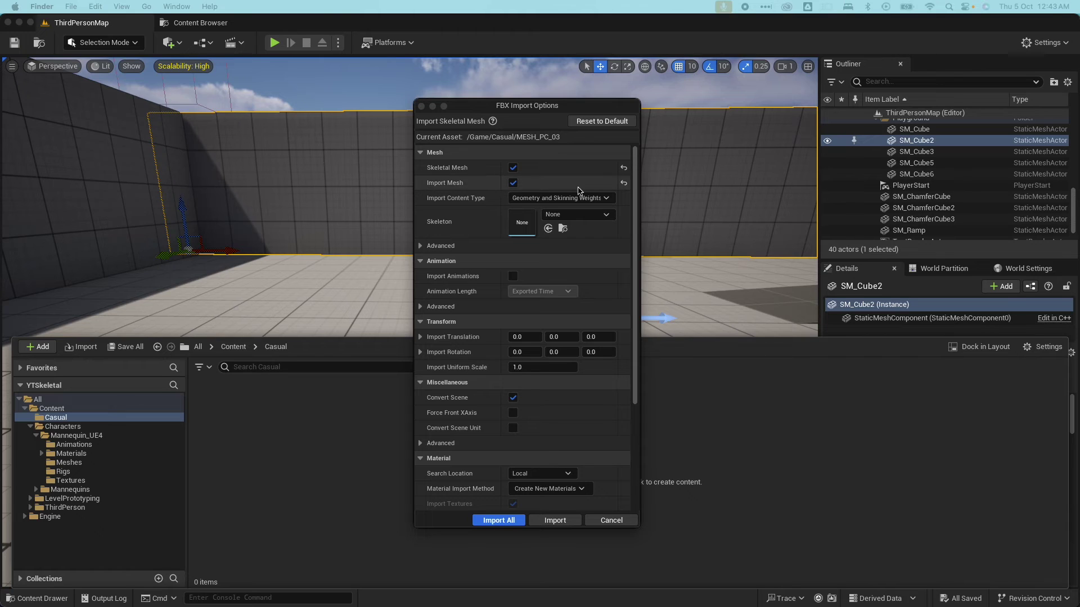
{"action": "left_click", "coordinate": [514, 186]}
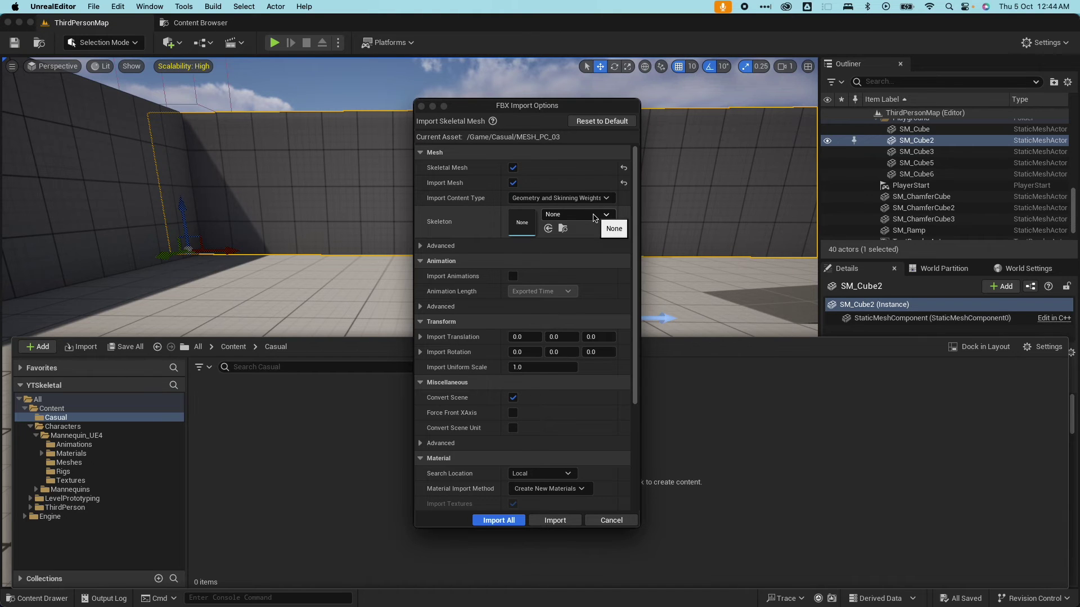
Import it with SK_Mannequin_Skeleton as the skeleton.
{"action": "left_click", "coordinate": [591, 216]}
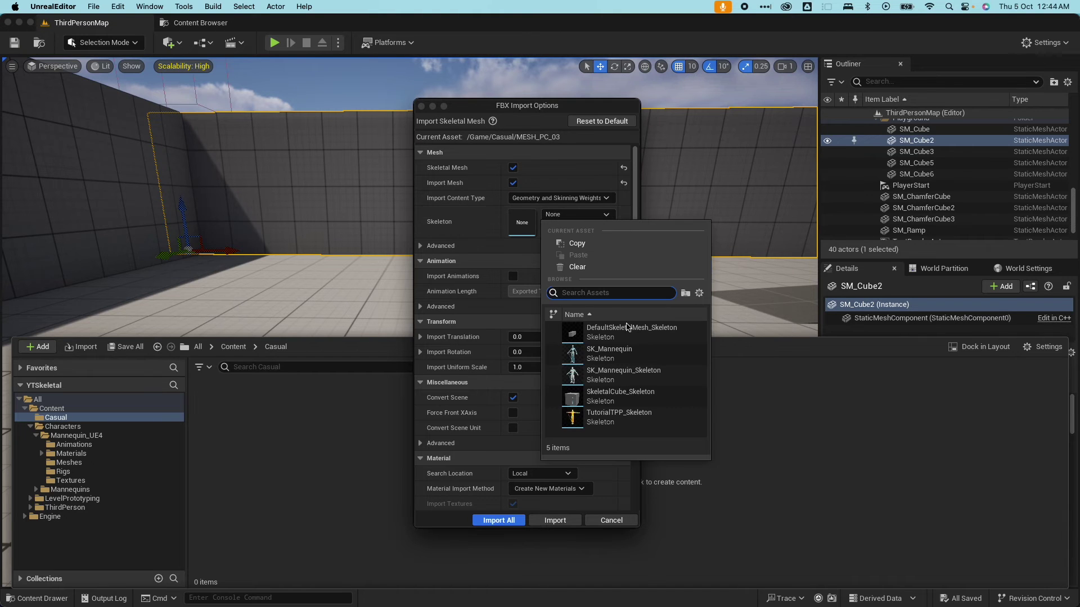
{"action": "left_click", "coordinate": [605, 381]}
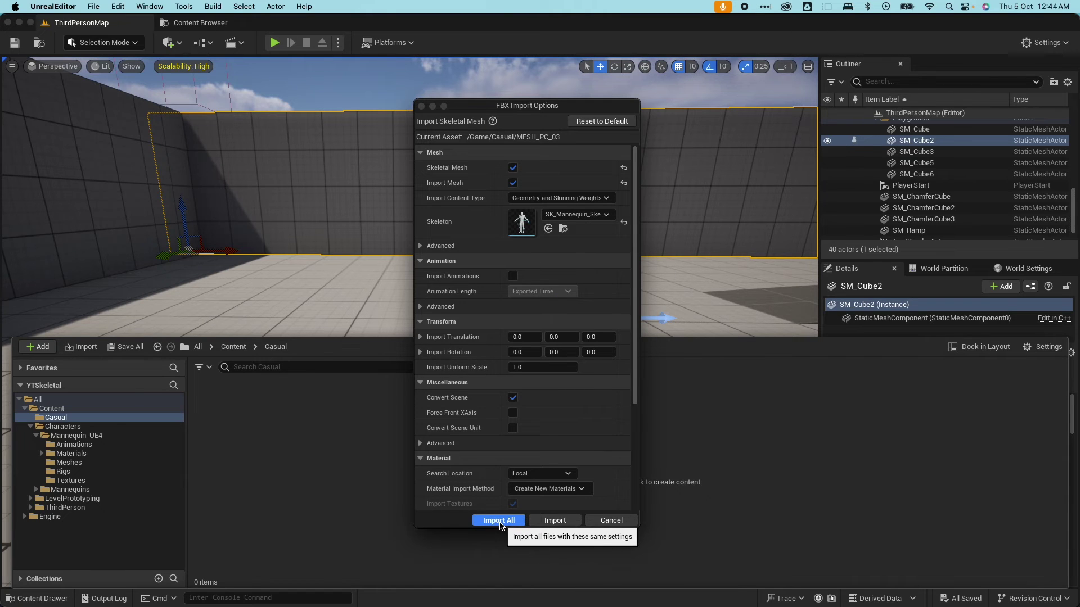
{"action": "left_click", "coordinate": [500, 522]}
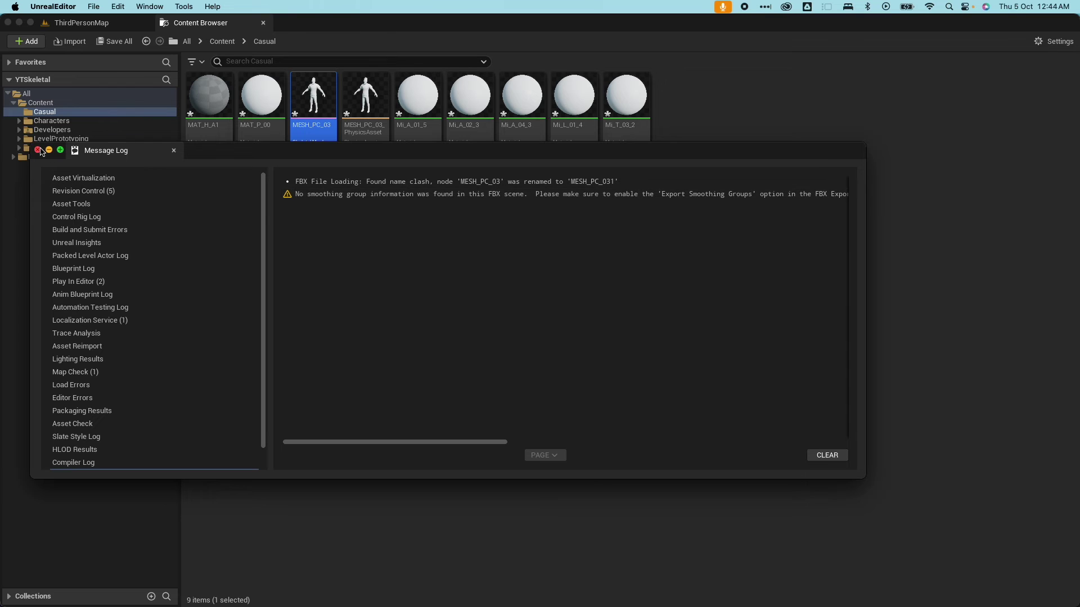
Dismiss the message log and open MESH_PC_03 with All Hierarchy bones displayed.
{"action": "left_click", "coordinate": [38, 150]}
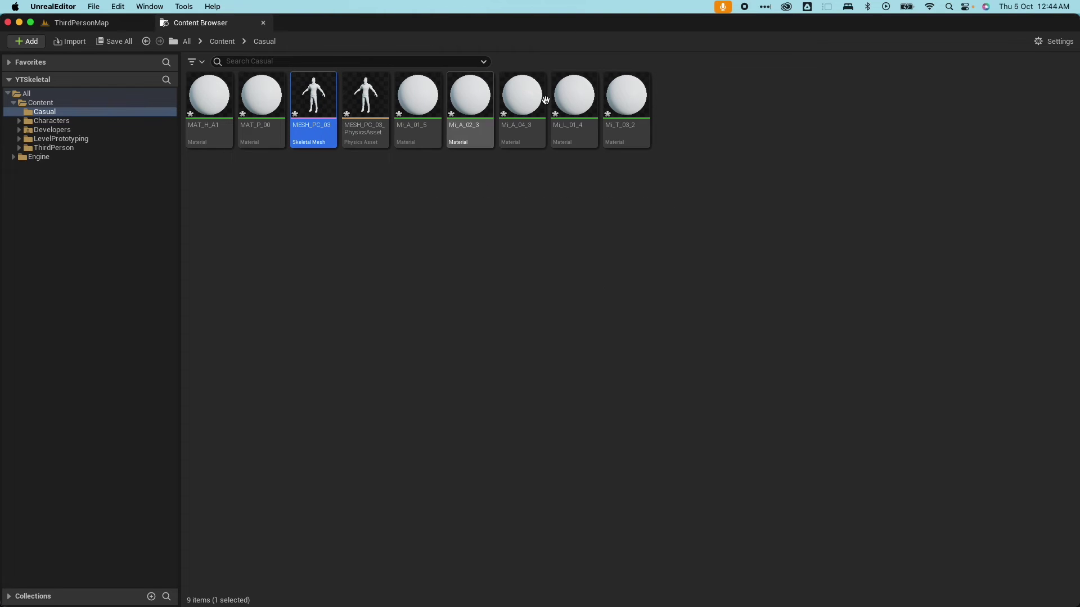
{"action": "mouse_move", "coordinate": [331, 119]}
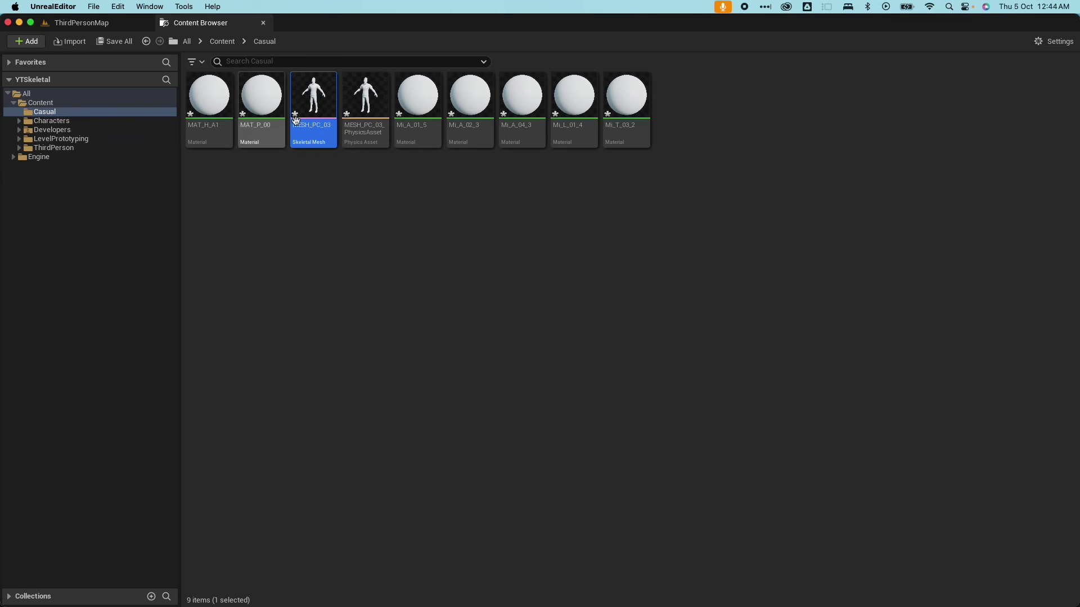
{"action": "mouse_move", "coordinate": [313, 98]}
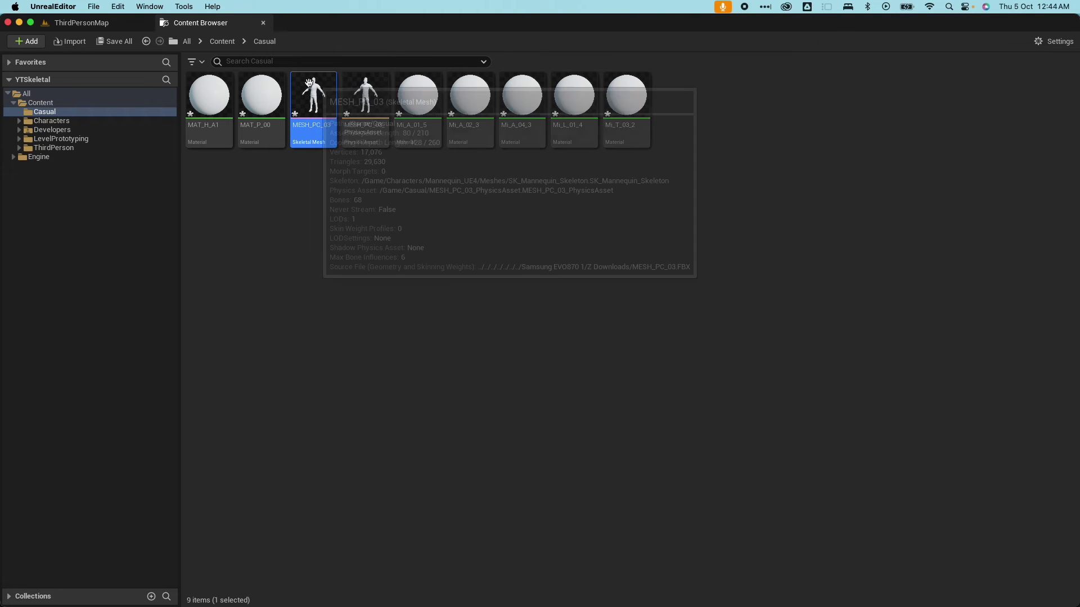
{"action": "double_click", "coordinate": [310, 90]}
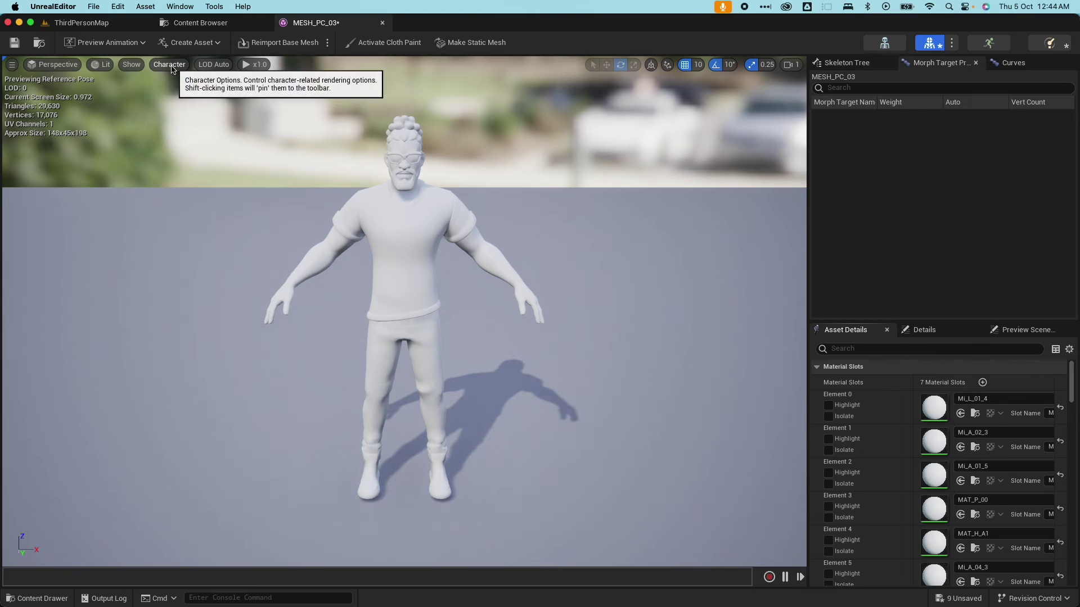
{"action": "left_click", "coordinate": [169, 64]}
{"action": "mouse_move", "coordinate": [195, 108]}
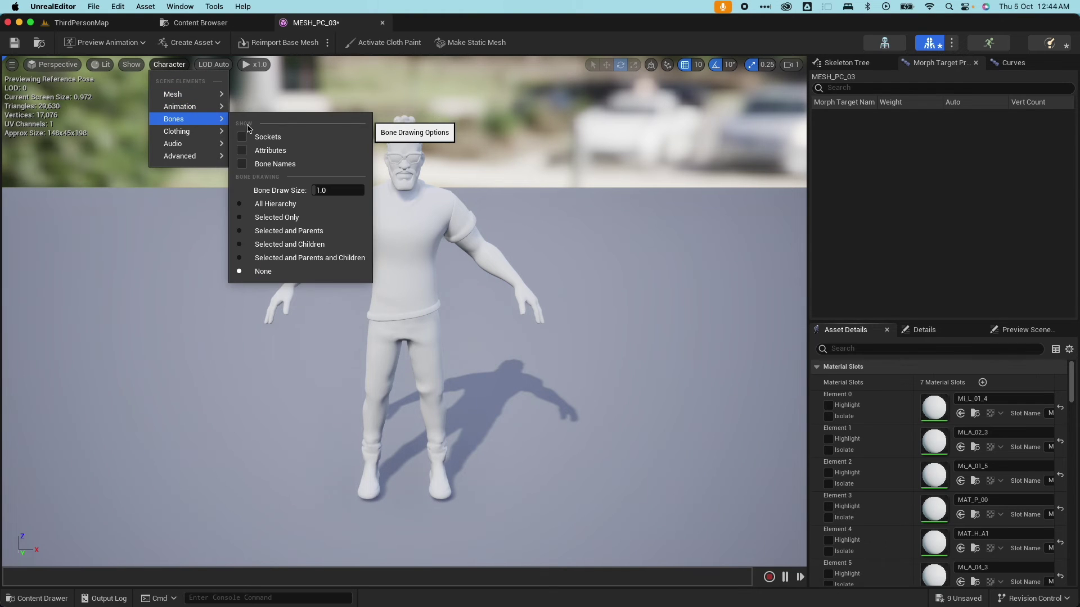
{"action": "left_click", "coordinate": [281, 203]}
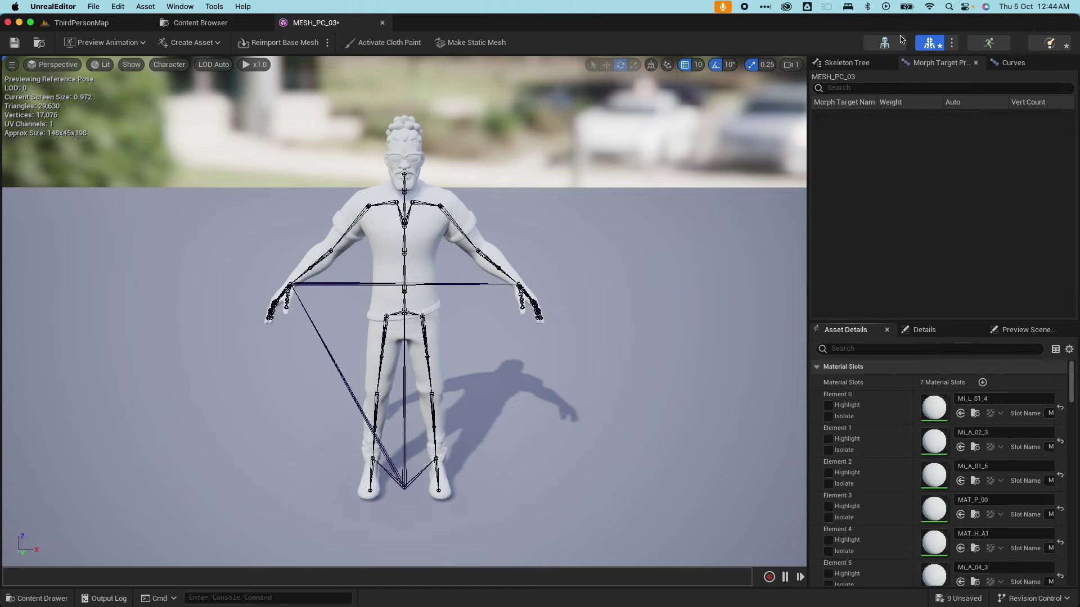
Check the shared SK_Mannequin_Skeleton, then return to the mesh and save MESH_PC_03.
{"action": "left_click", "coordinate": [885, 44]}
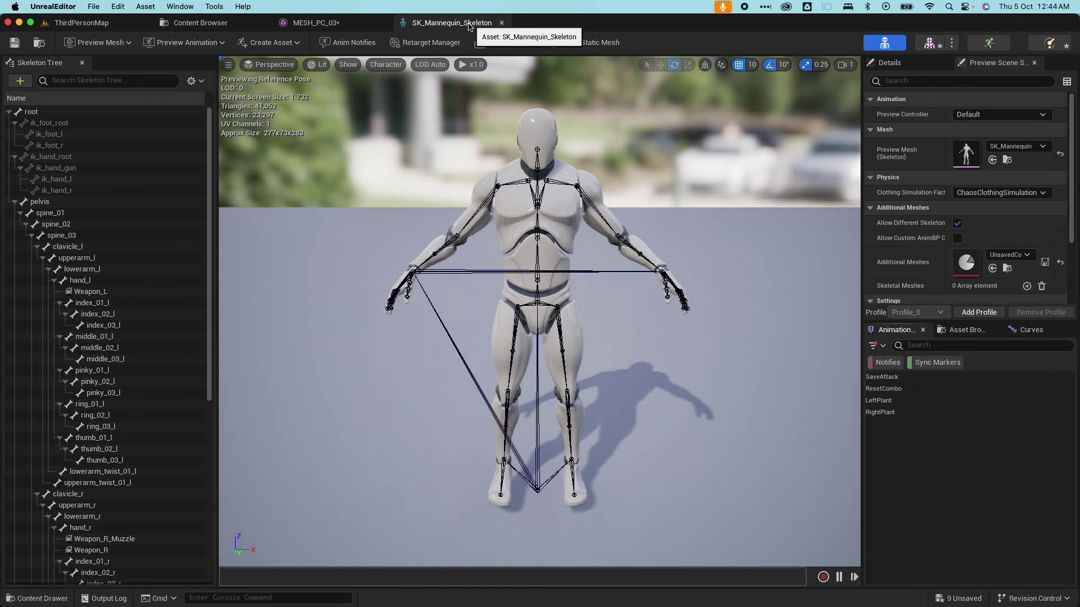
{"action": "left_click", "coordinate": [931, 43]}
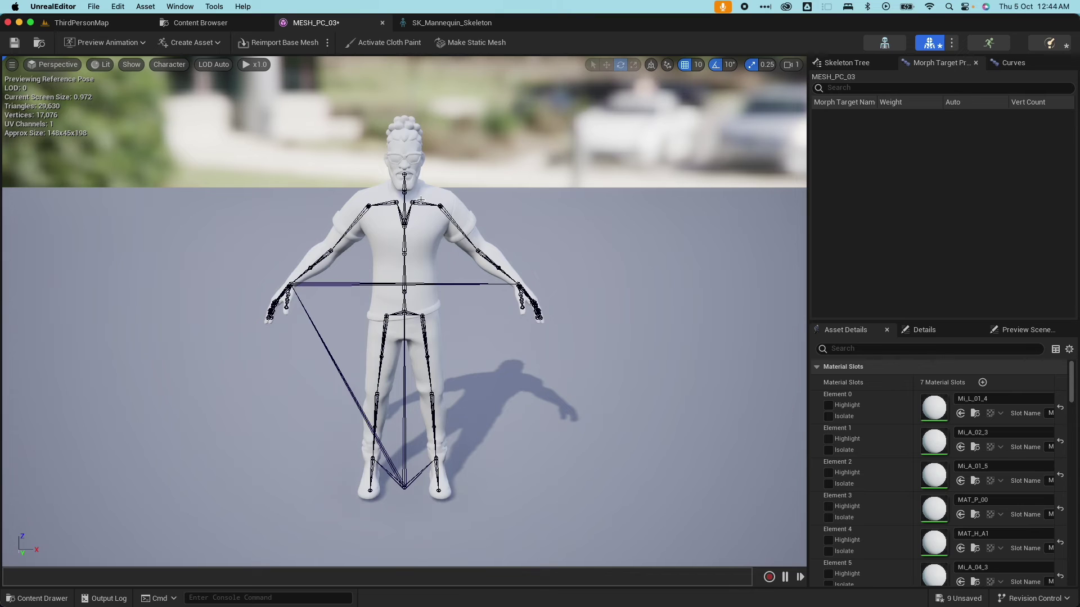
{"action": "left_click", "coordinate": [14, 43]}
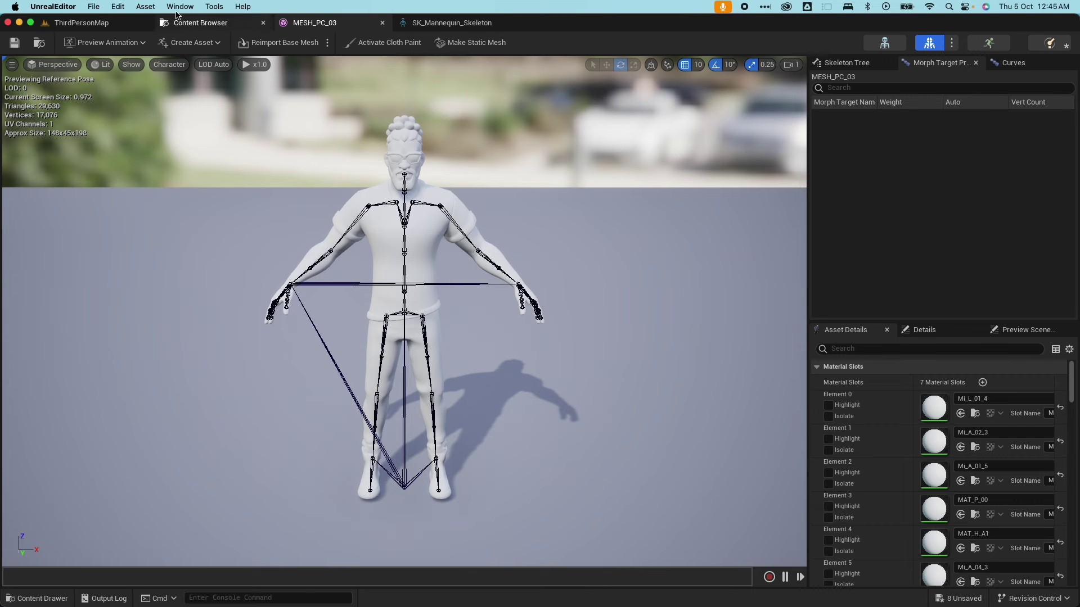
Place MESH_PC_03 and Mannequin_UE4's SK_Mannequin side by side in ThirdPersonMap.
{"action": "left_click", "coordinate": [84, 24]}
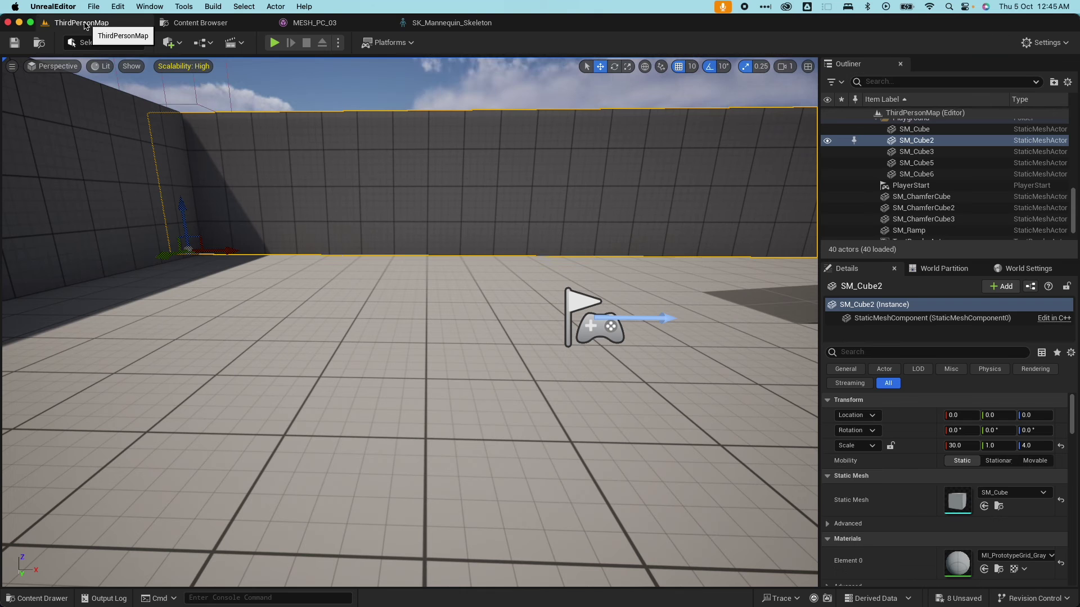
{"action": "left_click", "coordinate": [39, 598]}
{"action": "left_click", "coordinate": [328, 417]}
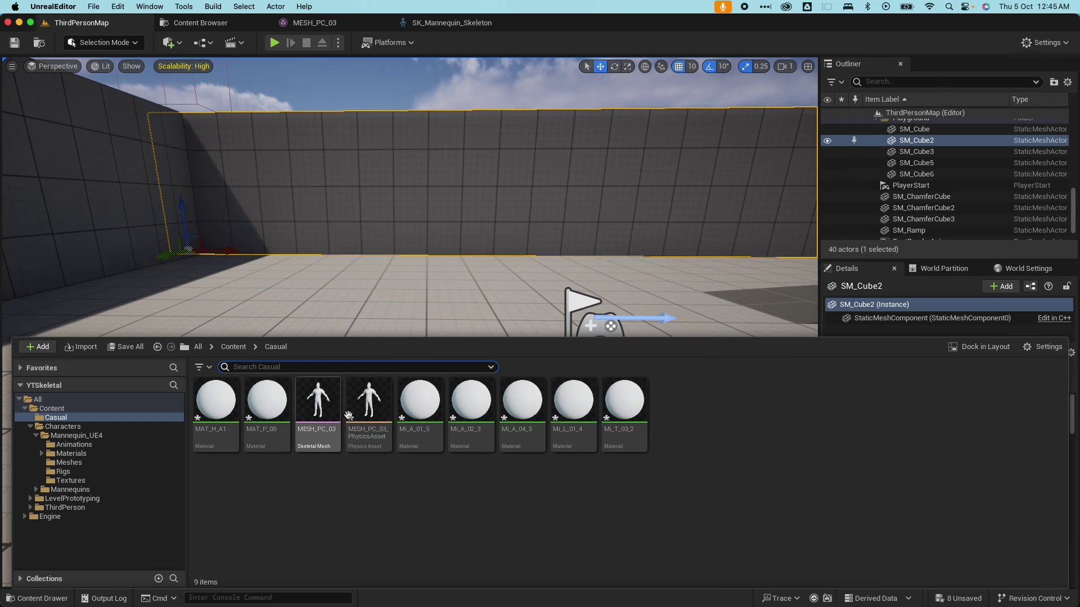
{"action": "left_click_drag", "start_coordinate": [348, 415], "coordinate": [279, 311]}
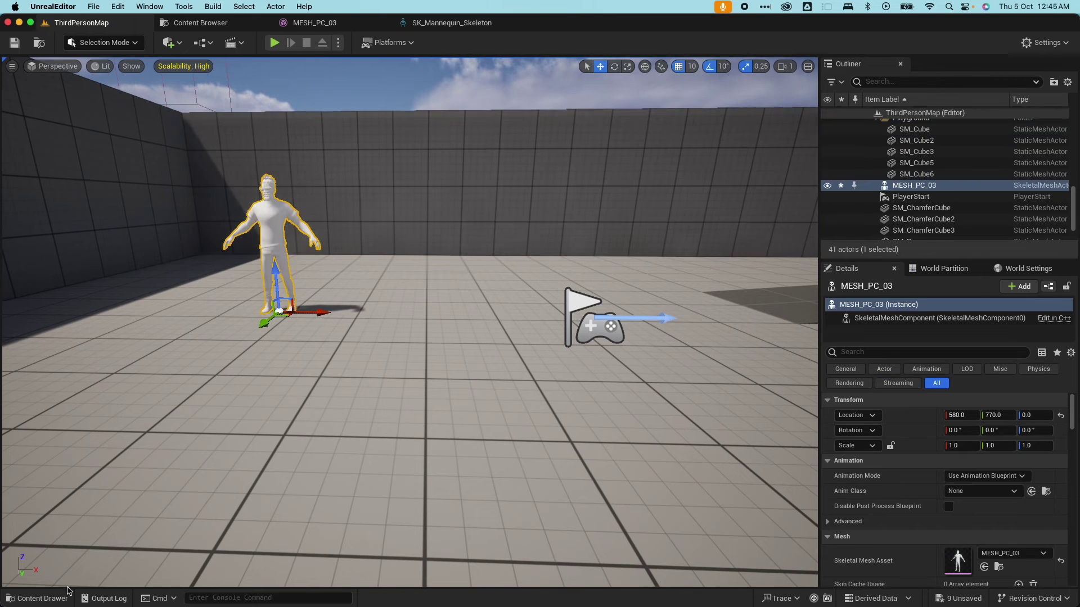
{"action": "left_click", "coordinate": [39, 599]}
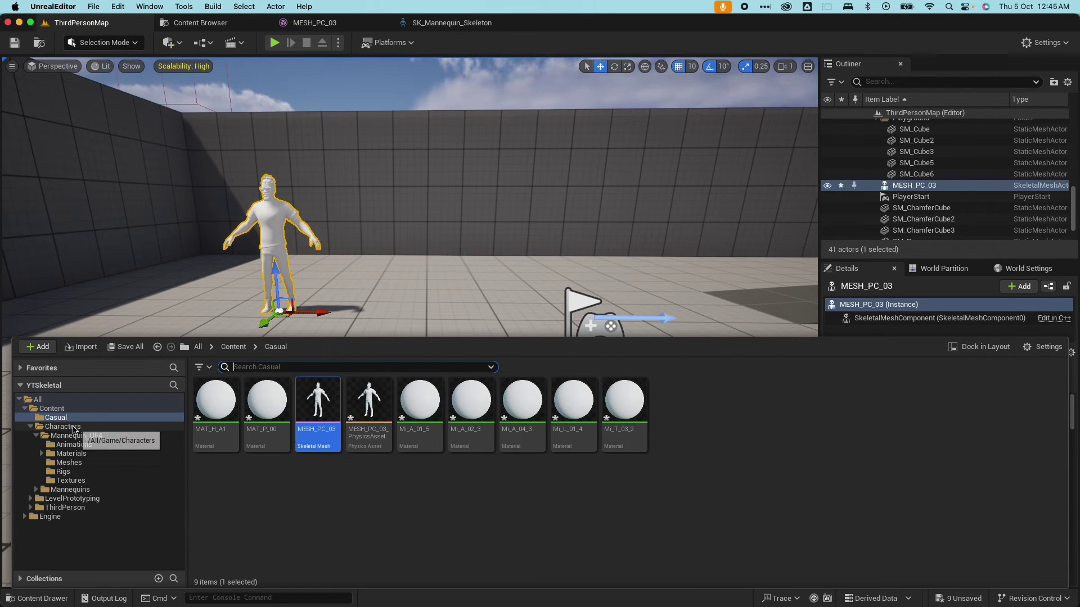
{"action": "left_click", "coordinate": [69, 463]}
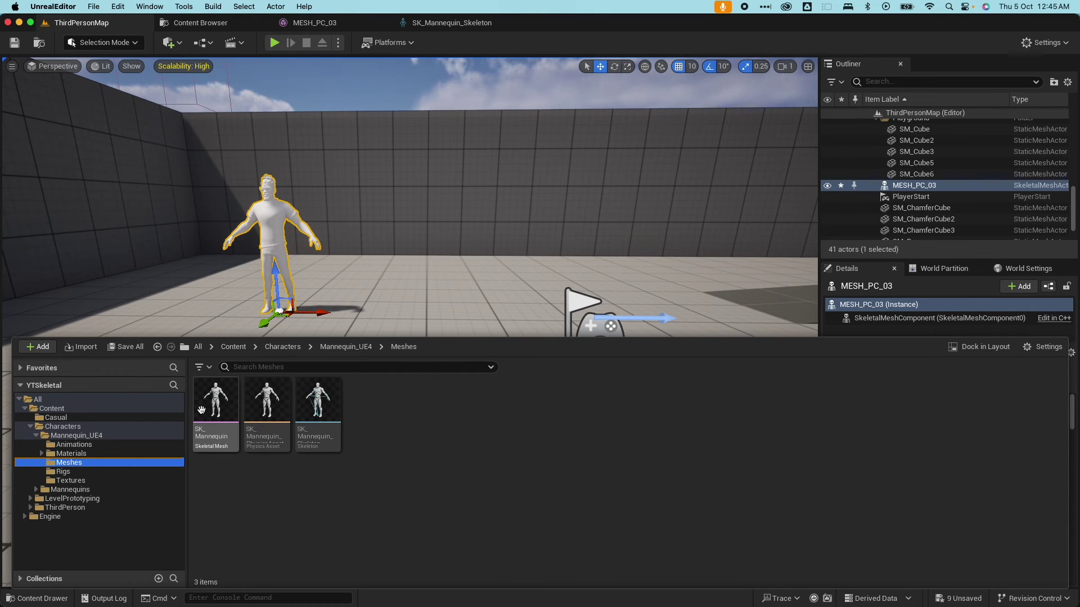
{"action": "left_click_drag", "start_coordinate": [216, 402], "coordinate": [405, 325]}
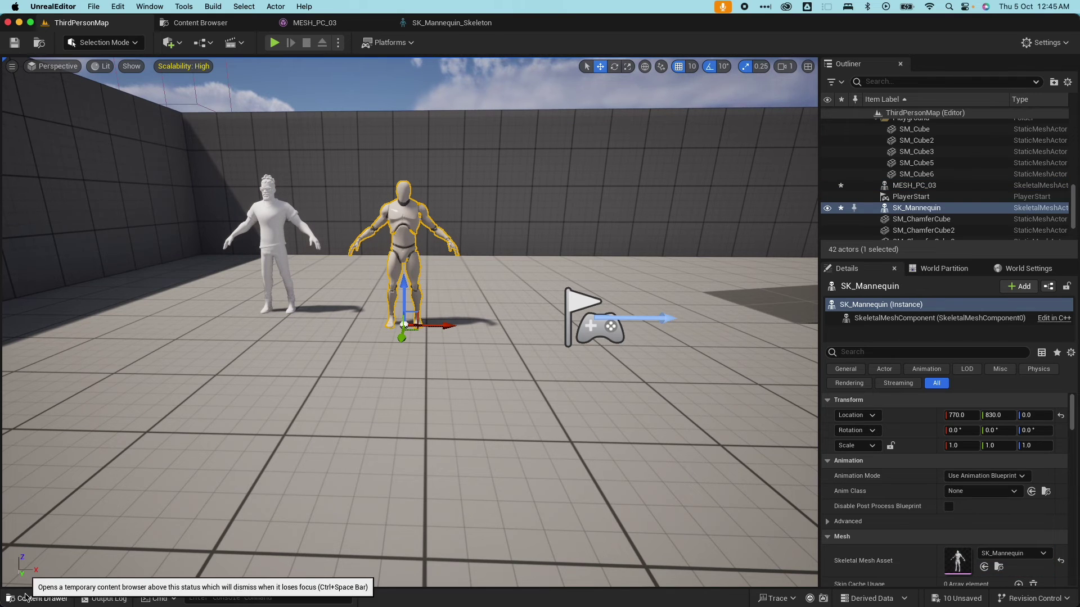
Place SKM_Manny from Mannequins/Meshes to the right of them.
{"action": "left_click", "coordinate": [34, 598]}
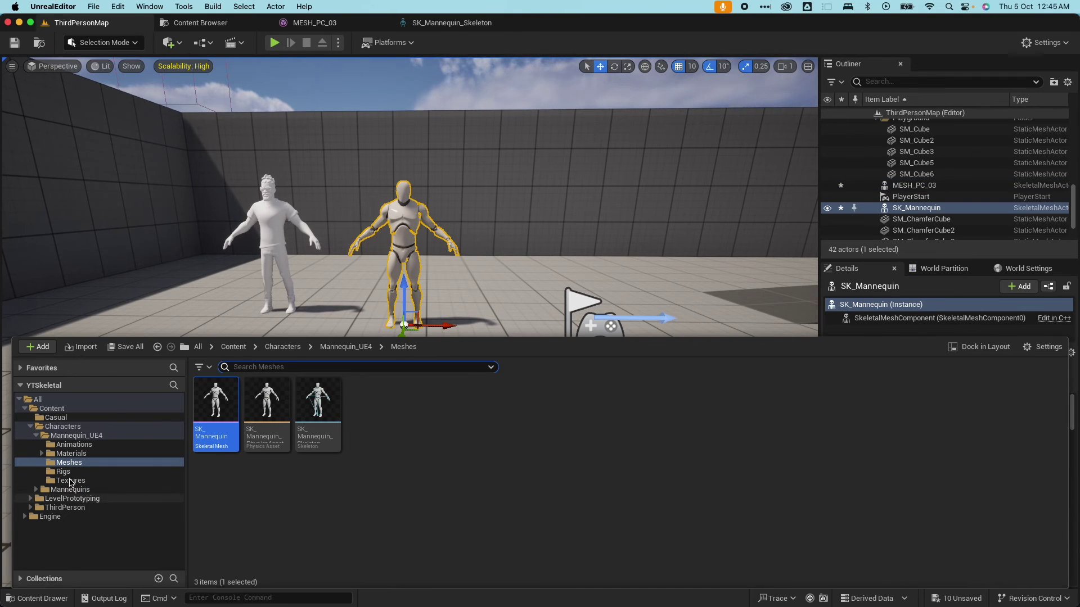
{"action": "left_click", "coordinate": [70, 489]}
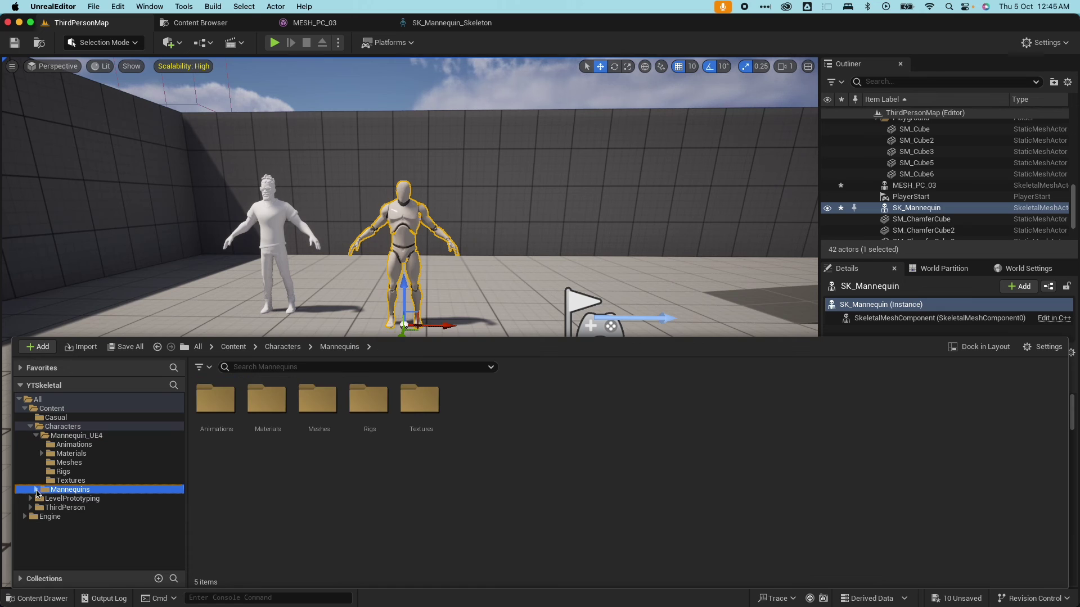
{"action": "left_click", "coordinate": [36, 489]}
{"action": "left_click", "coordinate": [73, 508]}
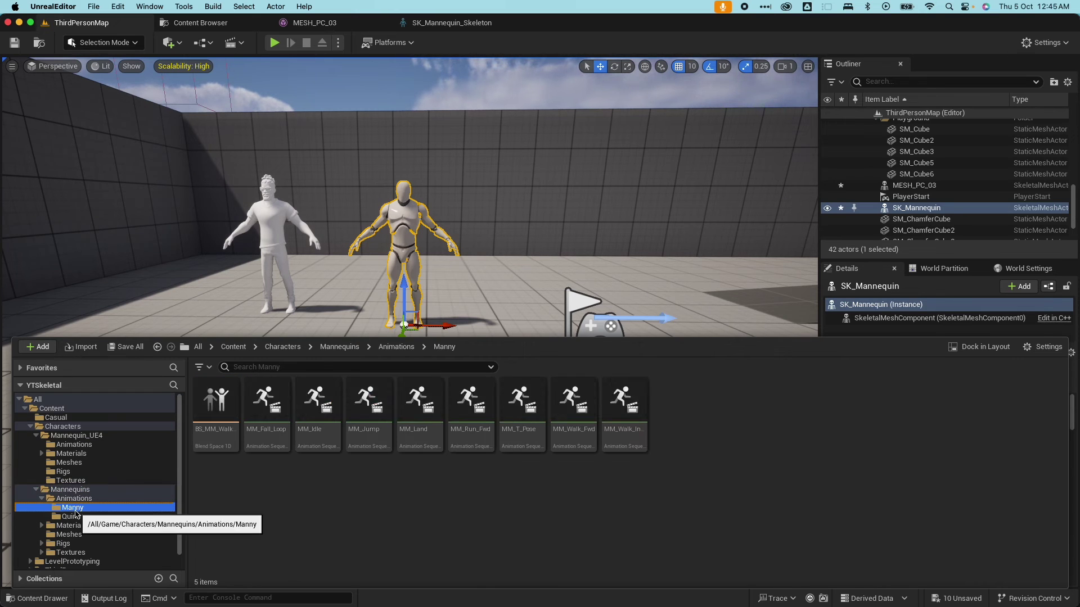
{"action": "left_click", "coordinate": [75, 535]}
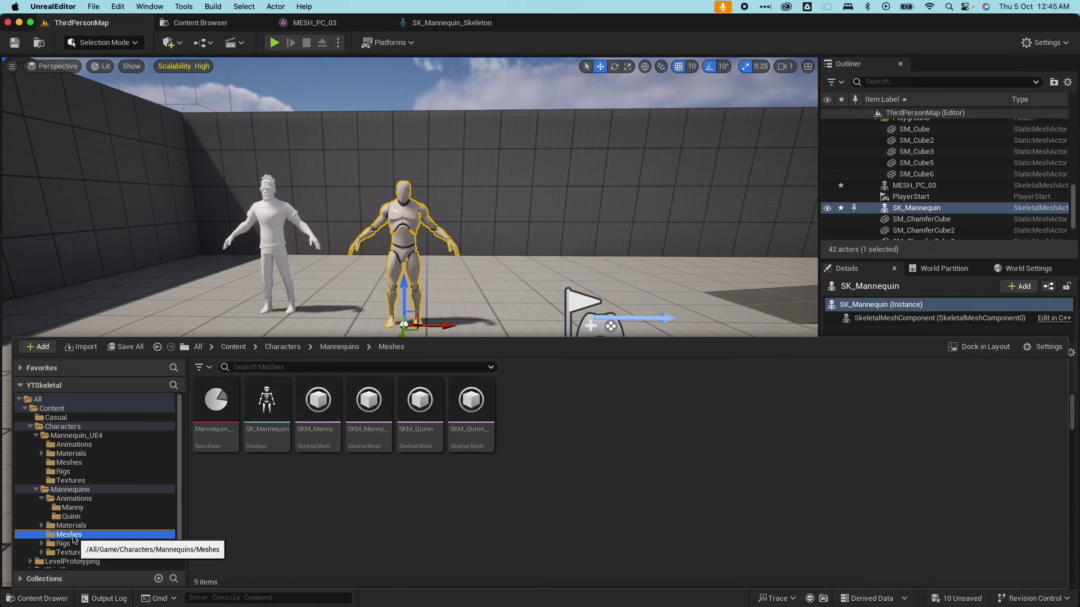
{"action": "left_click_drag", "start_coordinate": [369, 400], "coordinate": [537, 322]}
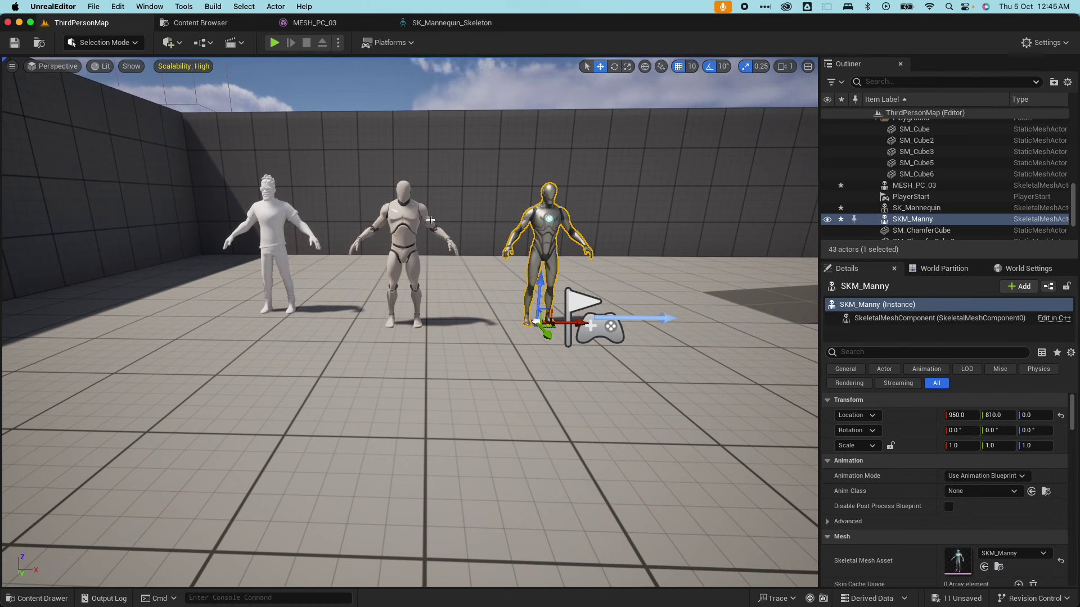
{"action": "left_click", "coordinate": [270, 231]}
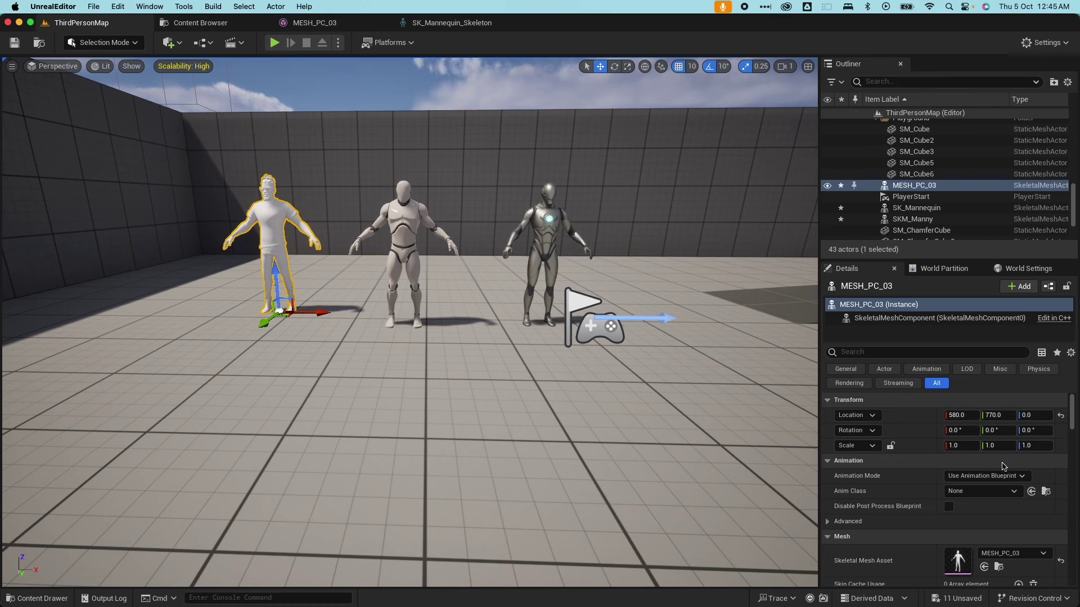
Set MESH_PC_03's Animation Mode to Use Animation Asset with Anim to Play Jog_Fwd.
{"action": "left_click", "coordinate": [1008, 479]}
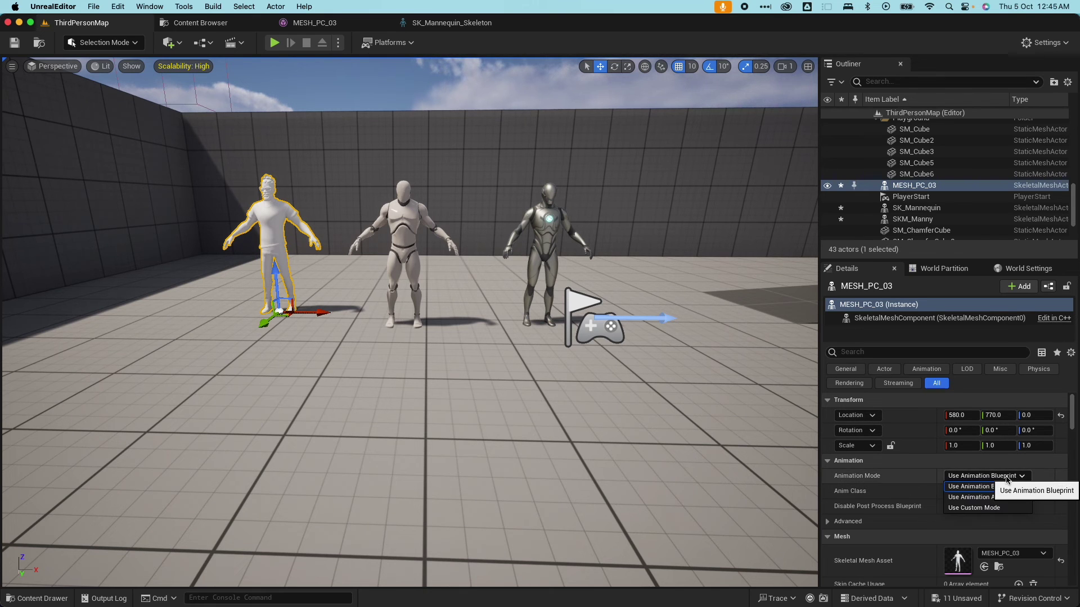
{"action": "left_click", "coordinate": [1005, 499]}
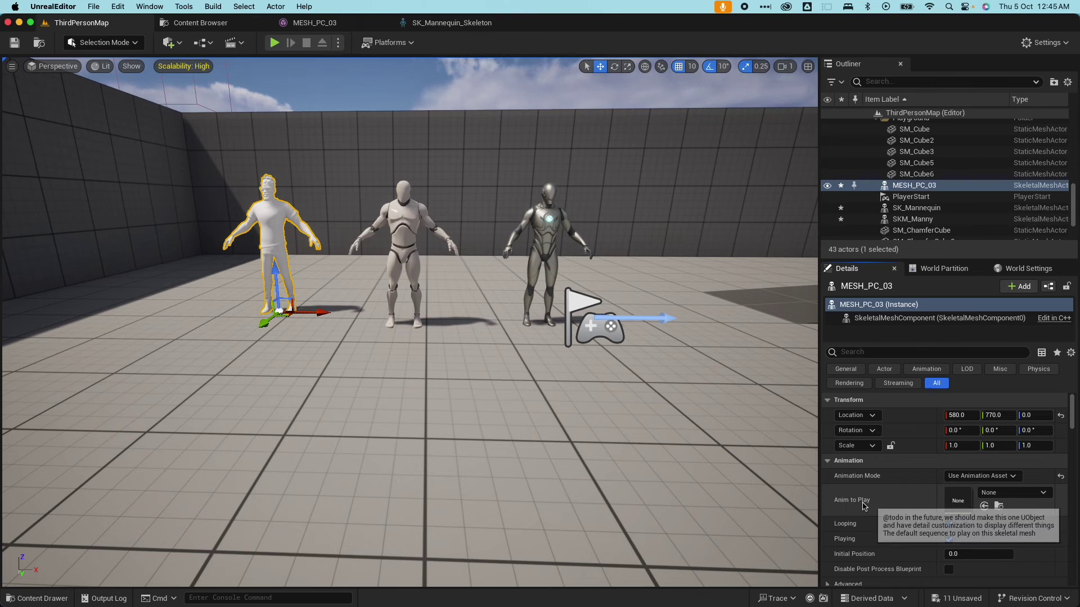
{"action": "left_click", "coordinate": [1032, 495]}
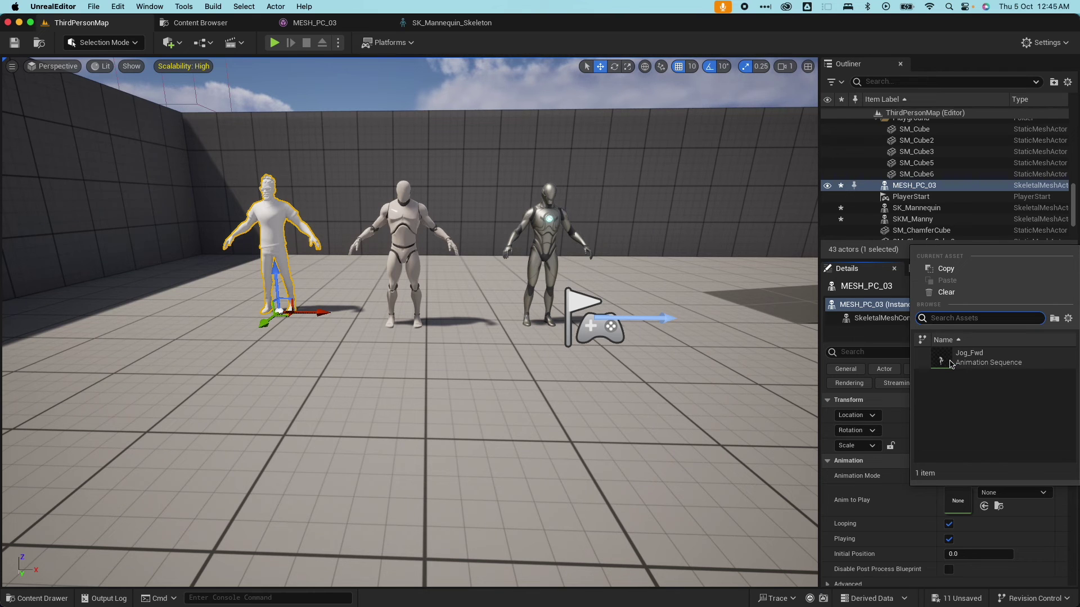
{"action": "left_click", "coordinate": [950, 360]}
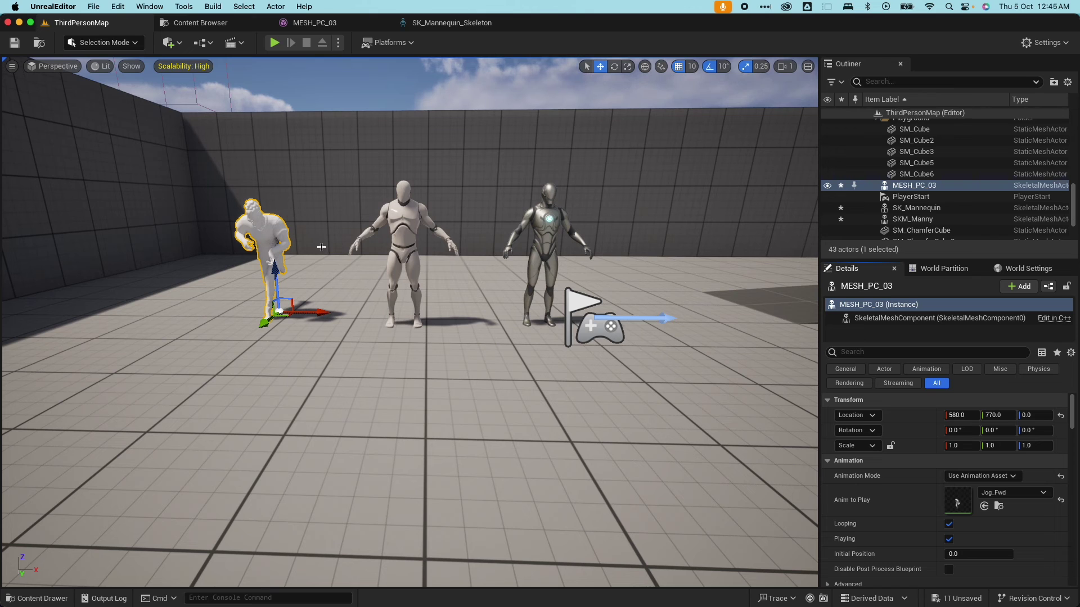
{"action": "left_click", "coordinate": [406, 229]}
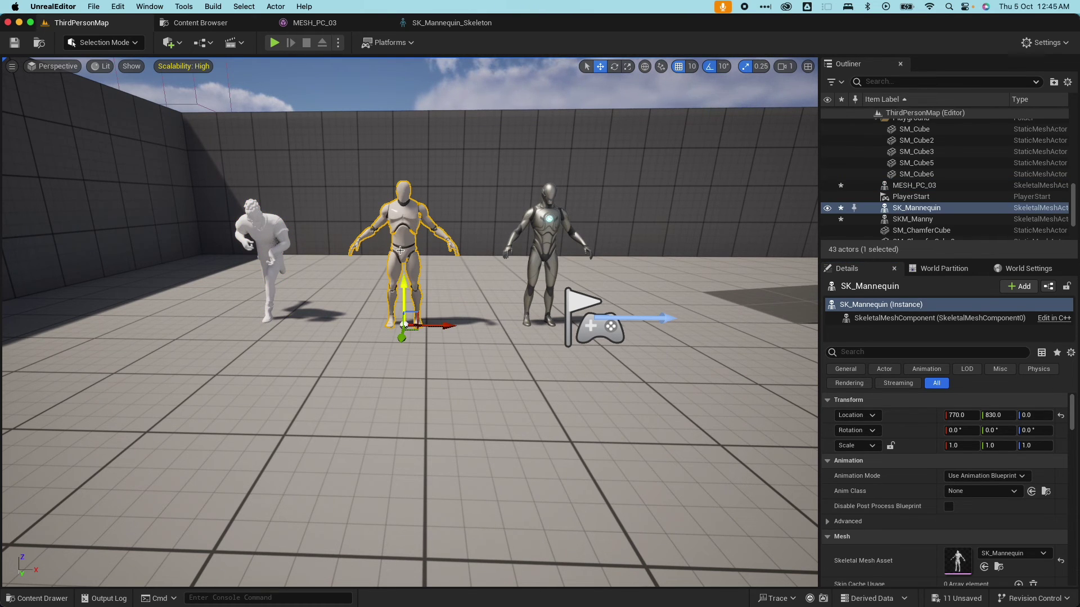
Set SK_Mannequin's Animation Mode to Use Animation Asset playing Jog_Fwd.
{"action": "left_click", "coordinate": [1005, 477]}
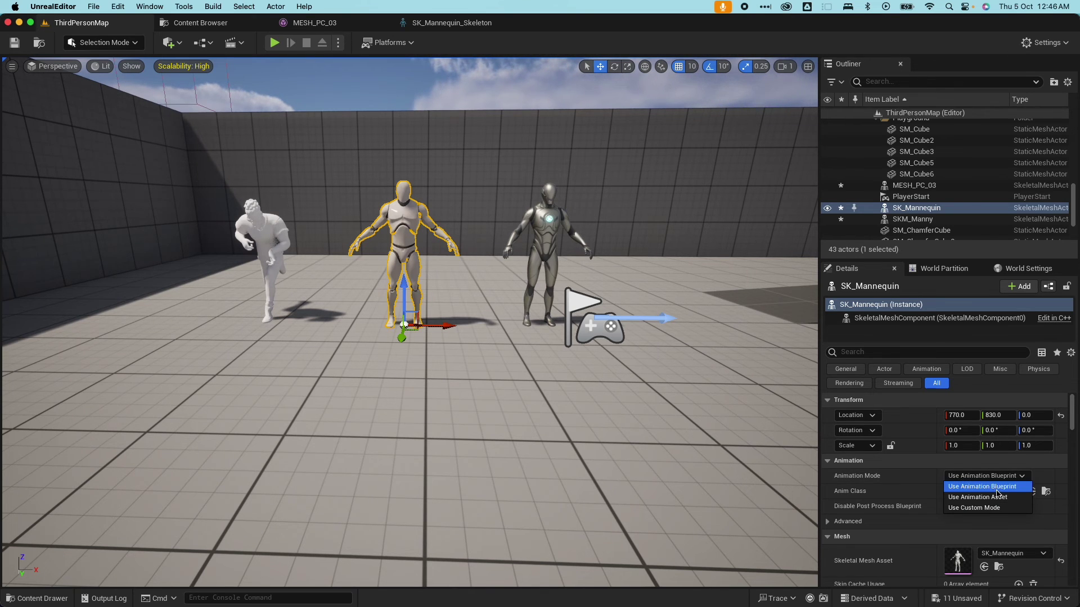
{"action": "left_click", "coordinate": [994, 498]}
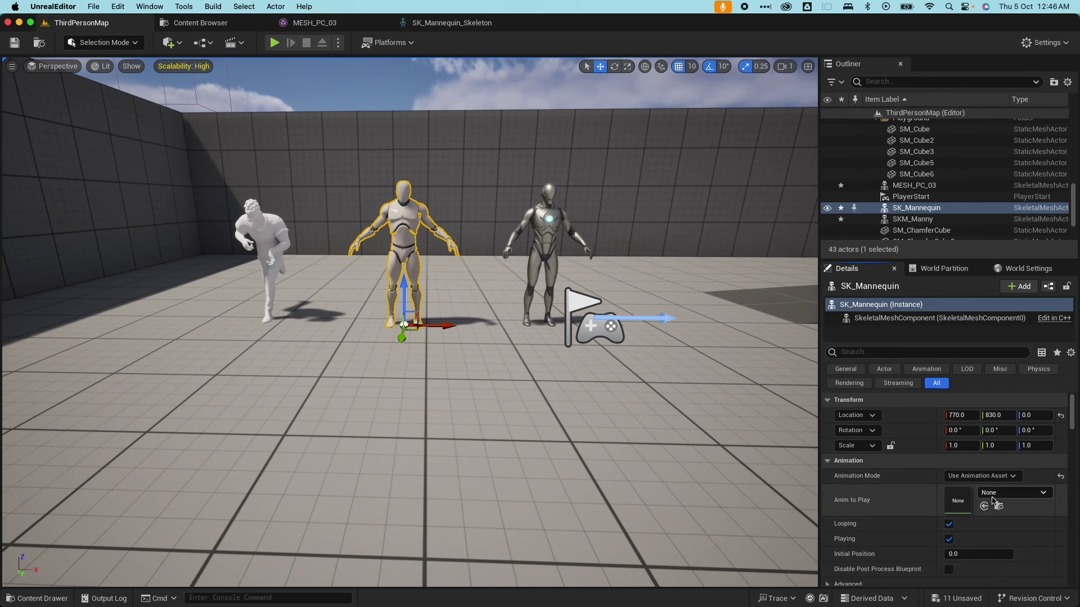
{"action": "left_click", "coordinate": [1022, 494]}
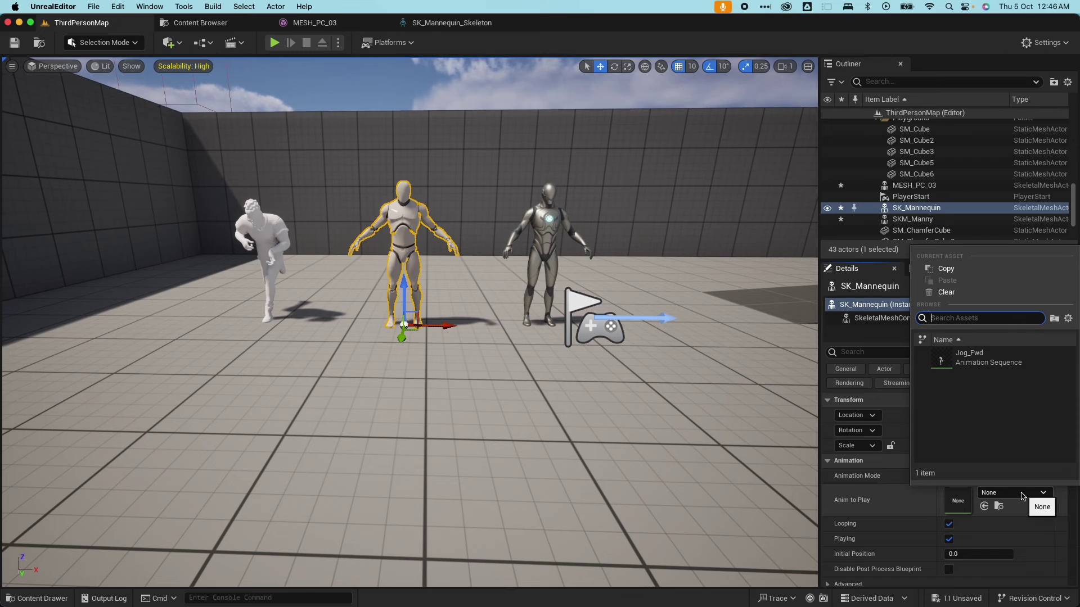
{"action": "left_click", "coordinate": [948, 362]}
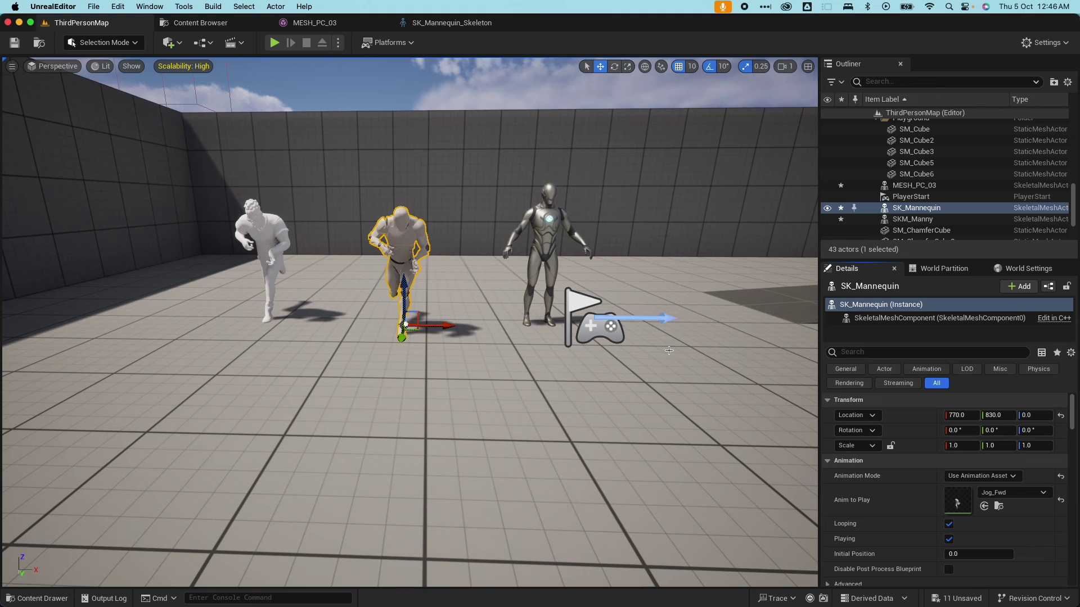
Set SKM_Manny to Use Animation Asset playing MM_Run_Fwd, then start a play test.
{"action": "left_click", "coordinate": [547, 248]}
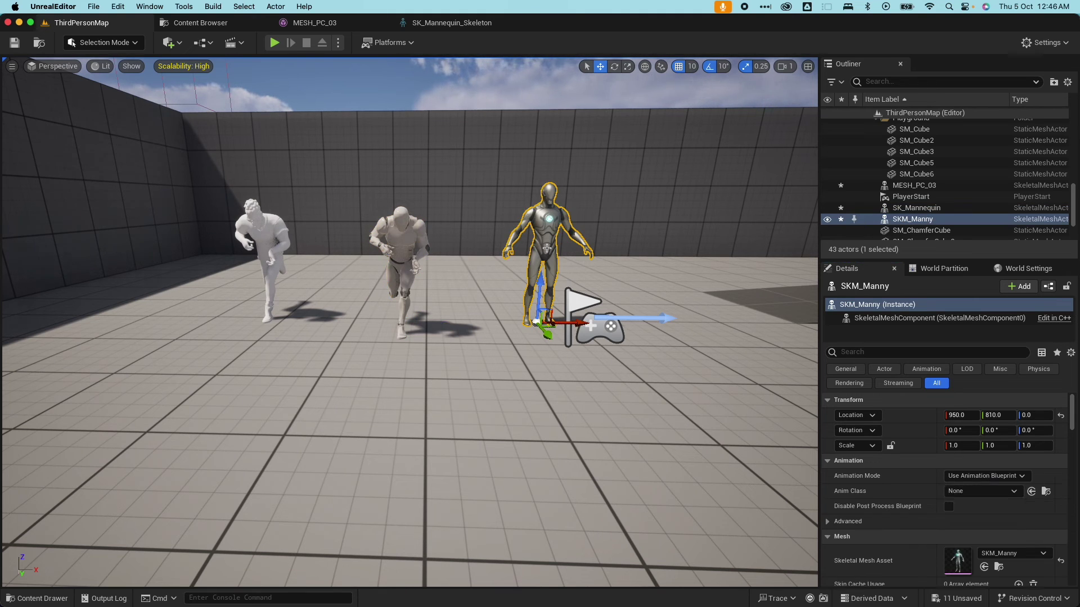
{"action": "left_click", "coordinate": [987, 476]}
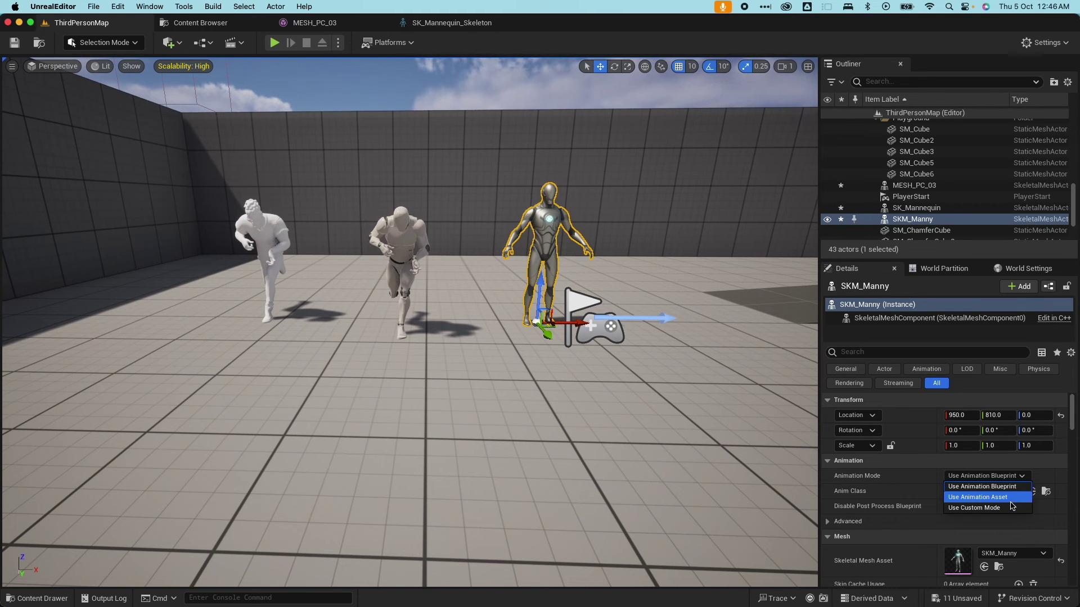
{"action": "left_click", "coordinate": [1006, 498]}
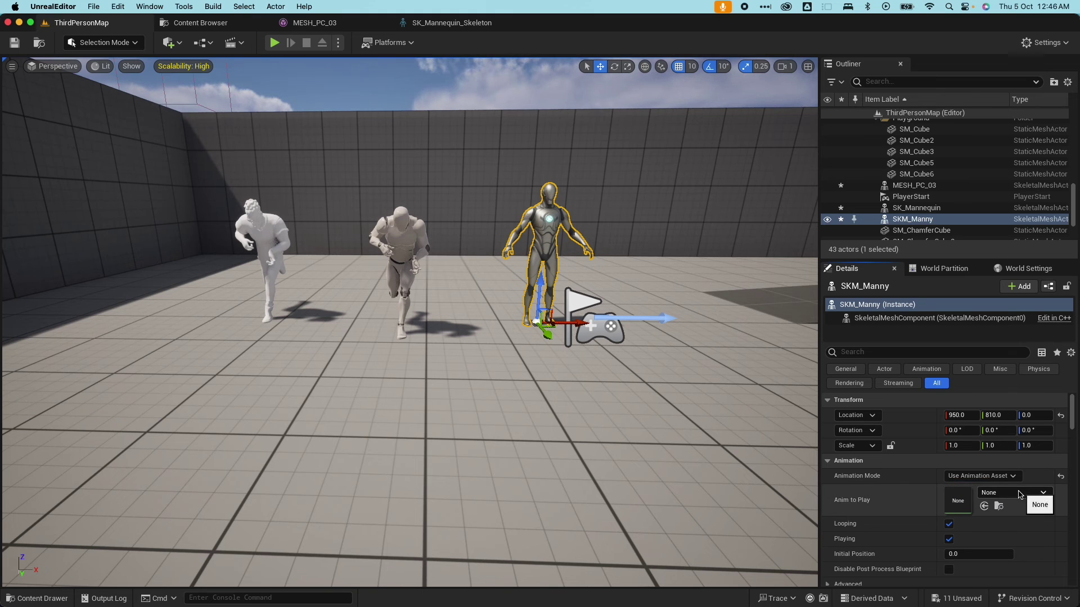
{"action": "left_click", "coordinate": [1040, 493]}
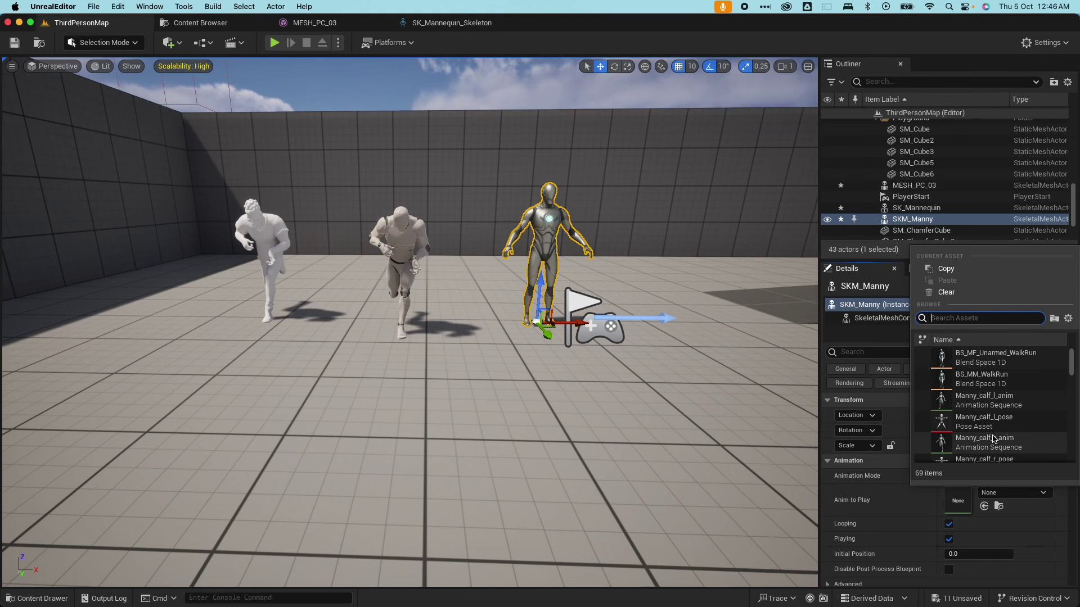
{"action": "scroll", "coordinate": [994, 434], "scroll_direction": "up", "scroll_amount": 3}
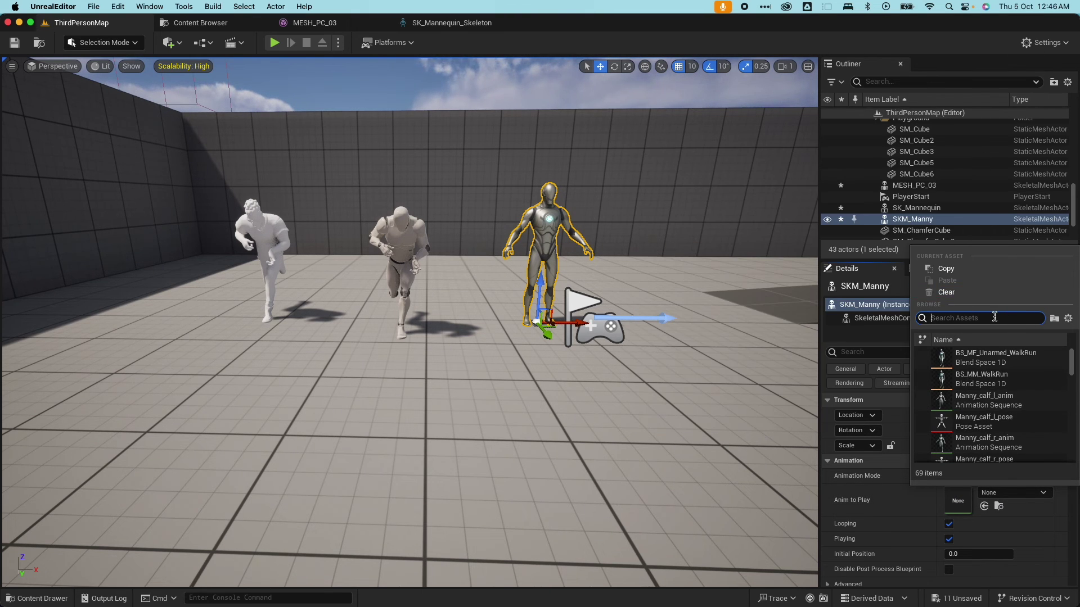
{"action": "type", "text": "MM_Ru"}
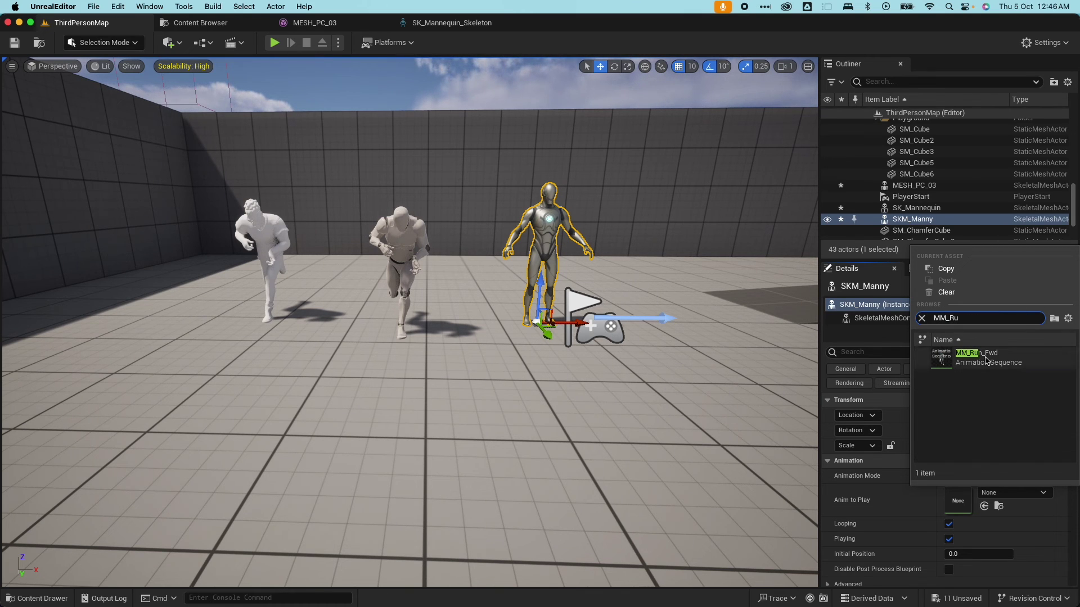
{"action": "left_click", "coordinate": [994, 364]}
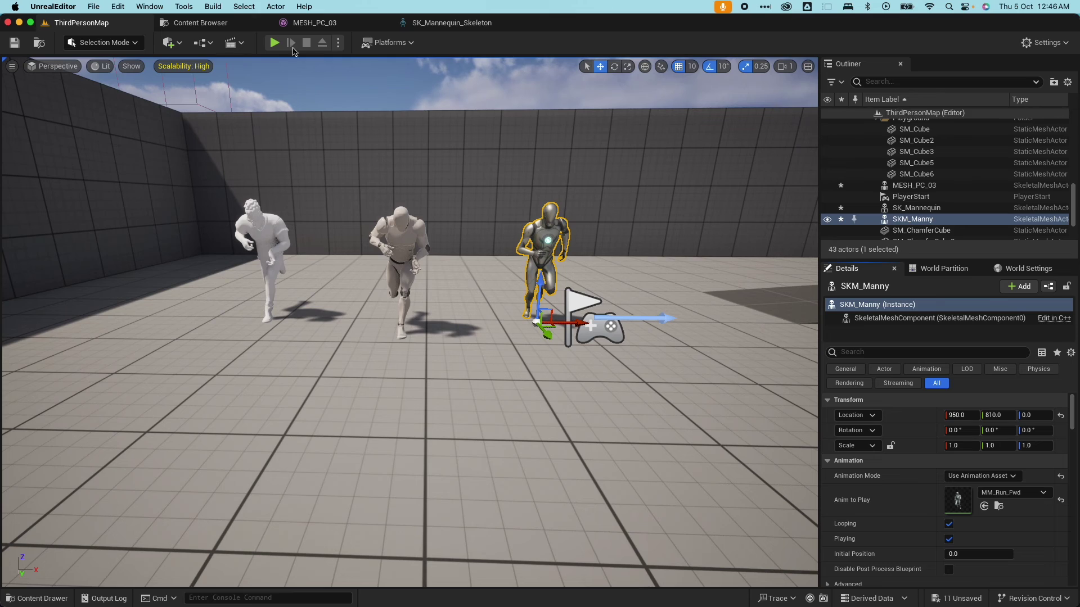
{"action": "left_click", "coordinate": [273, 43]}
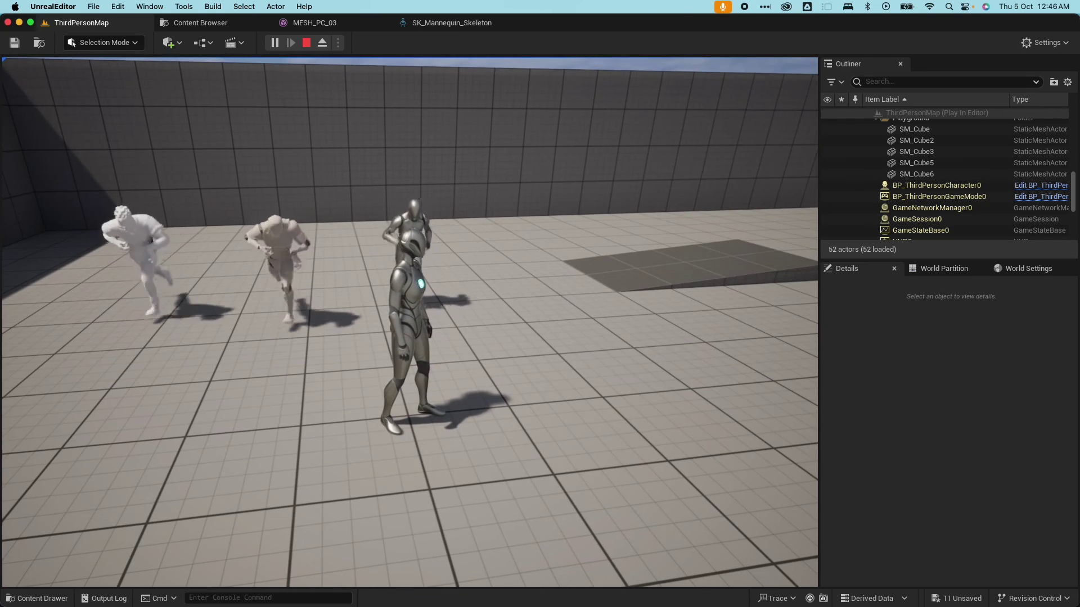
{"action": "key", "text": "Escape"}
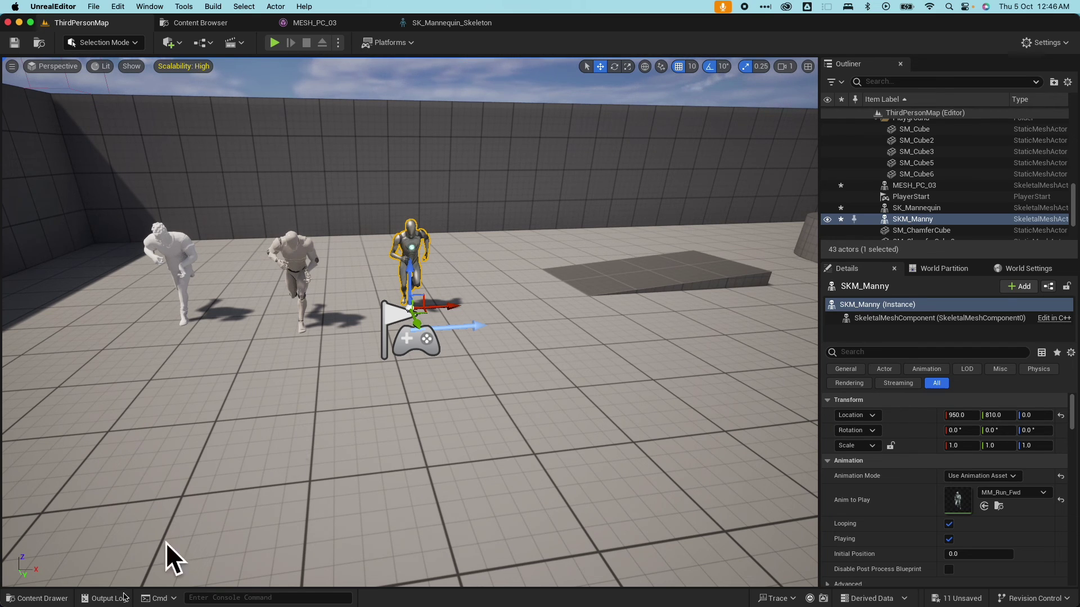
Open SK_Mannequin from the Content Drawer in its asset editor.
{"action": "left_click", "coordinate": [38, 605]}
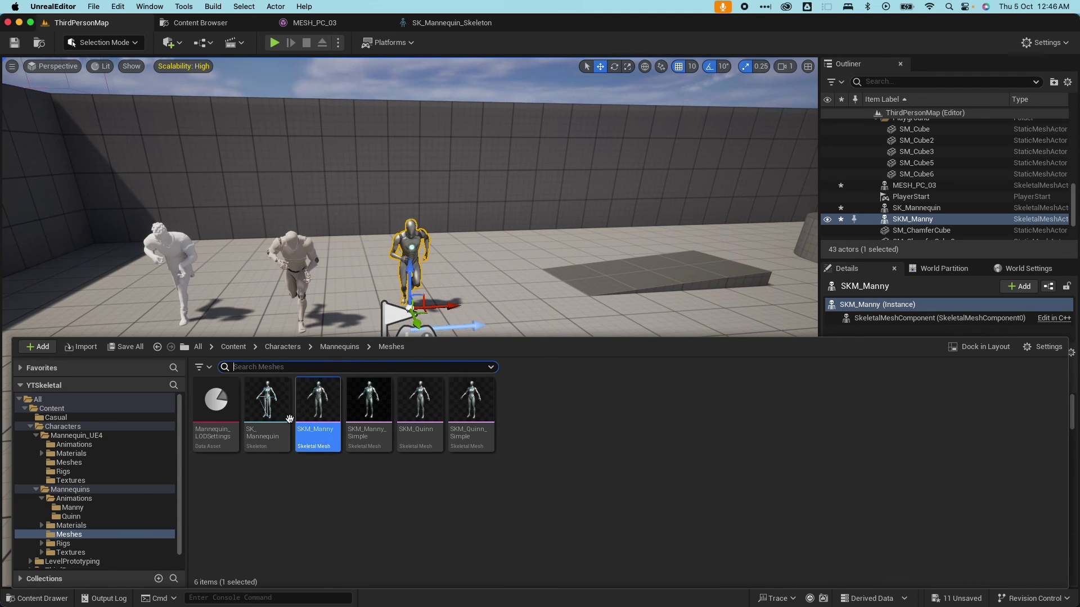
{"action": "double_click", "coordinate": [267, 415]}
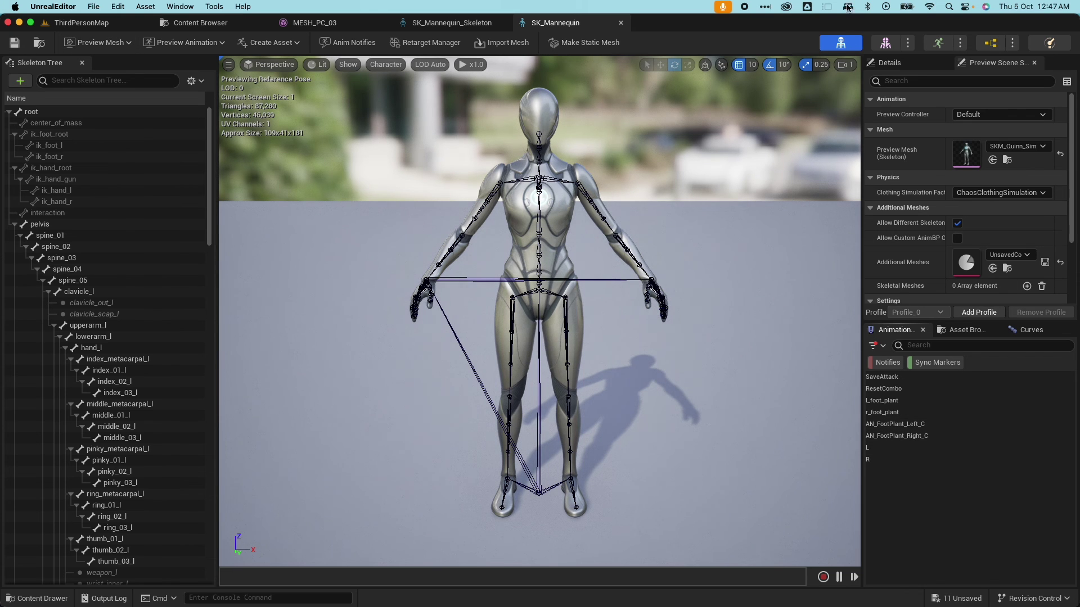
{"action": "left_click", "coordinate": [938, 43]}
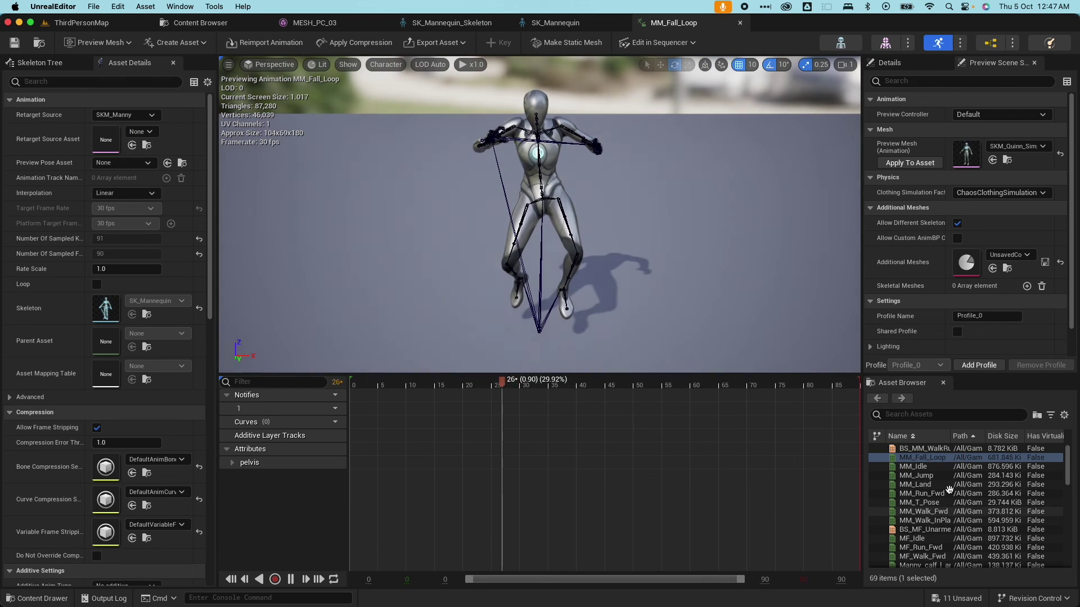
{"action": "left_click", "coordinate": [844, 45]}
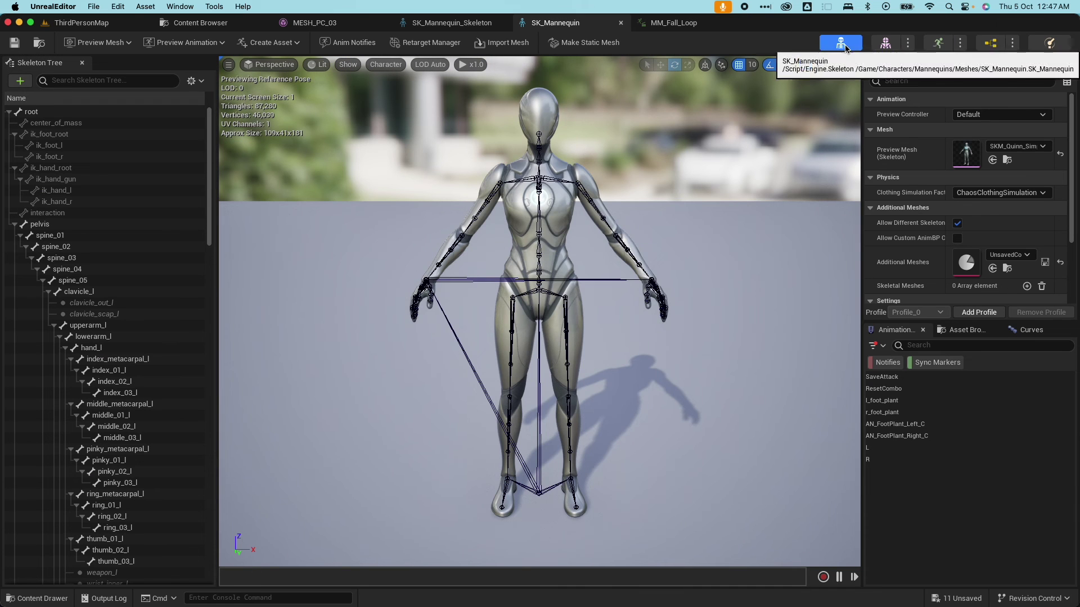
Add SK_Mannequin_Skeleton as a compatible skeleton in Retarget Sources, save, and return to ThirdPersonMap.
{"action": "left_click", "coordinate": [180, 6]}
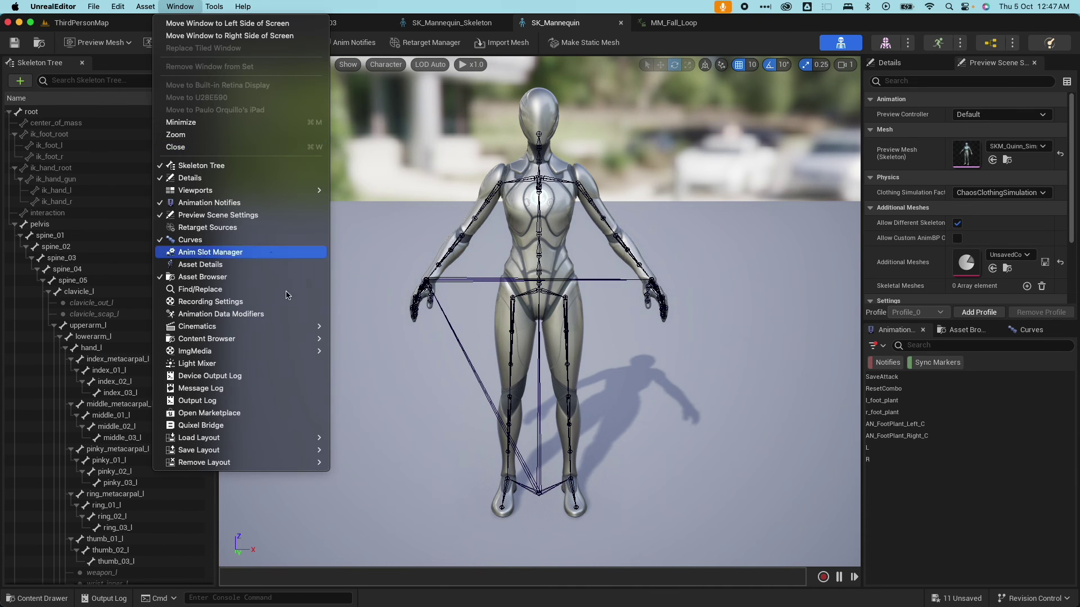
{"action": "left_click", "coordinate": [231, 239]}
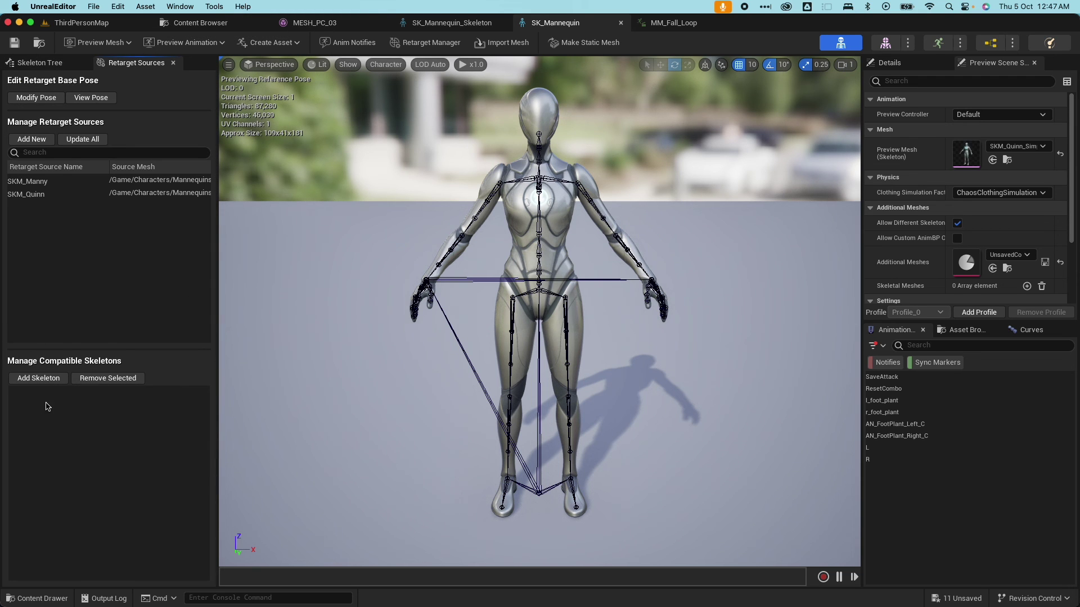
{"action": "left_click", "coordinate": [27, 380]}
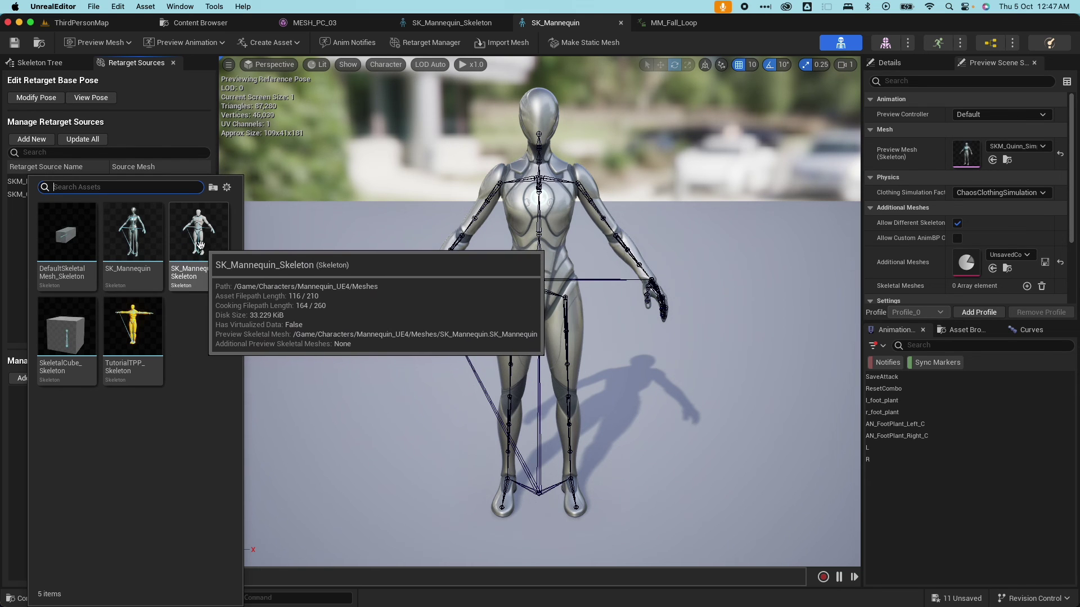
{"action": "left_click", "coordinate": [217, 260]}
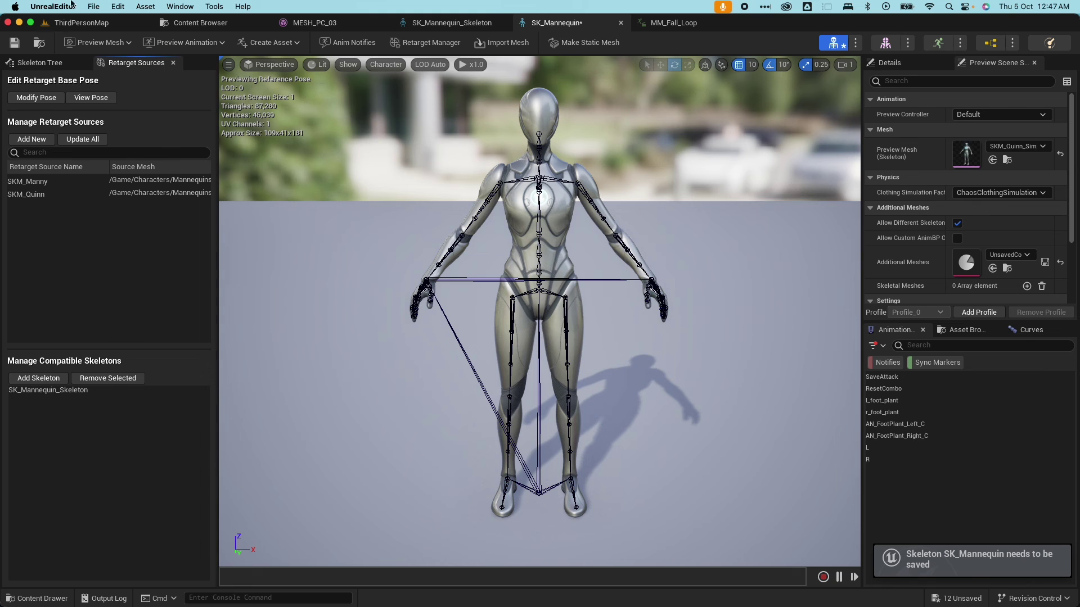
{"action": "left_click", "coordinate": [14, 43]}
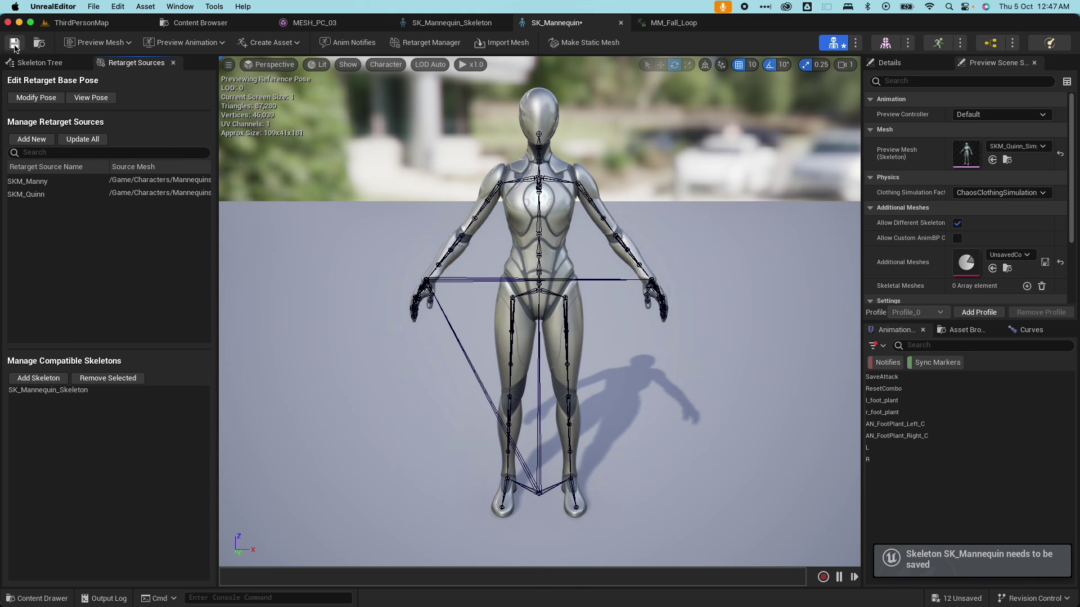
{"action": "left_click", "coordinate": [443, 23]}
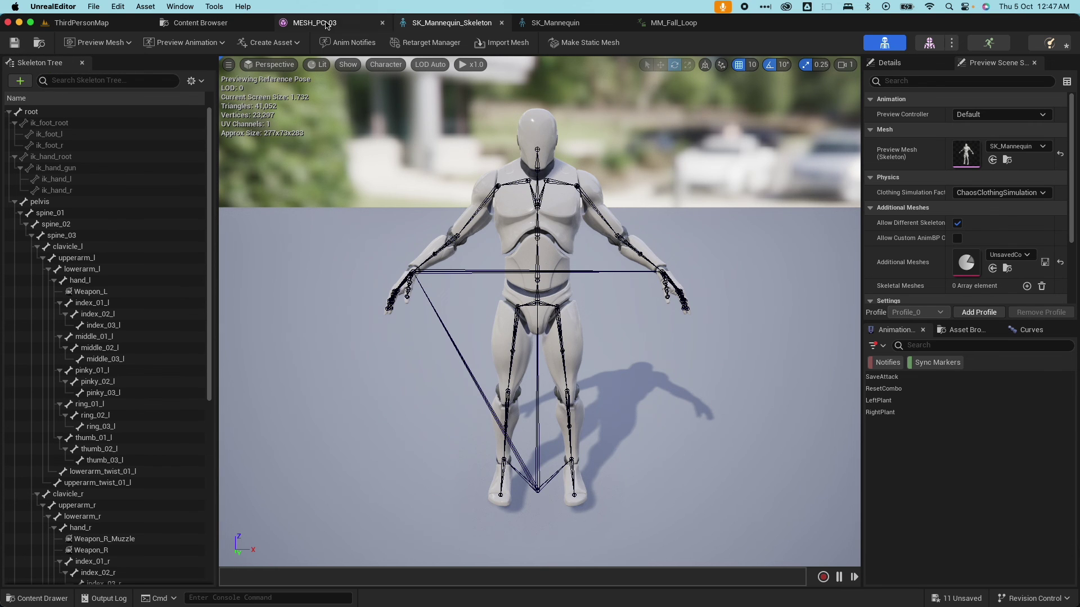
{"action": "left_click", "coordinate": [84, 23]}
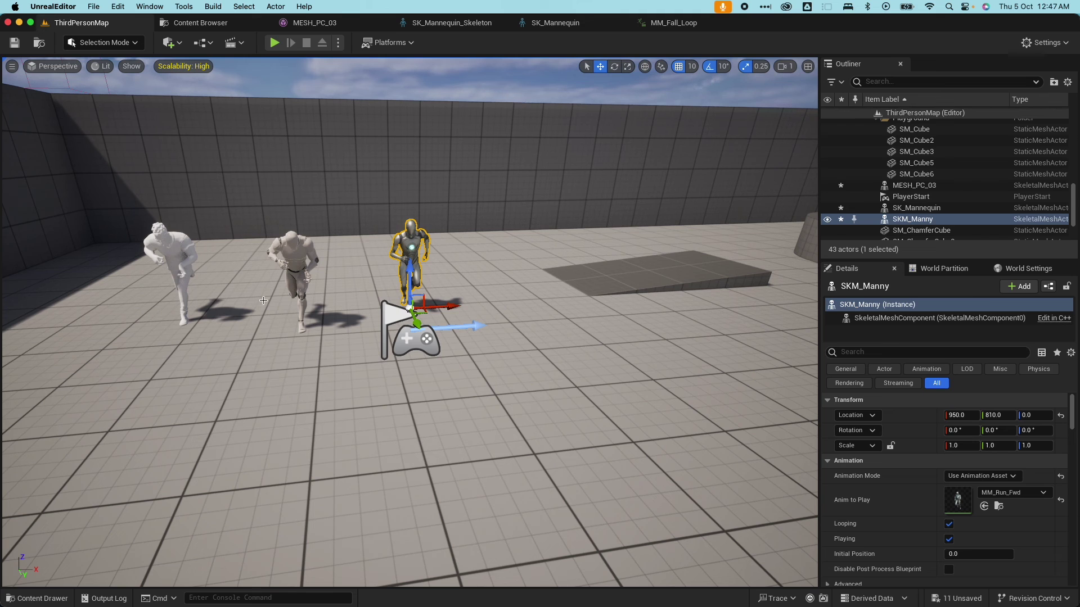
Switch the SK_Mannequin actor's Anim to Play to MM_Run_Fwd.
{"action": "left_click", "coordinate": [294, 262]}
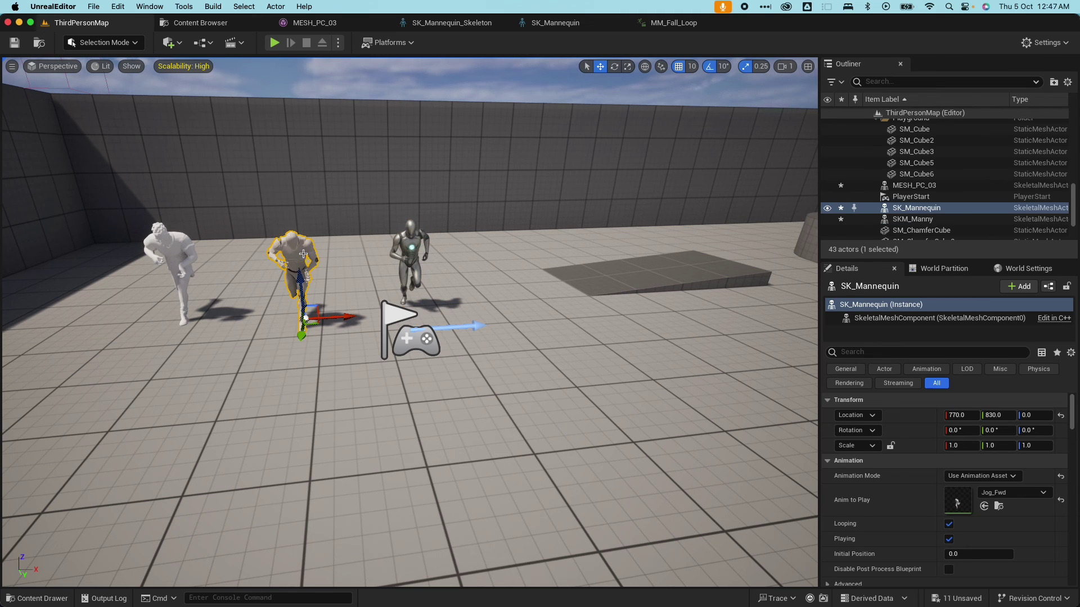
{"action": "left_click", "coordinate": [1028, 495]}
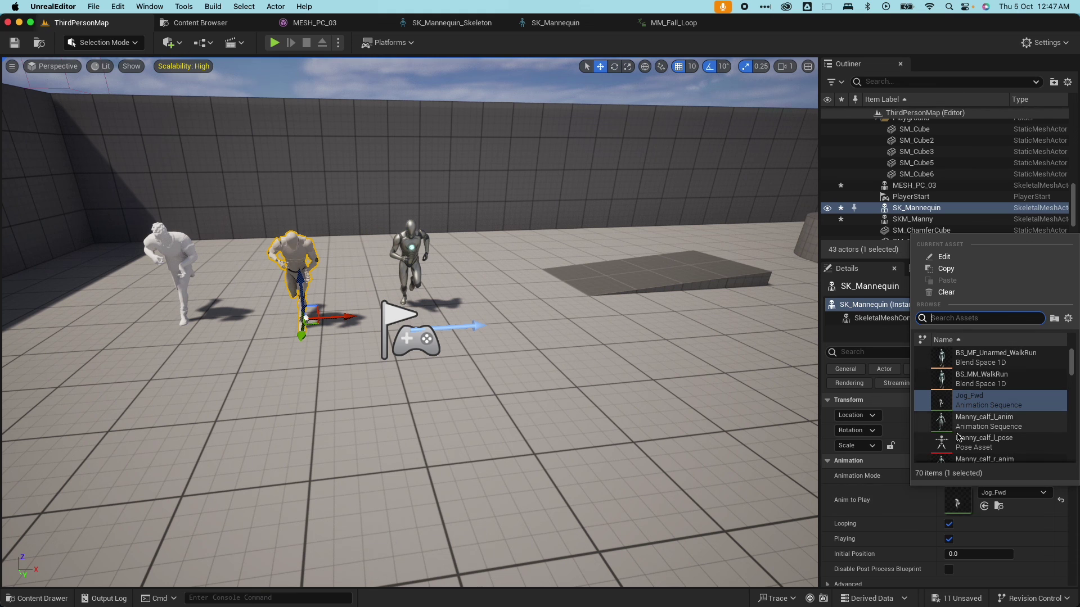
{"action": "scroll", "coordinate": [1044, 361], "scroll_direction": "down", "scroll_amount": 3}
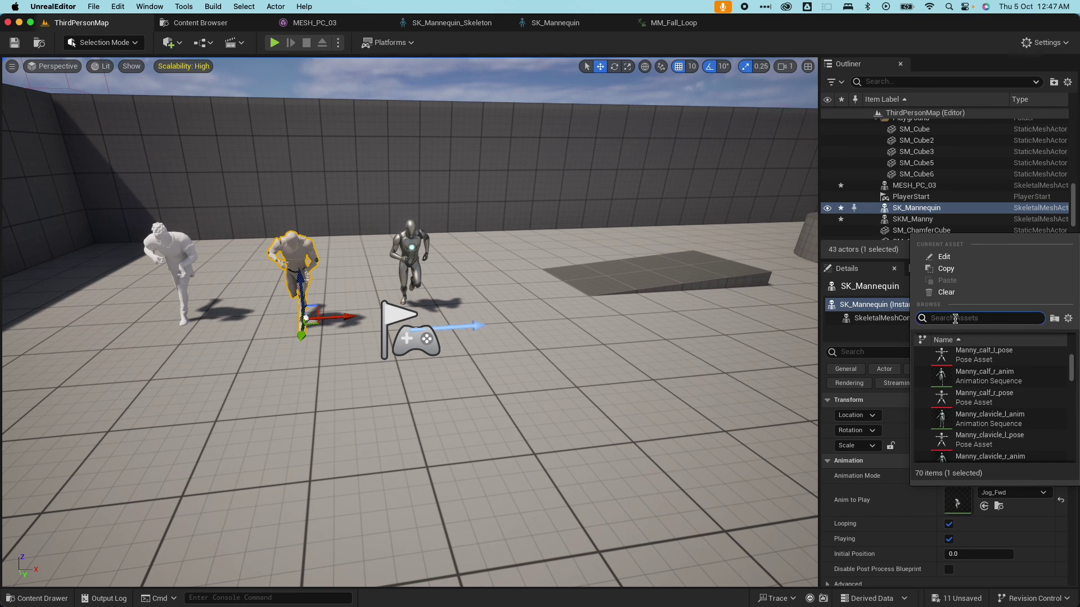
{"action": "type", "text": "MM_R"}
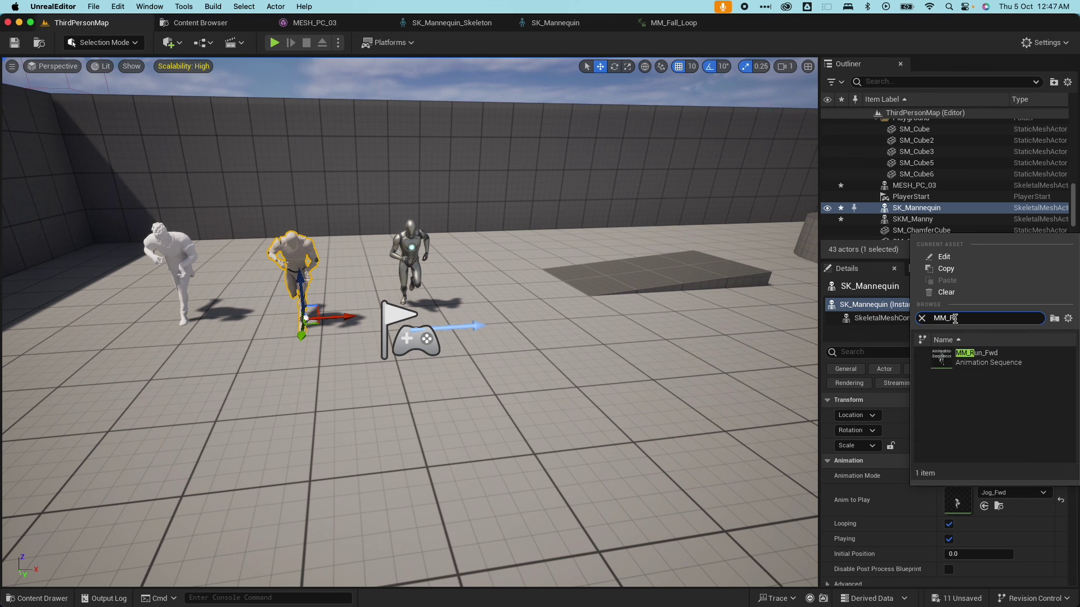
{"action": "type", "text": "n"}
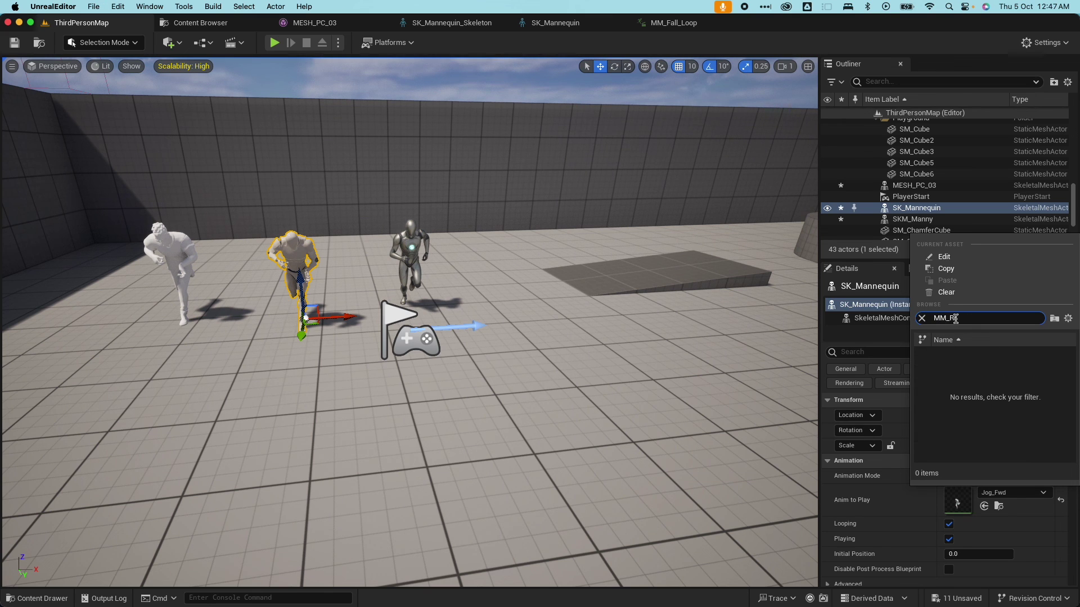
{"action": "key", "text": "BackSpace"}
{"action": "type", "text": "un"}
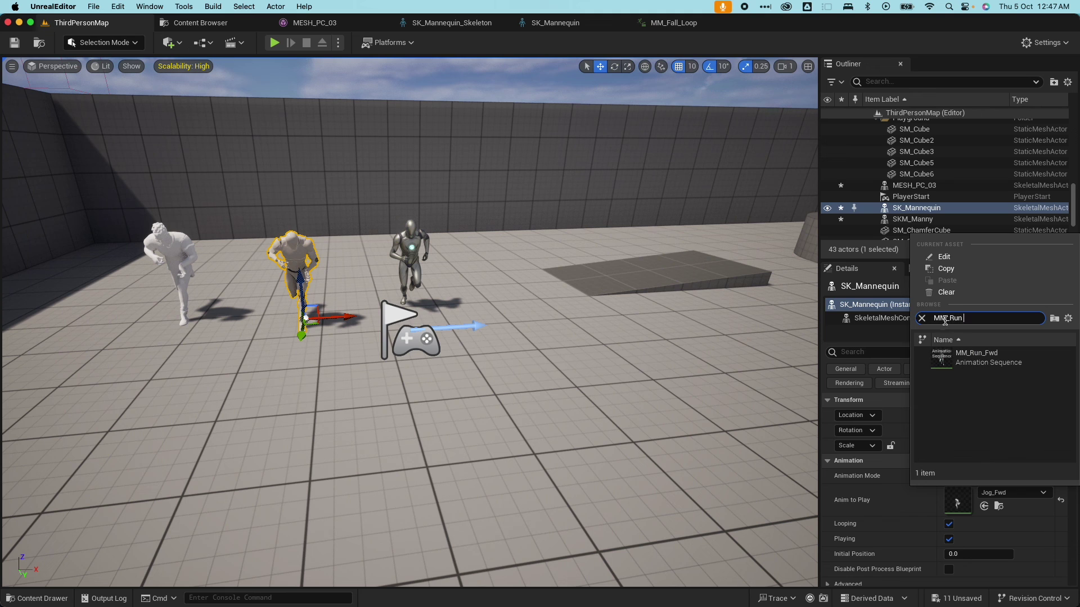
{"action": "left_click", "coordinate": [976, 358]}
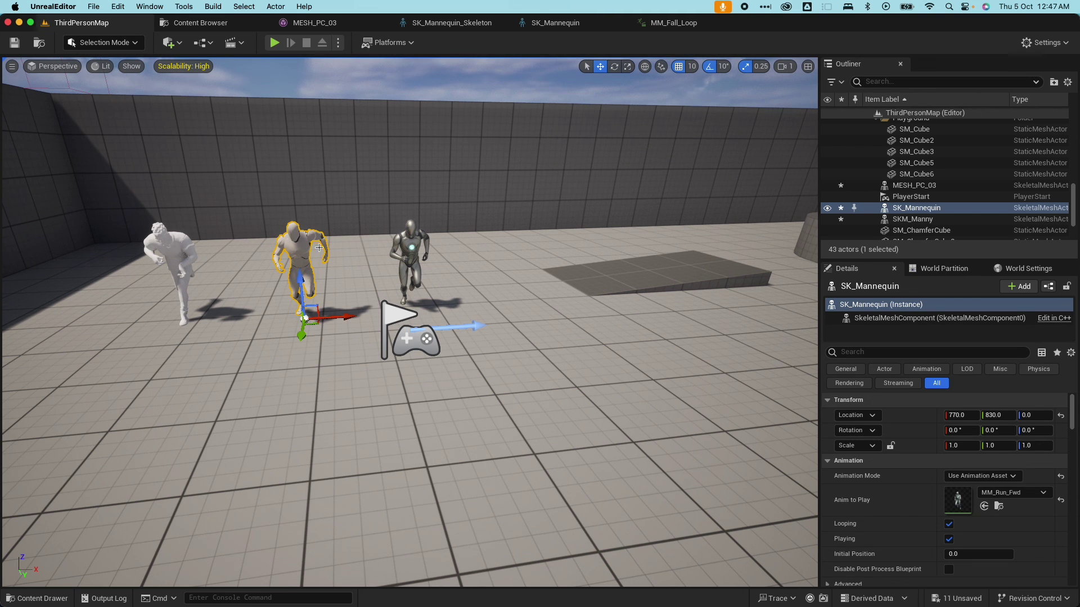
Switch the MESH_PC_03 actor's Anim to Play to MM_Run_Fwd.
{"action": "left_click", "coordinate": [174, 249]}
{"action": "left_click", "coordinate": [1013, 493]}
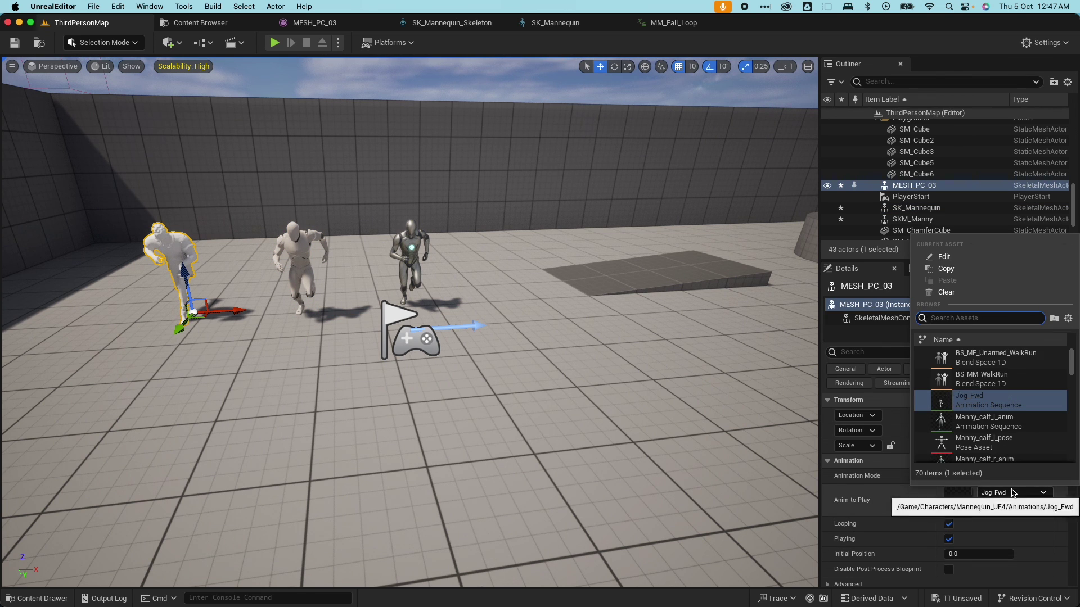
{"action": "type", "text": "MM_Run"}
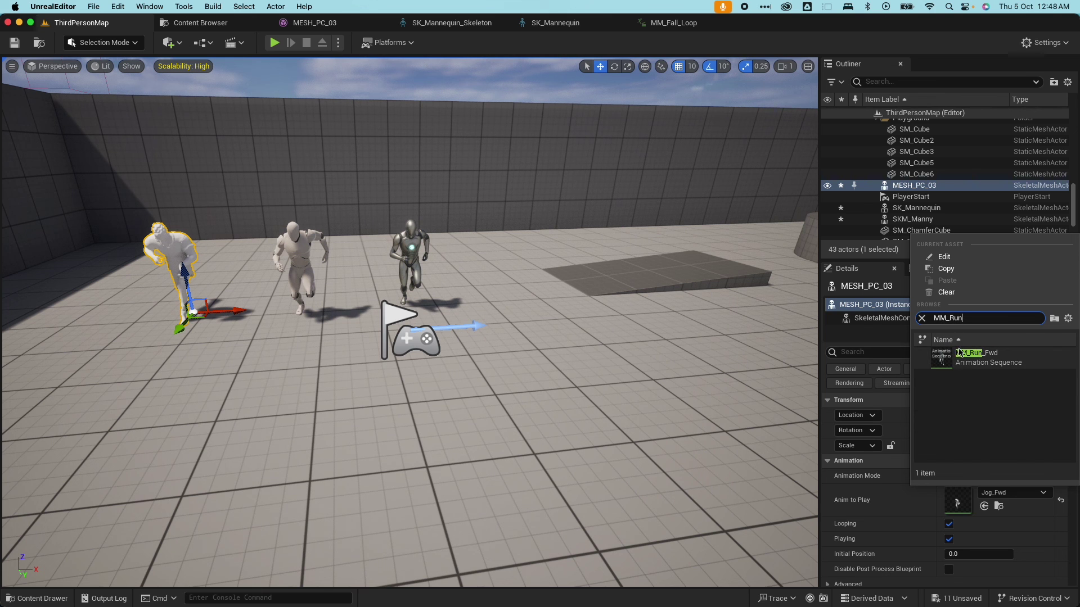
{"action": "left_click", "coordinate": [976, 357]}
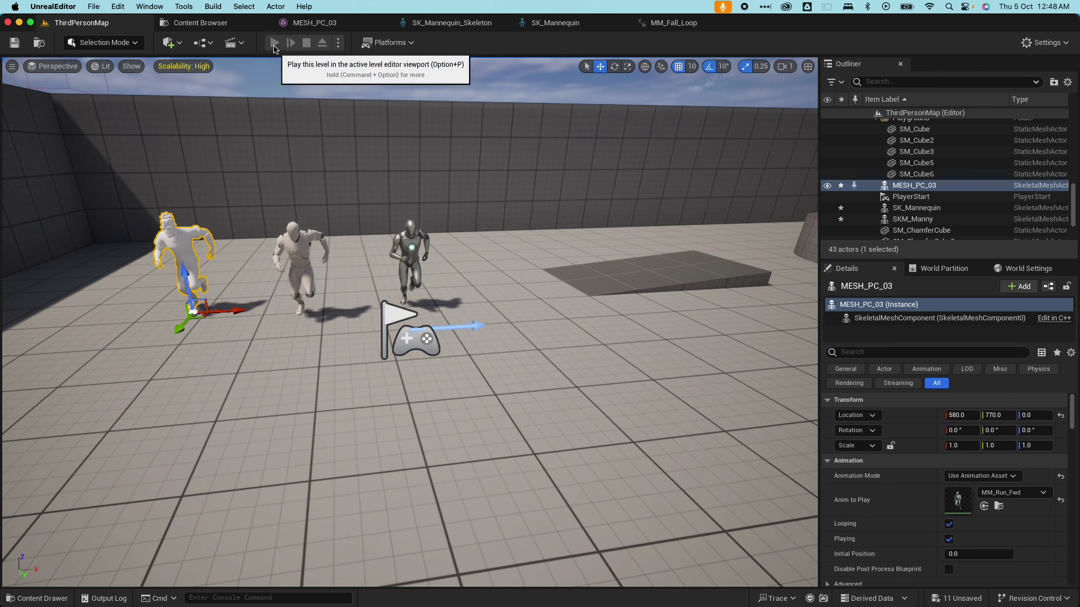
{"action": "left_click", "coordinate": [275, 44]}
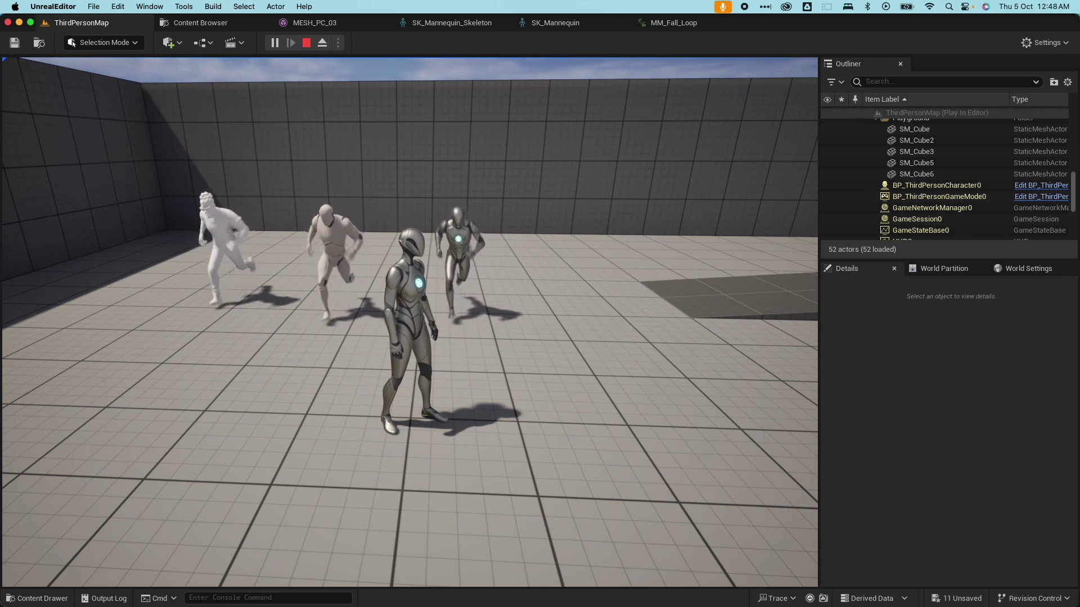
{"action": "key", "text": "Escape"}
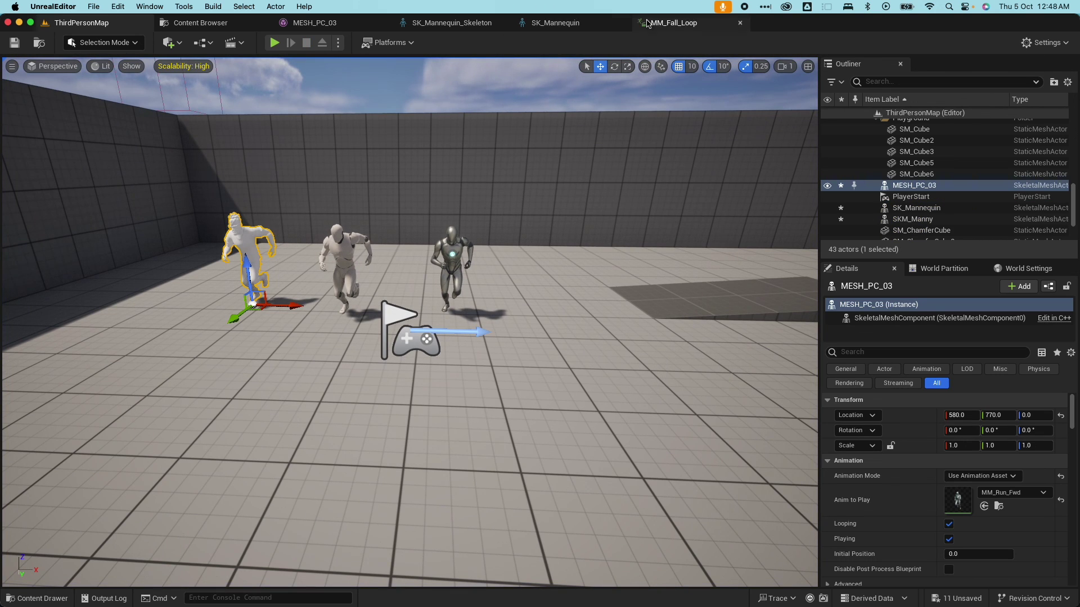
{"action": "left_click", "coordinate": [555, 23]}
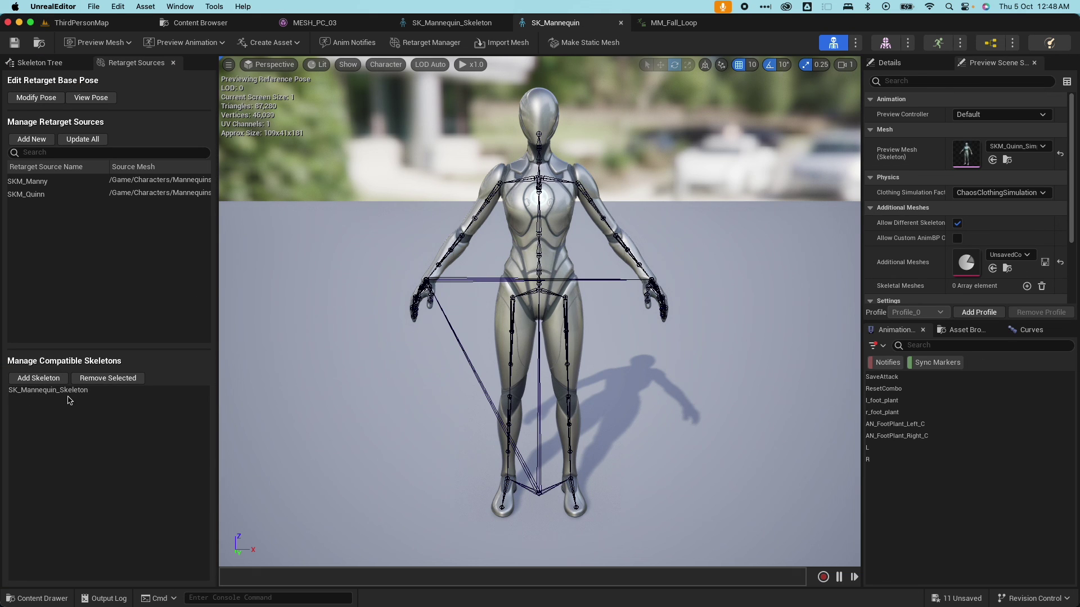
{"action": "left_click", "coordinate": [472, 28]}
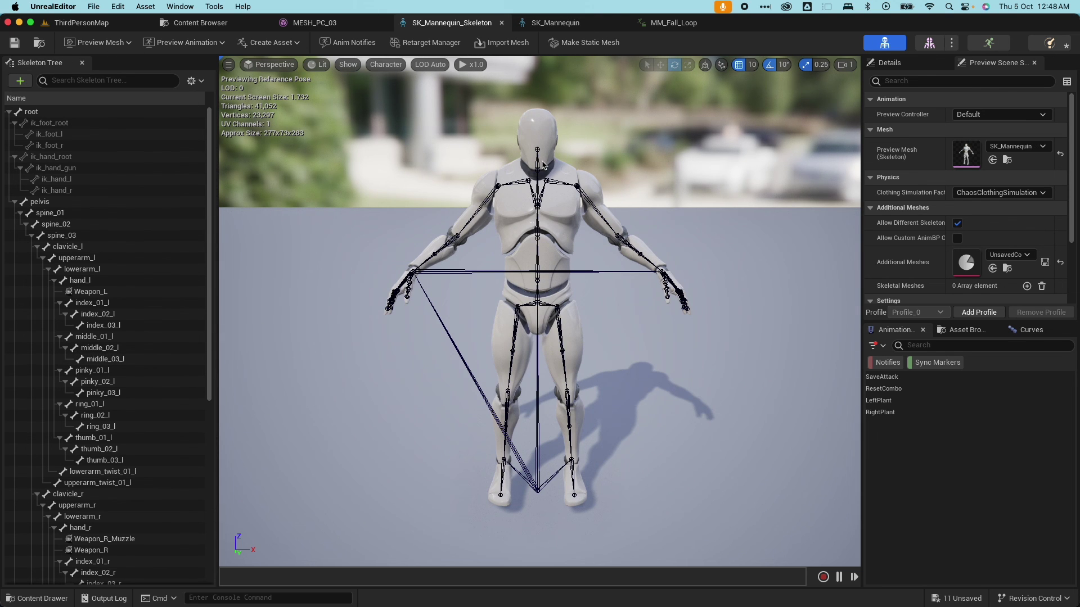
{"action": "left_click", "coordinate": [557, 22]}
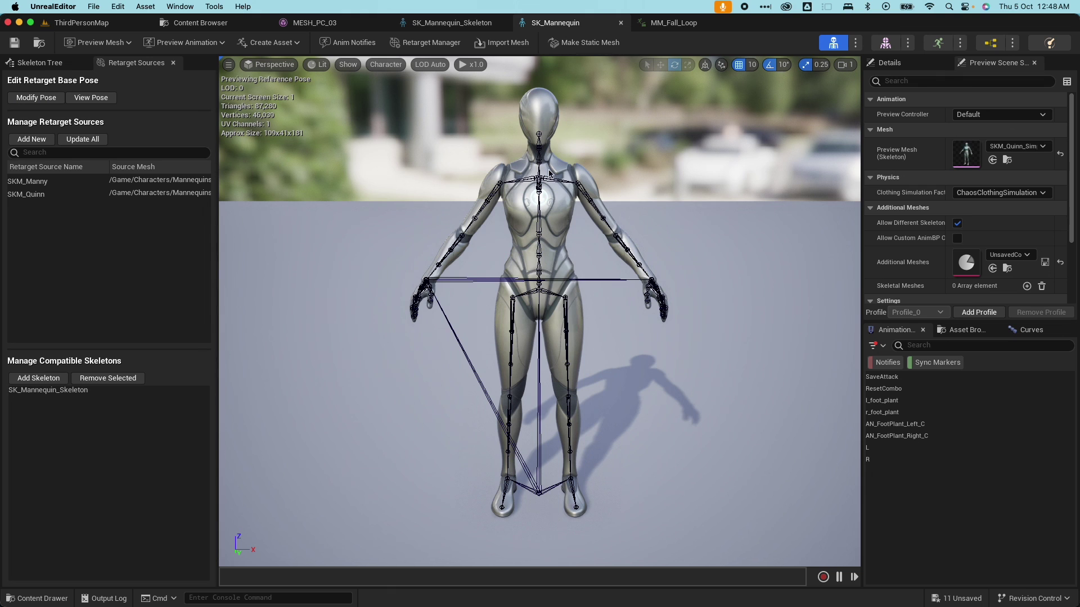
{"action": "left_click", "coordinate": [89, 26]}
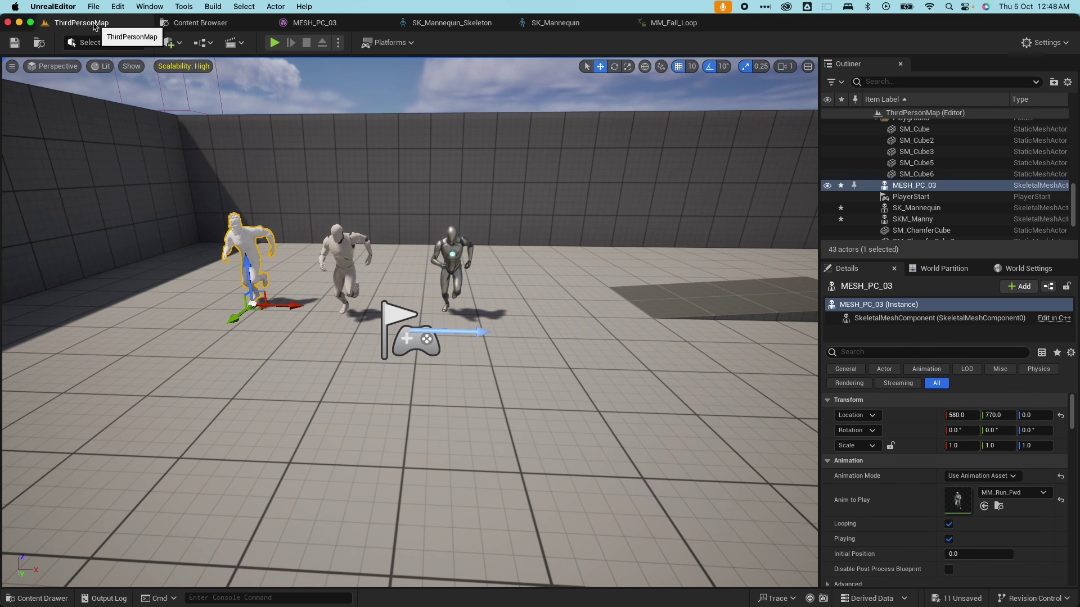